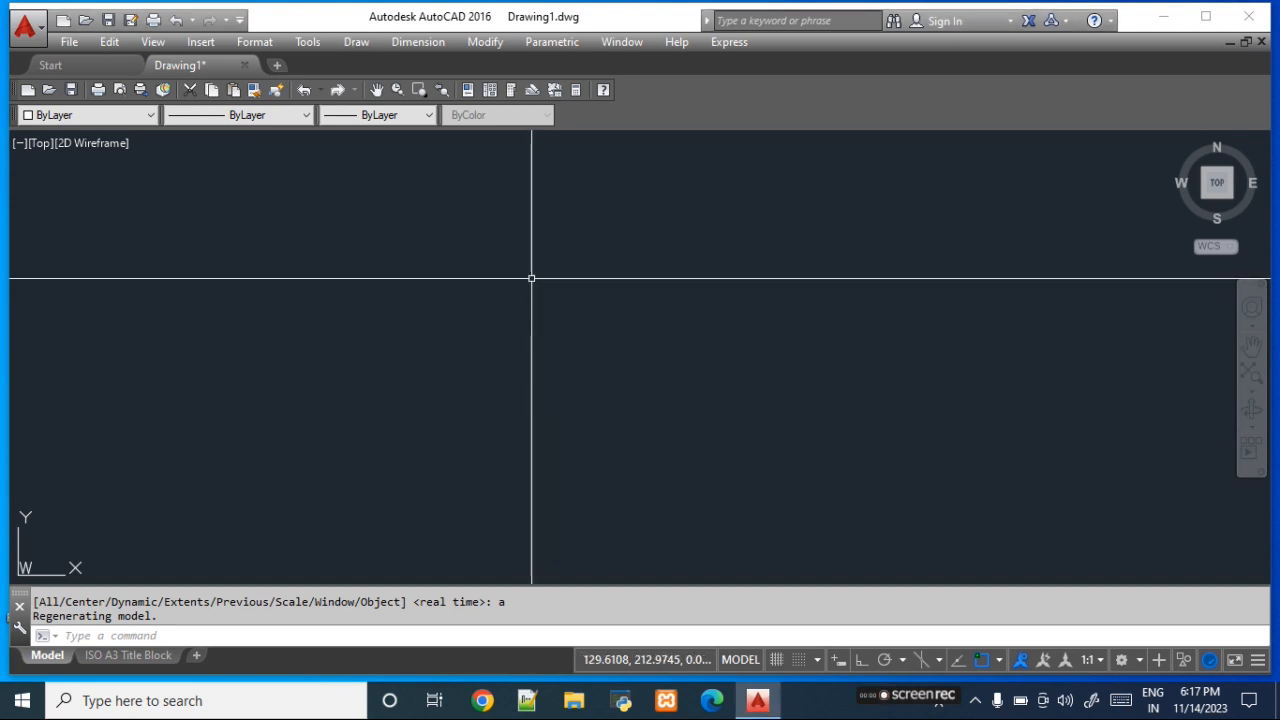
- Place a single point in the upper middle of the empty drawing, at about (89, 175)
click(357, 42)
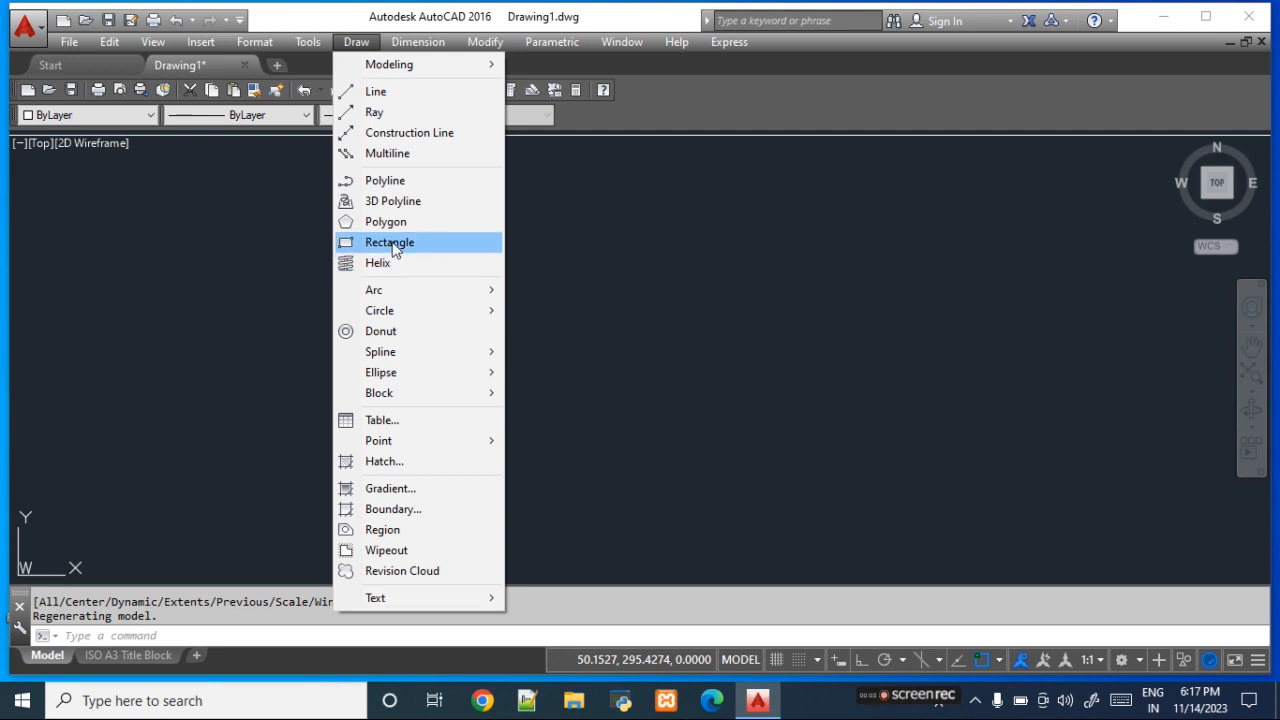
mouse_move(404, 446)
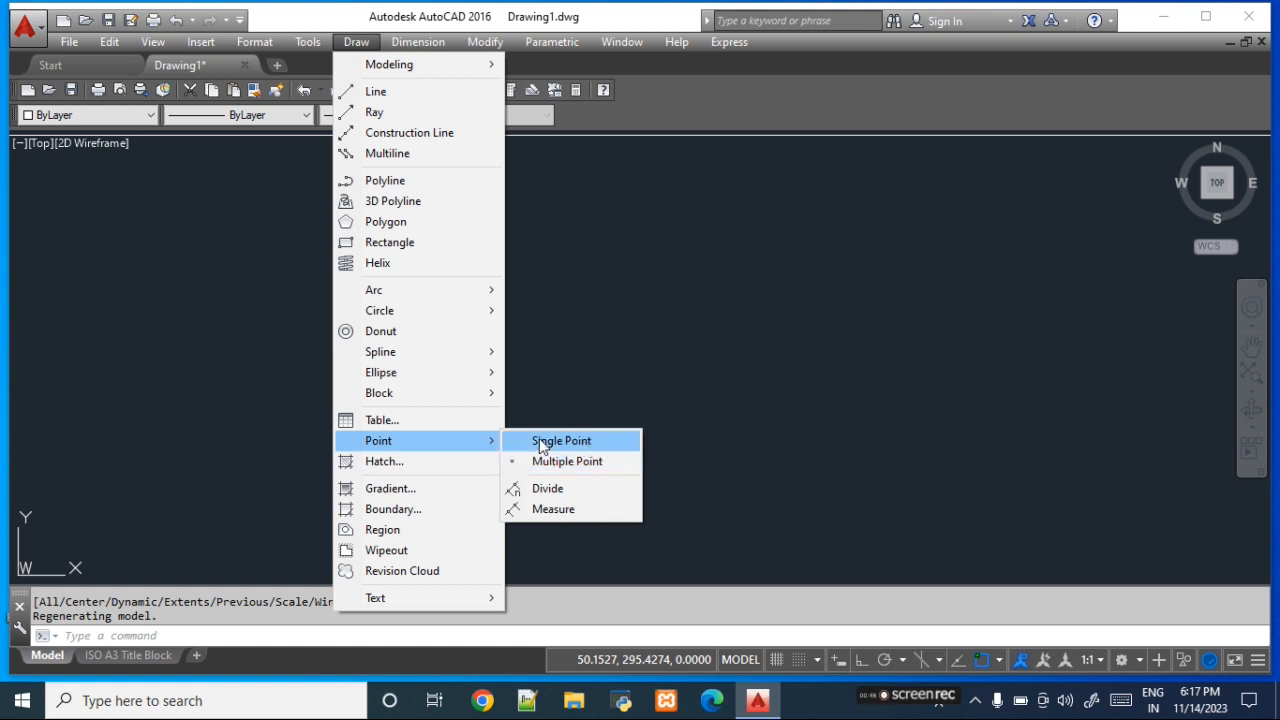
click(595, 441)
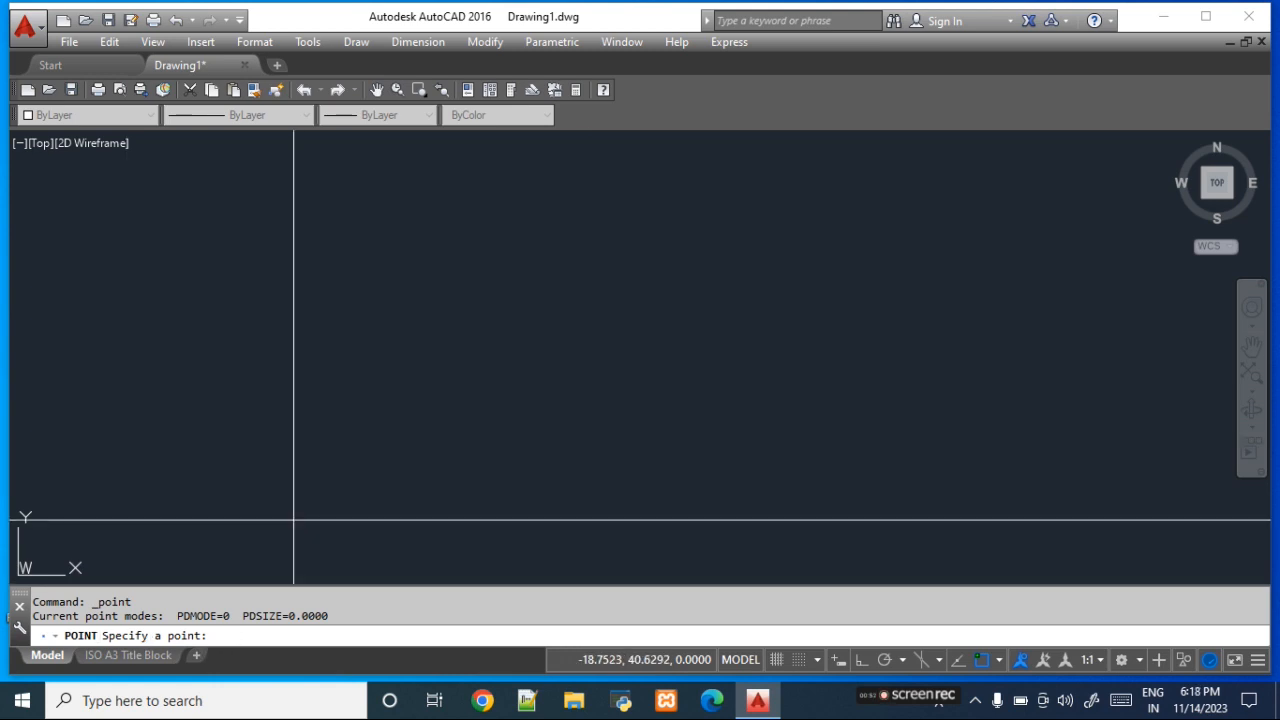
click(456, 316)
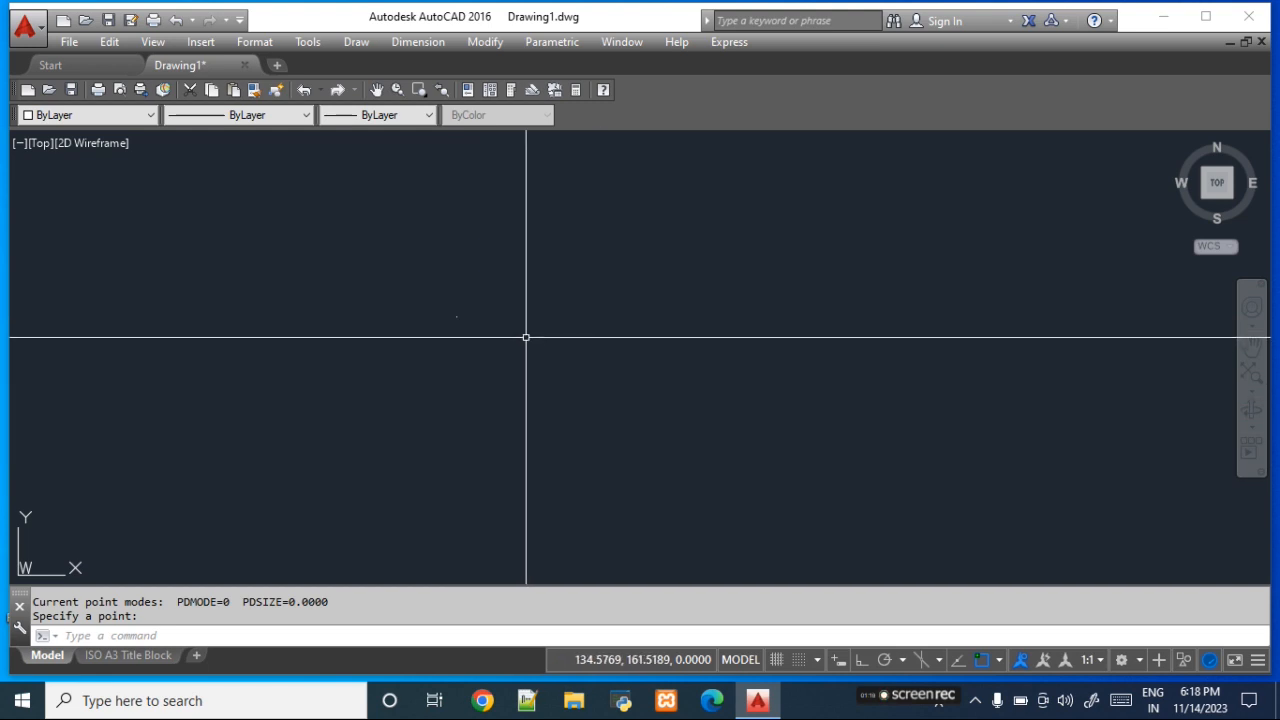
- Use Multiple Point to place a roughly horizontal row of five points below the first point, starting at about (-72, 63)
click(358, 42)
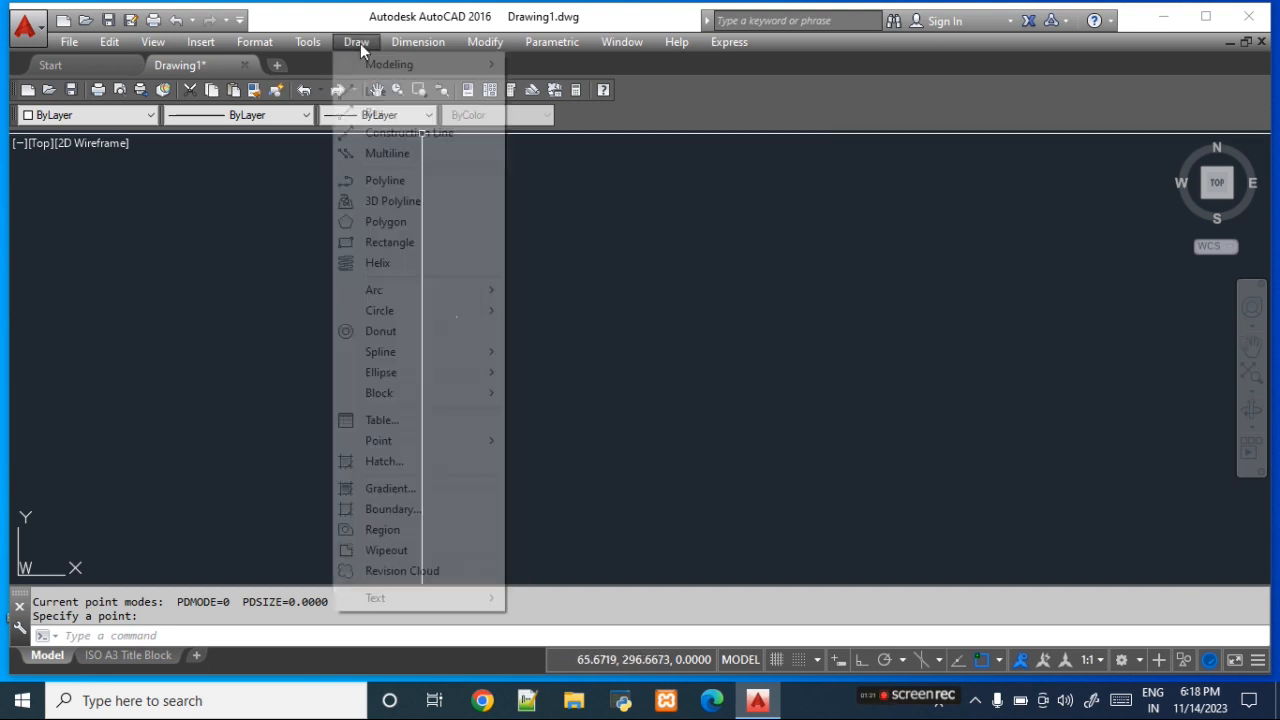
mouse_move(408, 441)
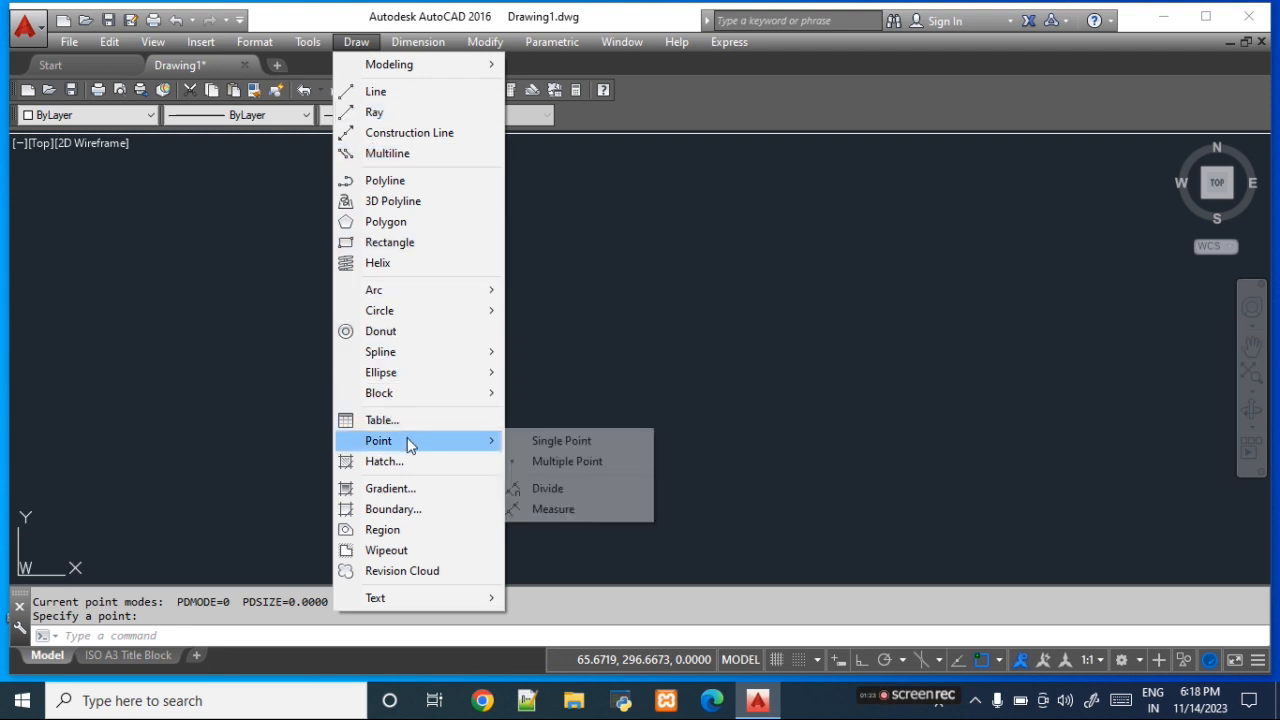
click(632, 468)
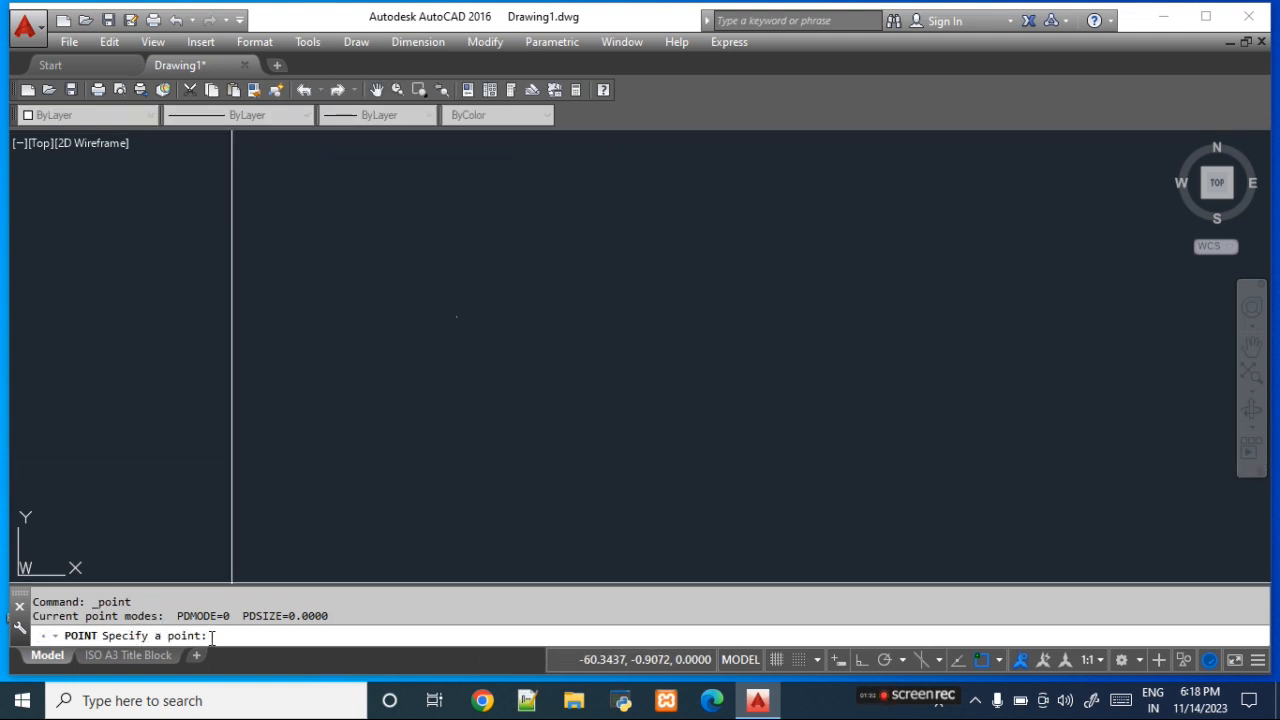
click(214, 486)
click(325, 506)
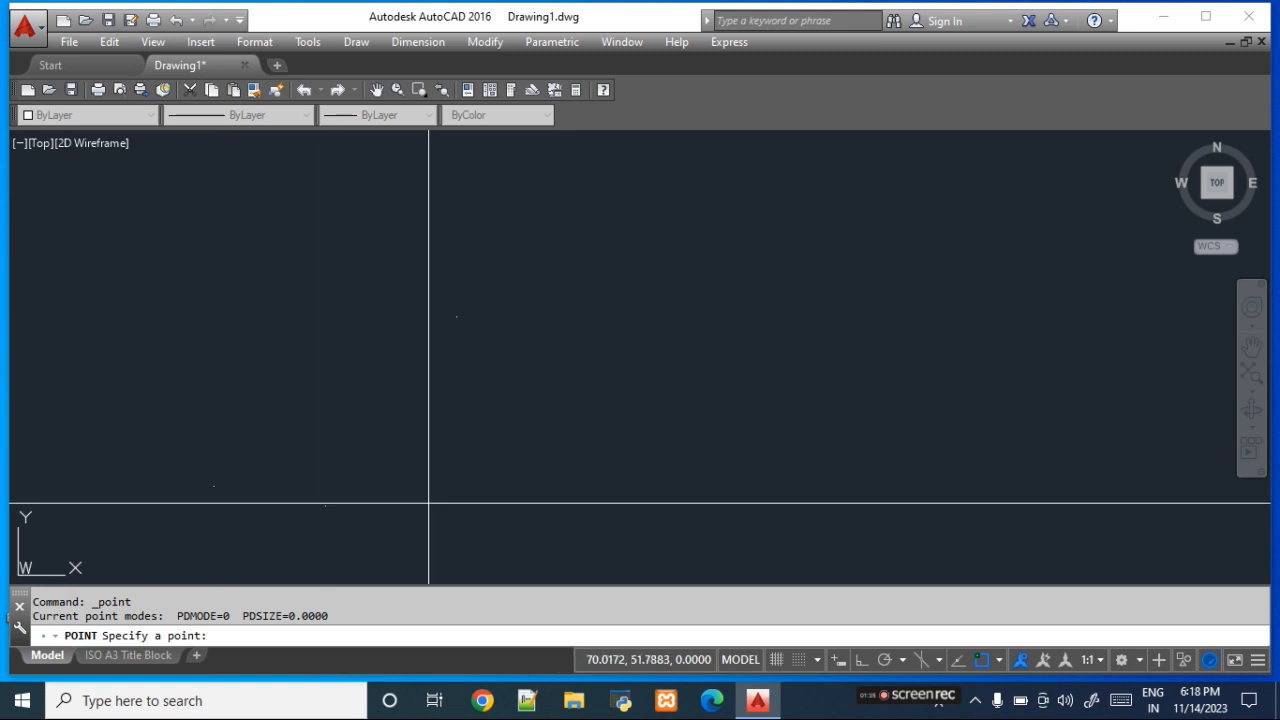
click(428, 503)
click(529, 505)
click(650, 503)
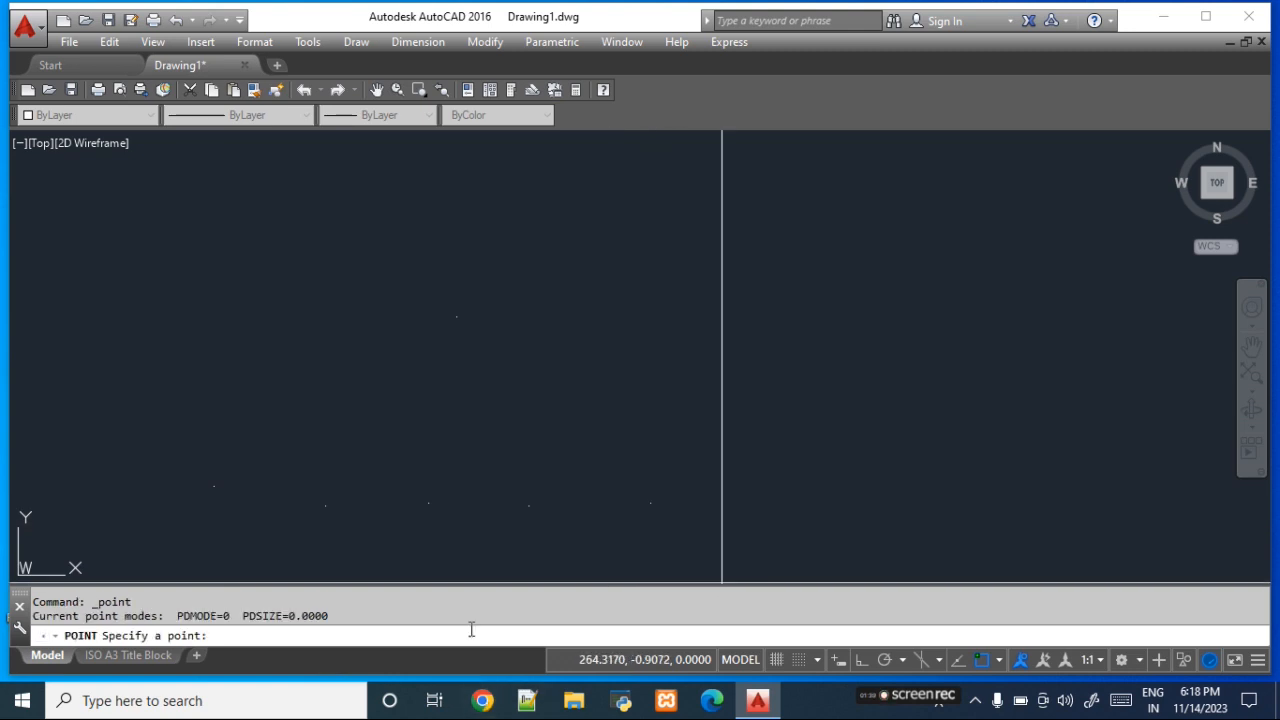
click(651, 503)
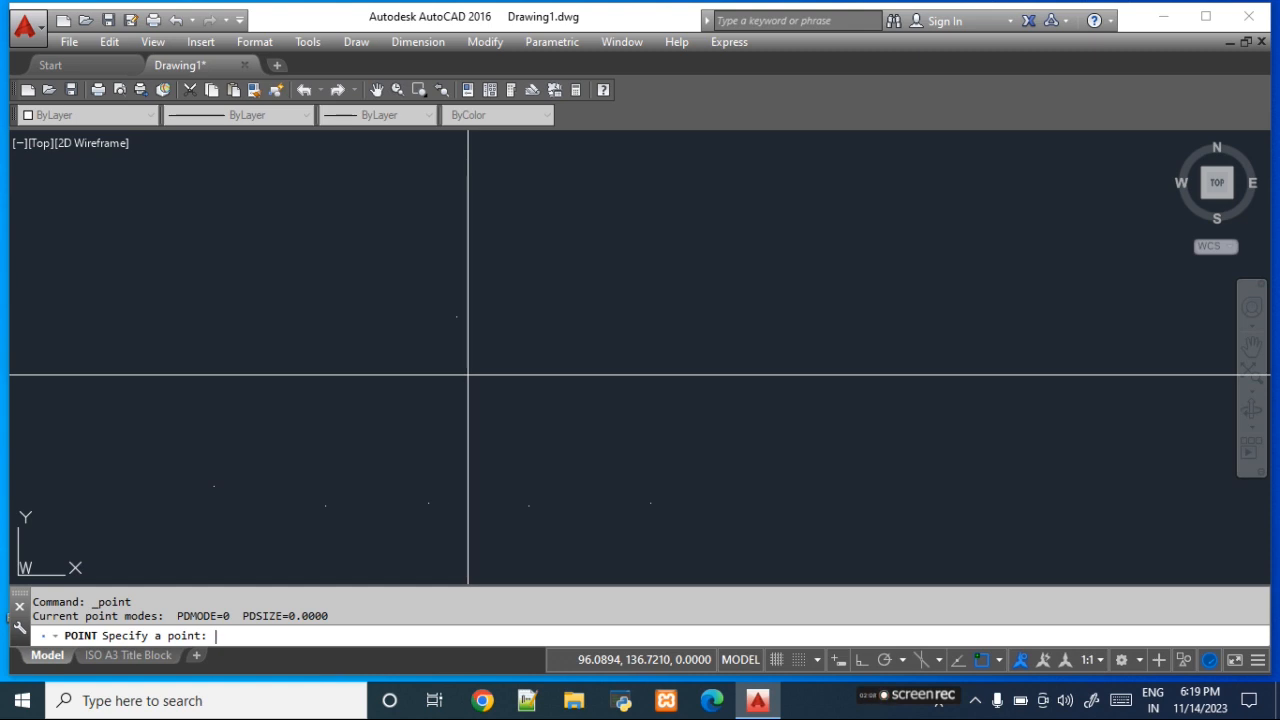
text(@50<90)
key(Return)
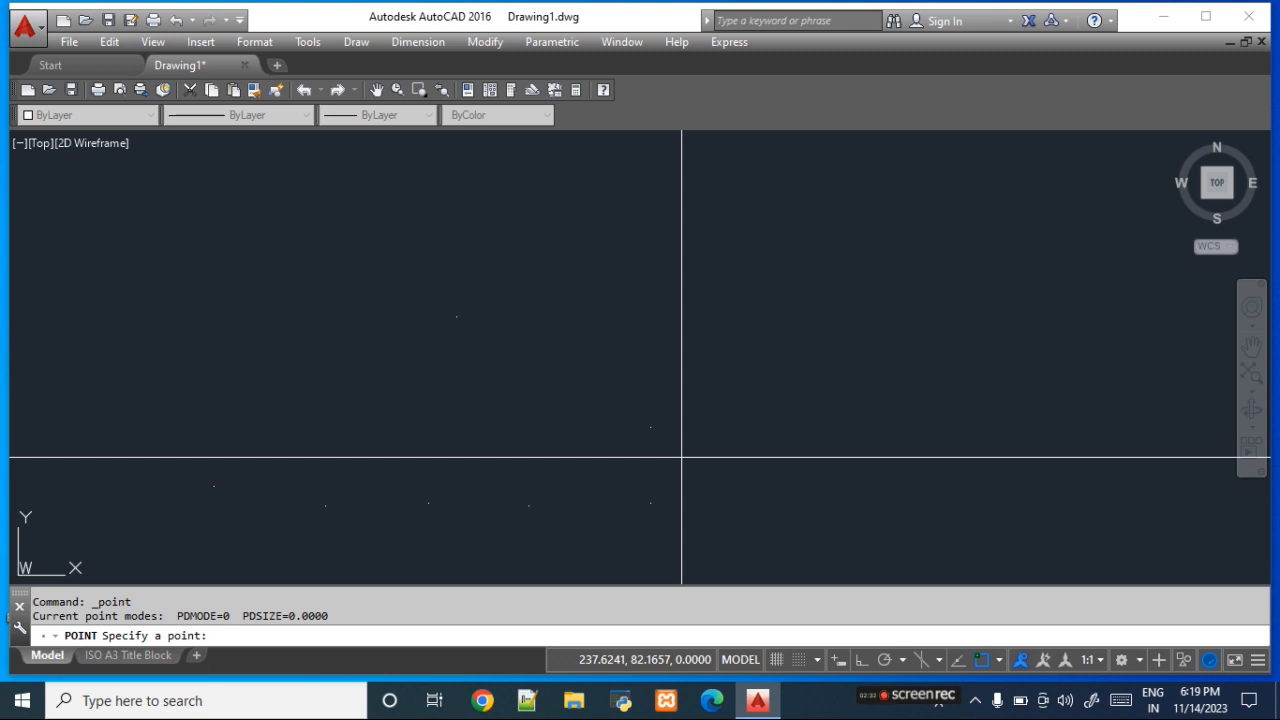
key(Escape)
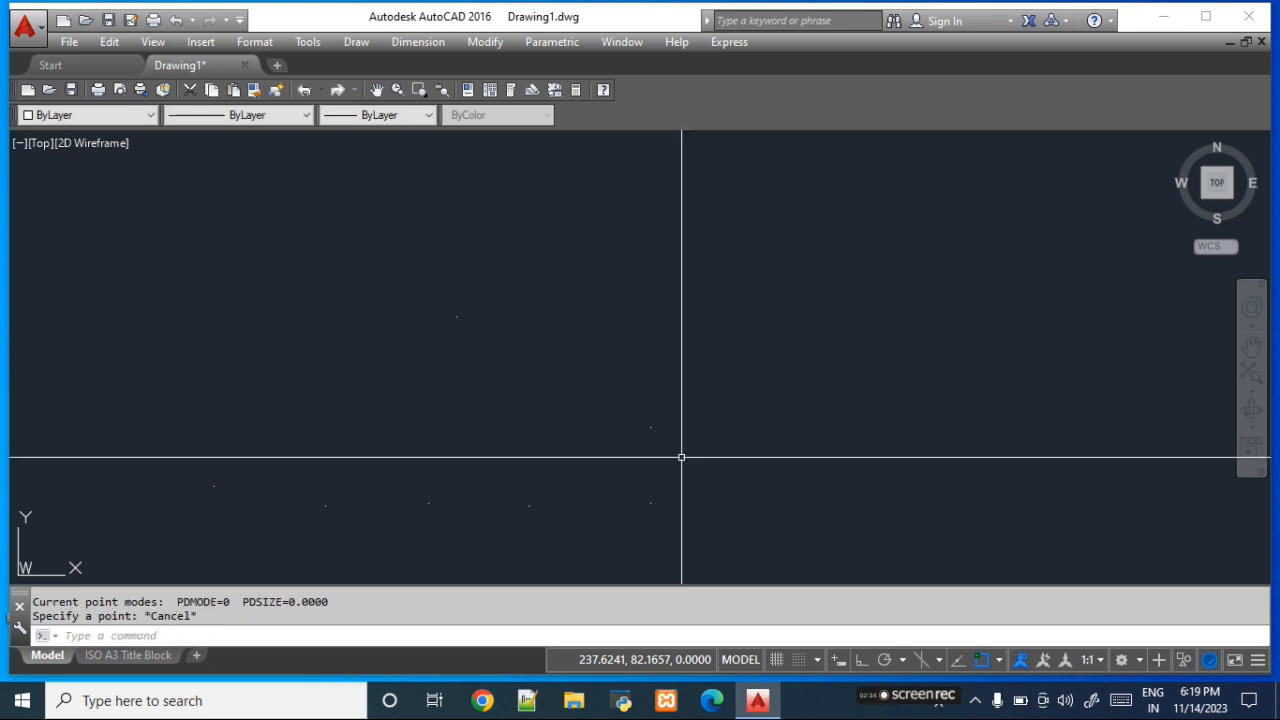
- Erase all the points in the drawing
click(198, 229)
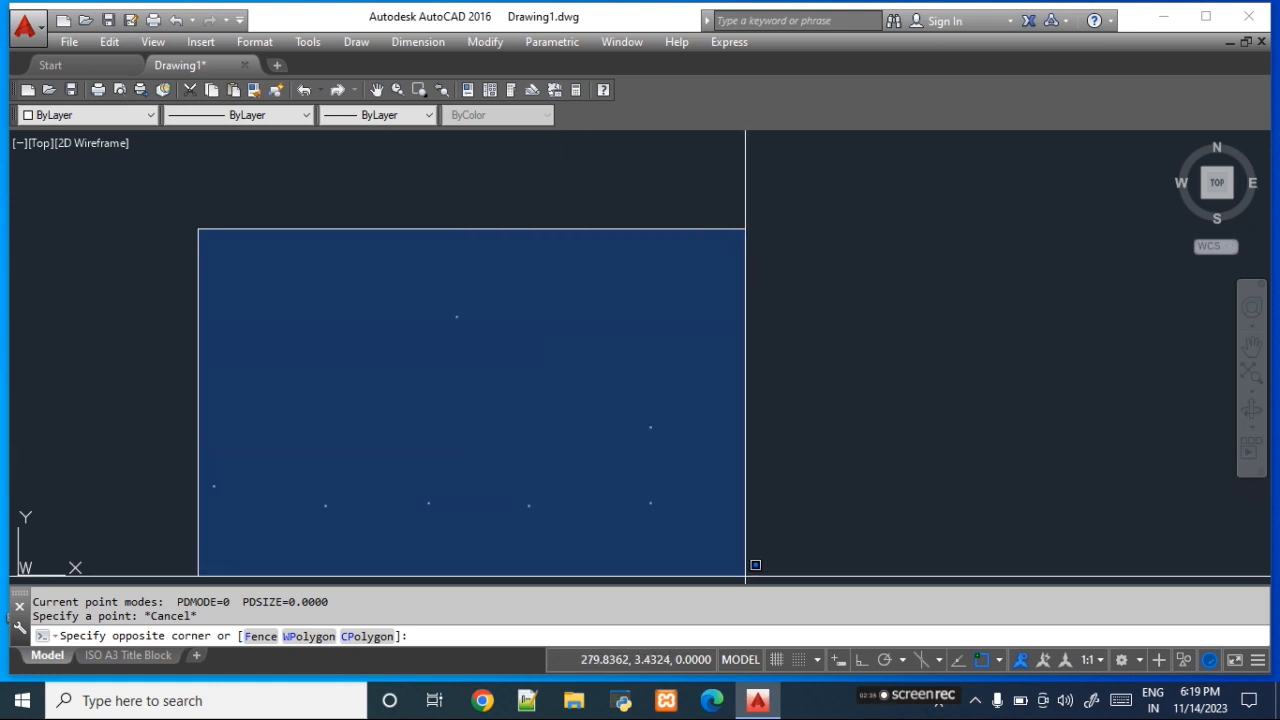
click(742, 577)
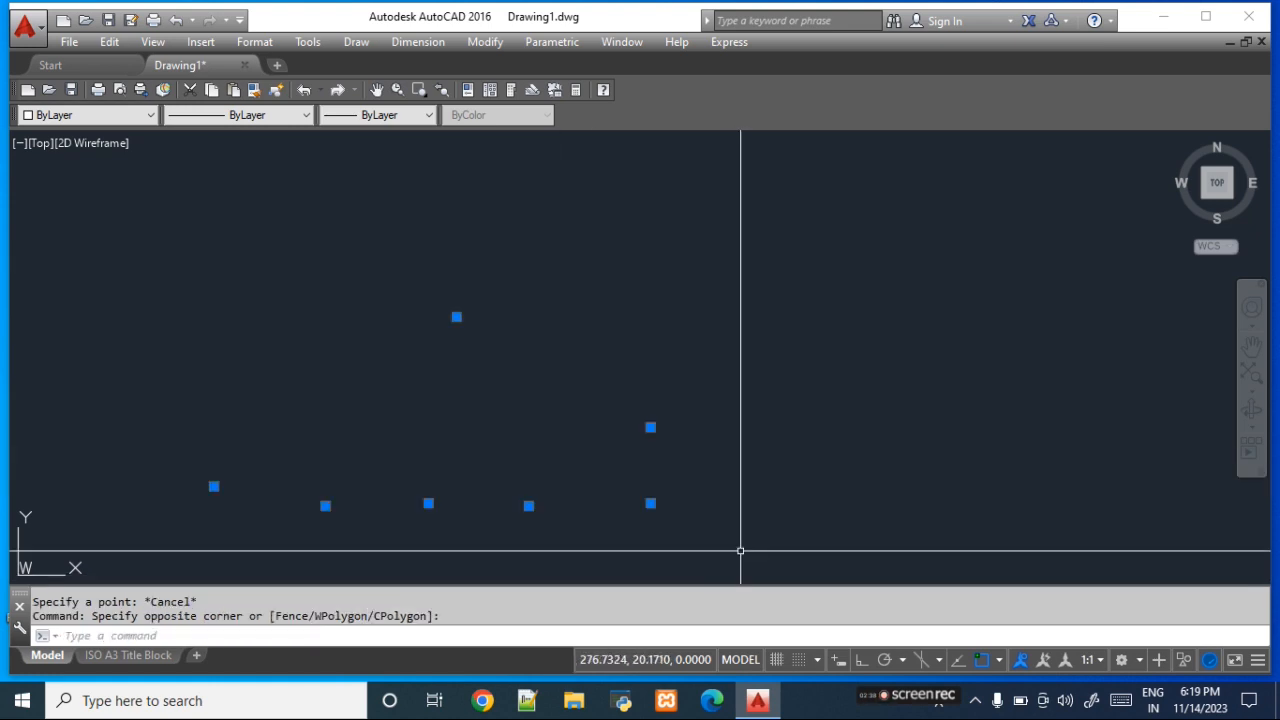
key(Delete)
- Draw a single horizontal line across the upper middle of the drawing, ending at about (328, 196)
text(1)
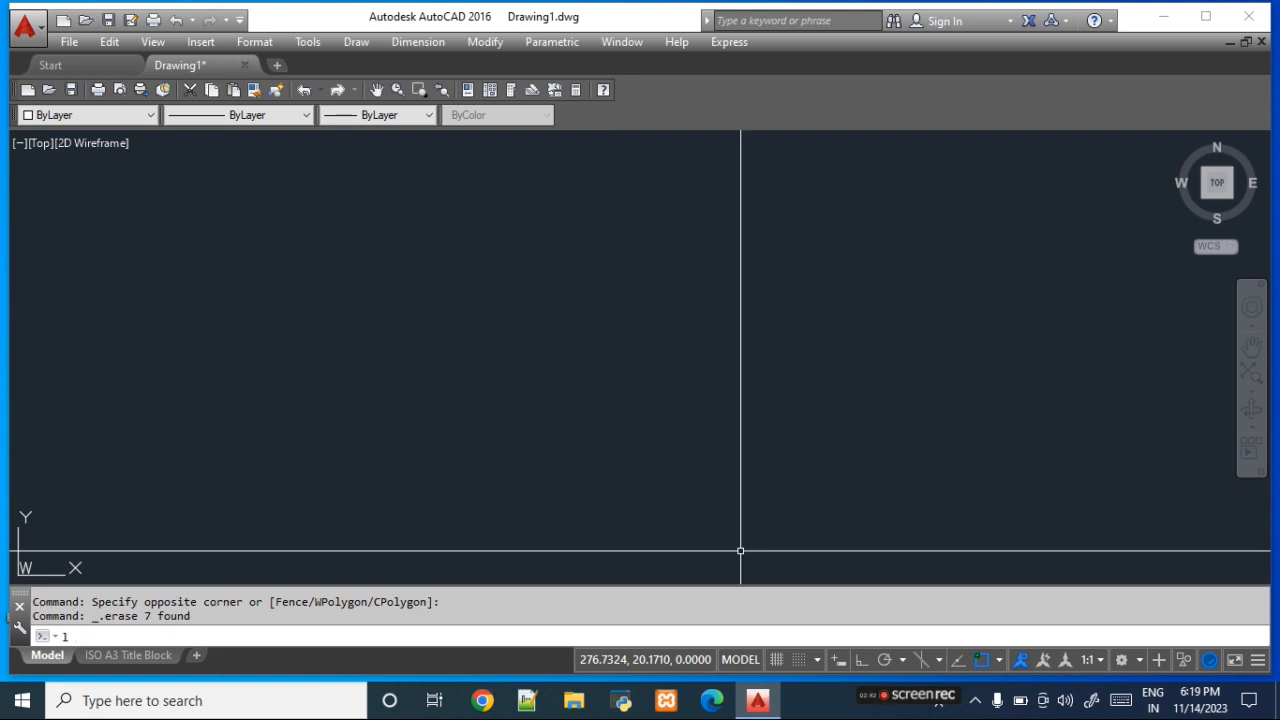
key(Return)
click(359, 286)
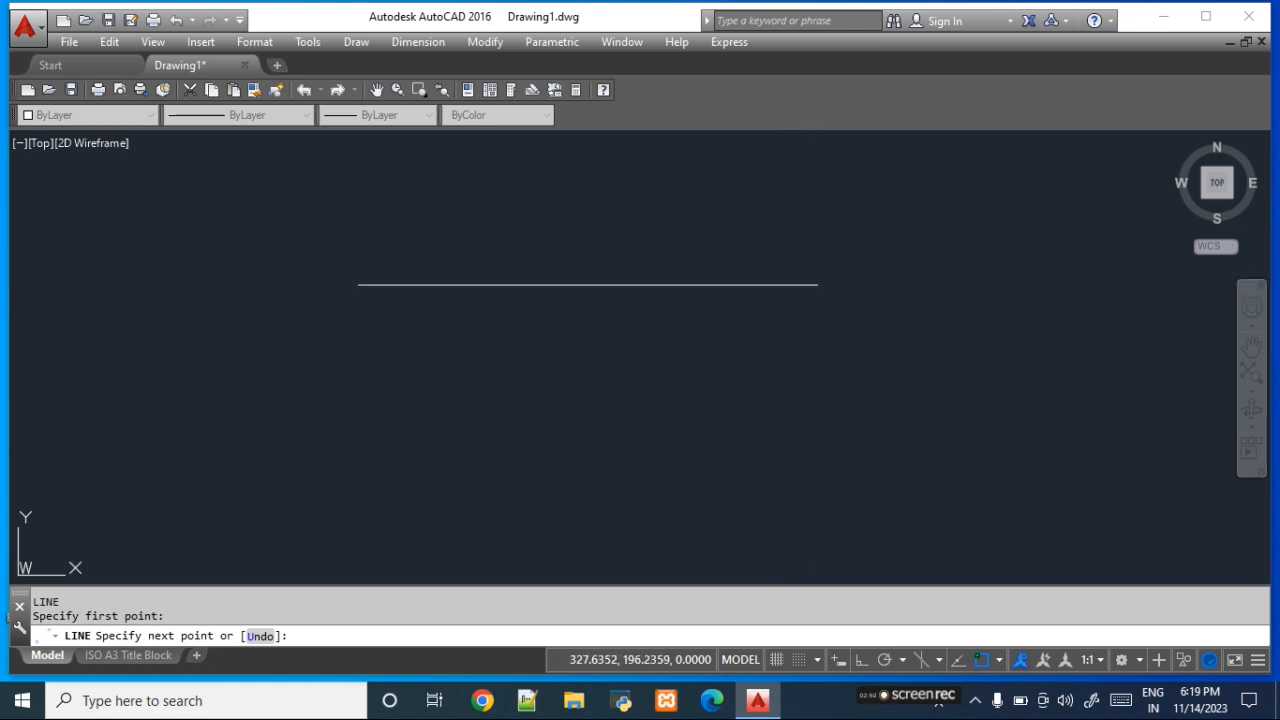
click(818, 285)
right_click(795, 360)
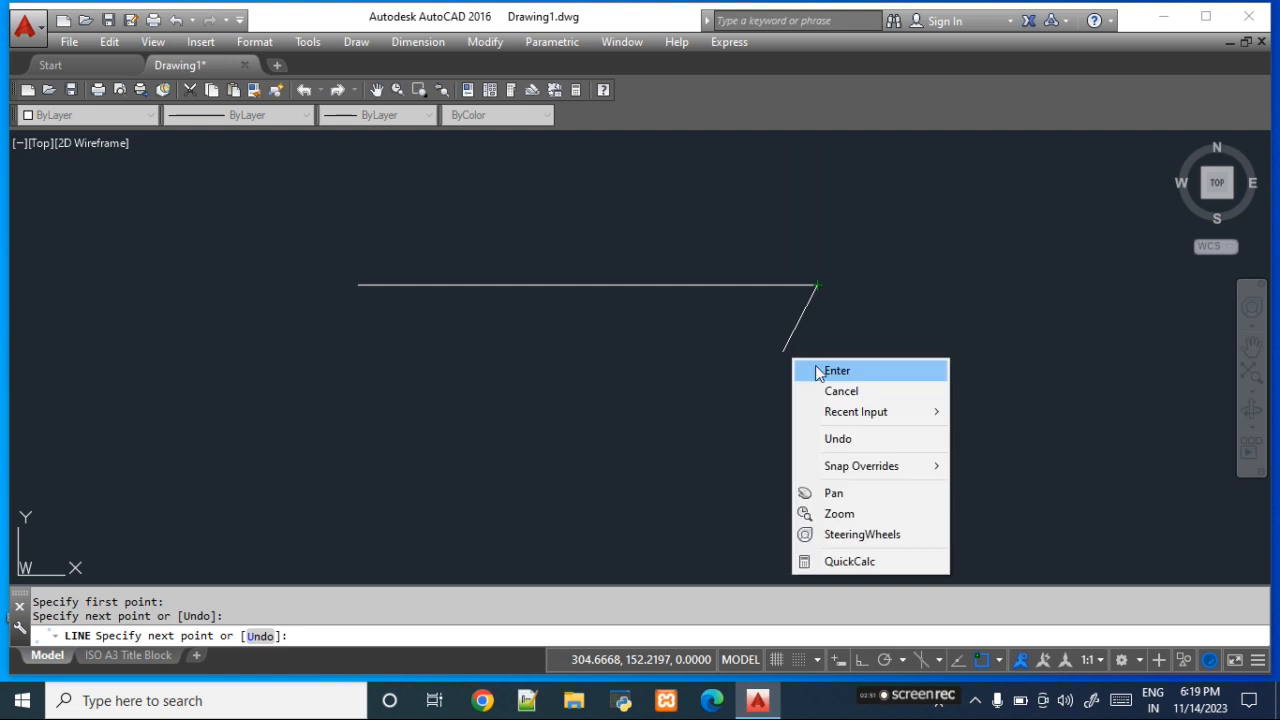
click(836, 371)
- Turn object snap off and place a single point on the horizontal line at about (112, 196)
click(979, 663)
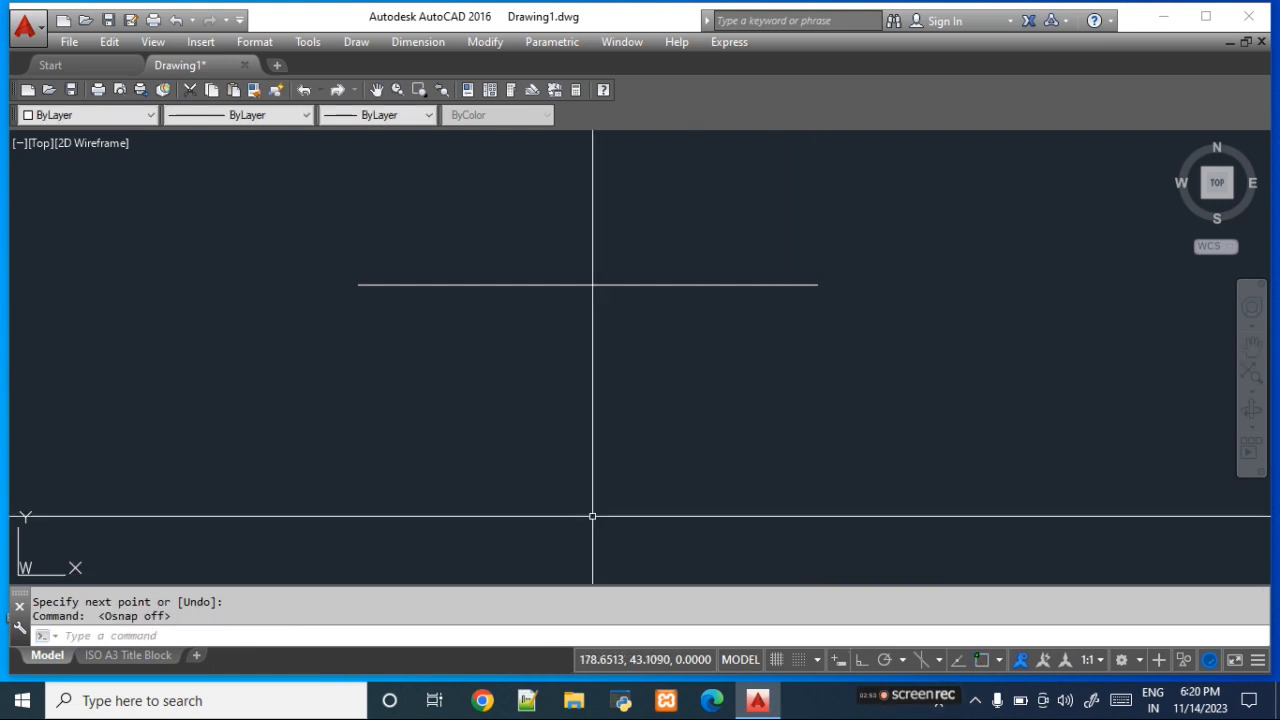
click(360, 43)
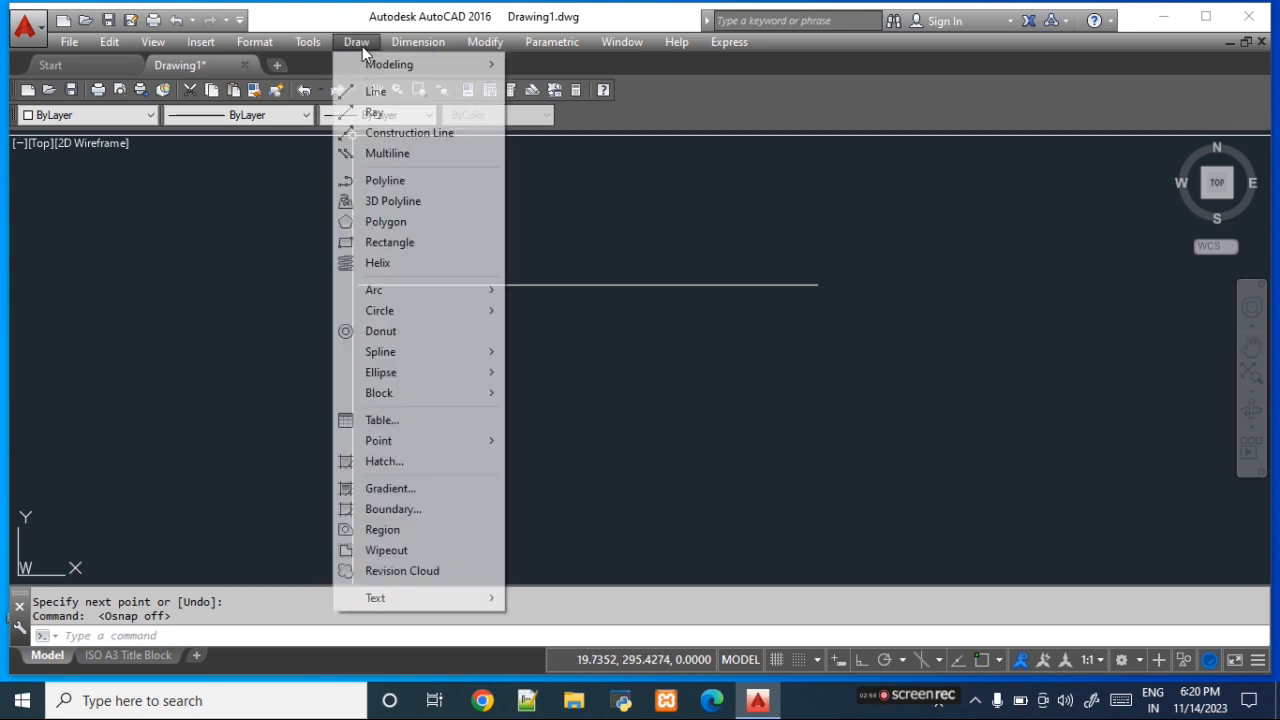
mouse_move(409, 444)
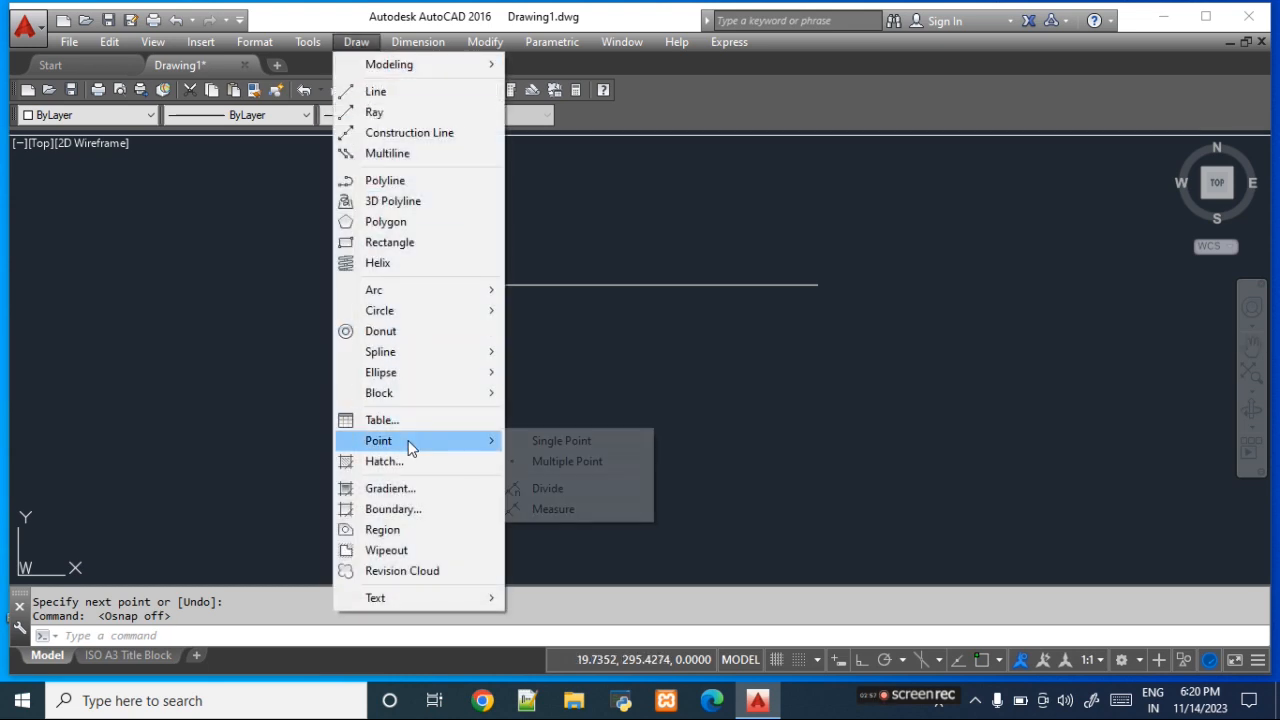
click(580, 447)
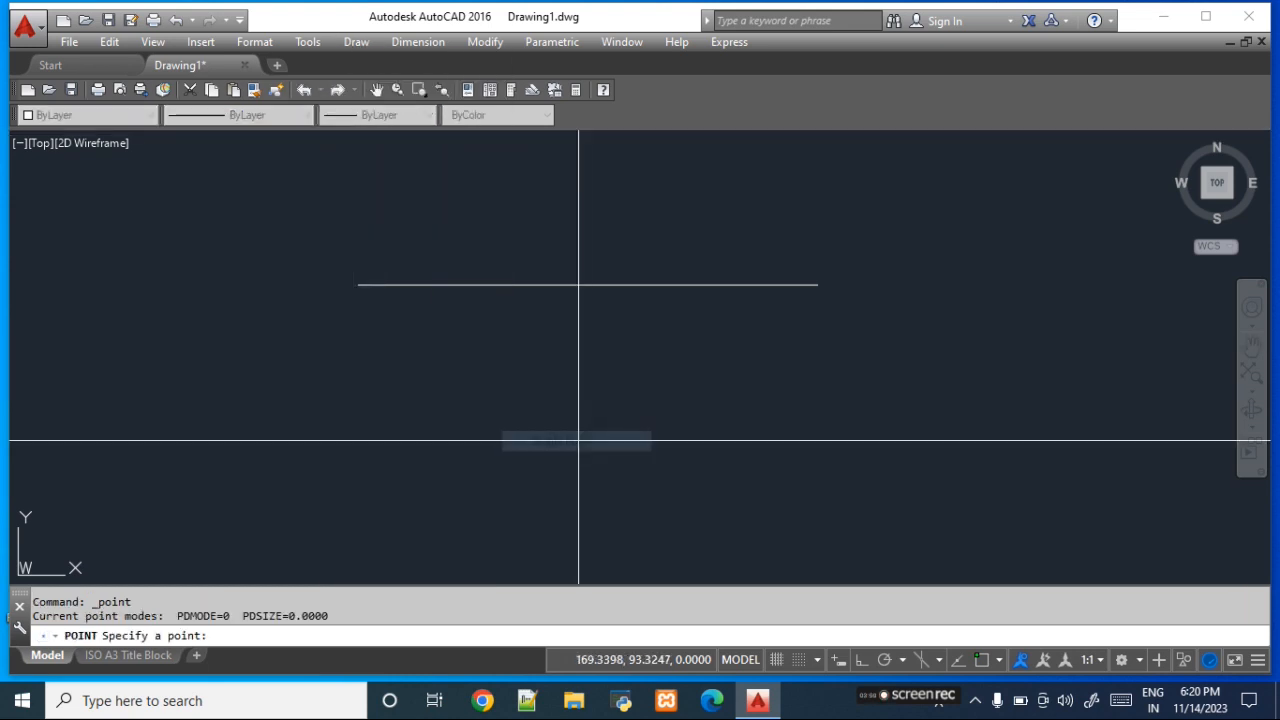
click(492, 285)
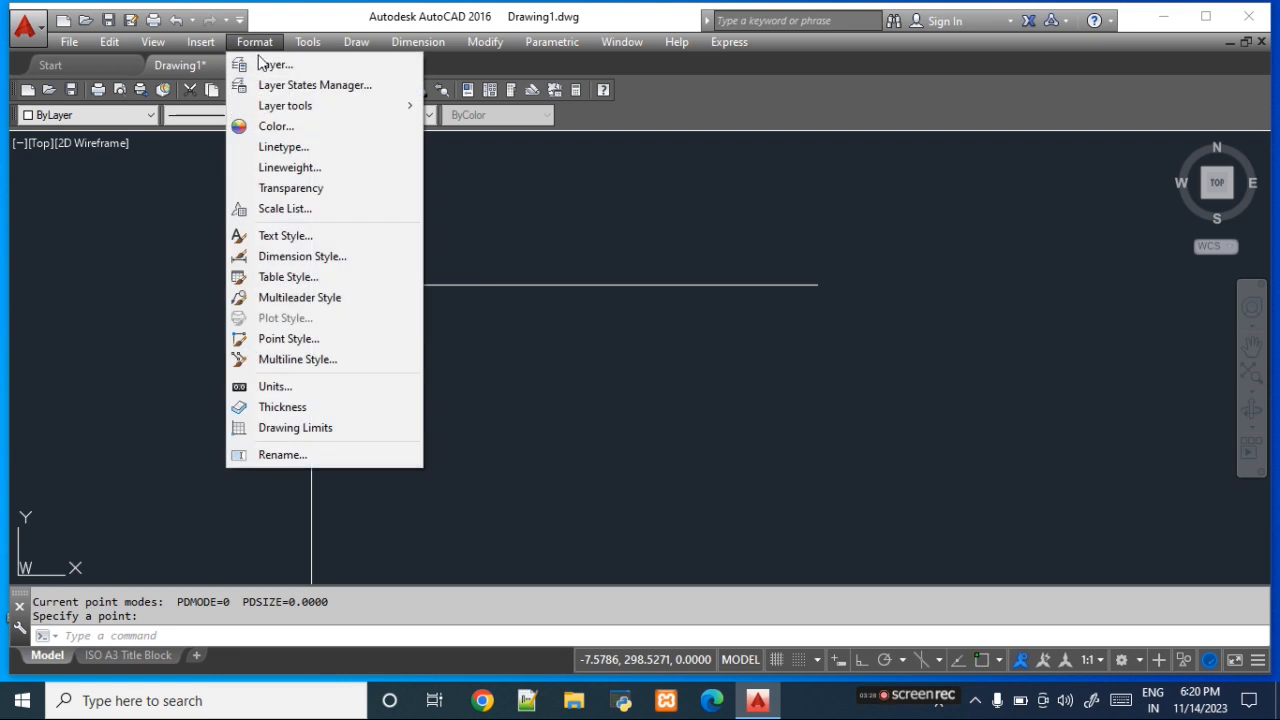
- Set the point style to the plus symbol enclosed in both a circle and a square
click(343, 348)
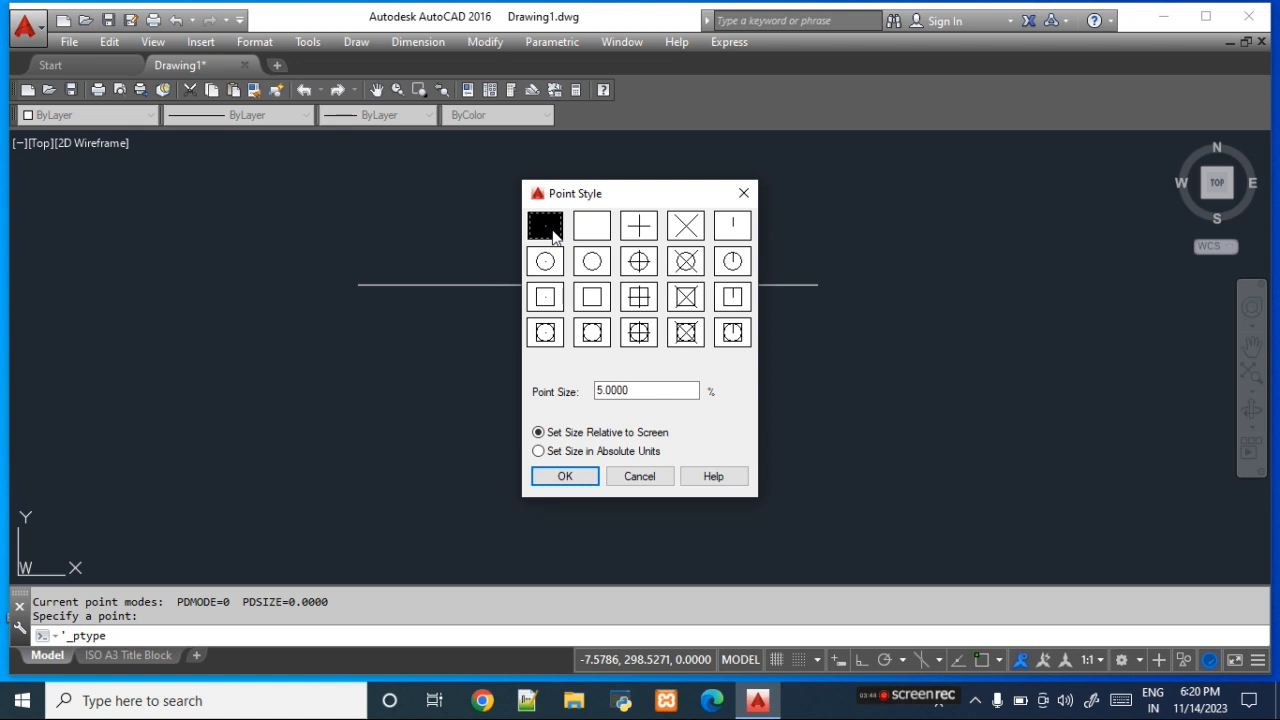
click(596, 231)
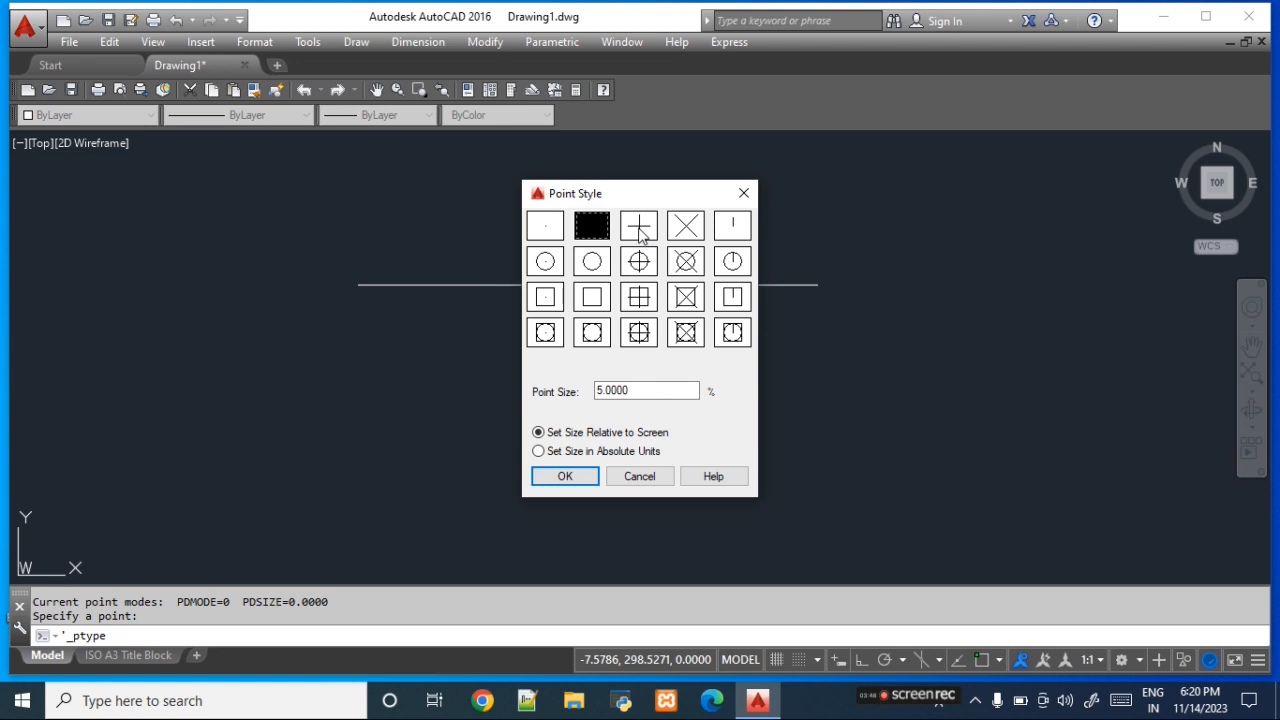
click(642, 234)
click(687, 240)
click(729, 240)
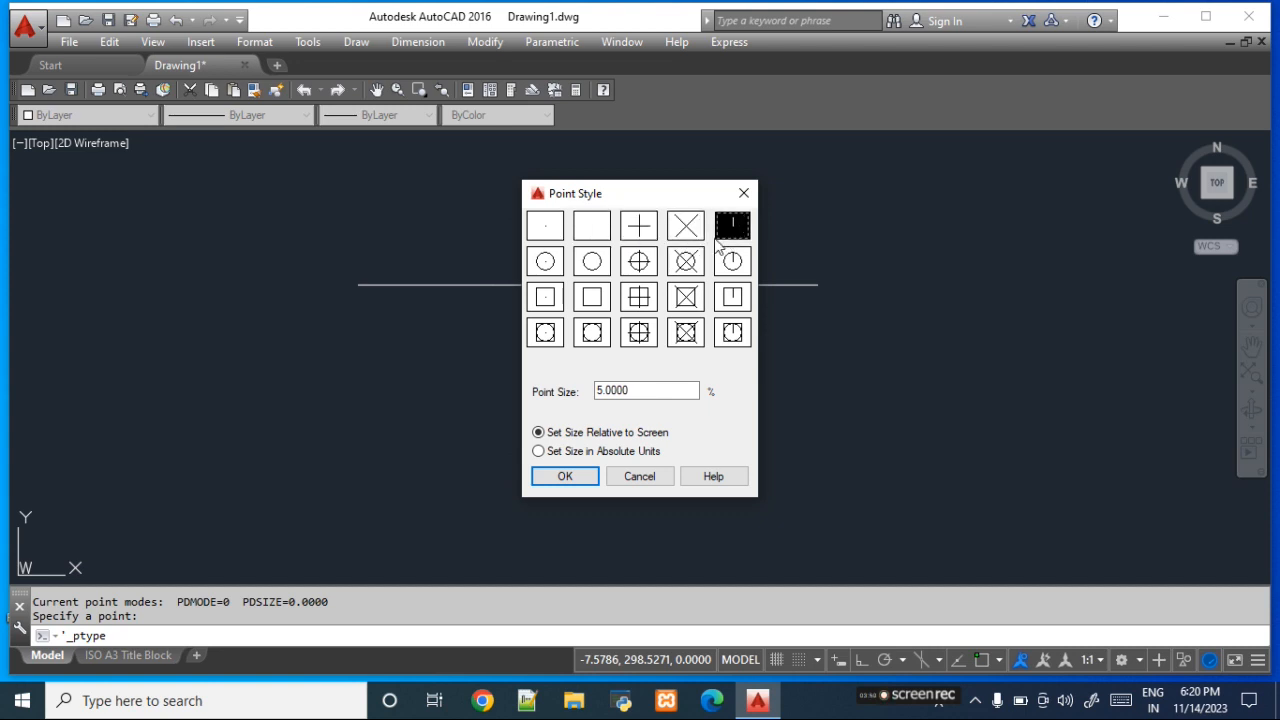
click(642, 339)
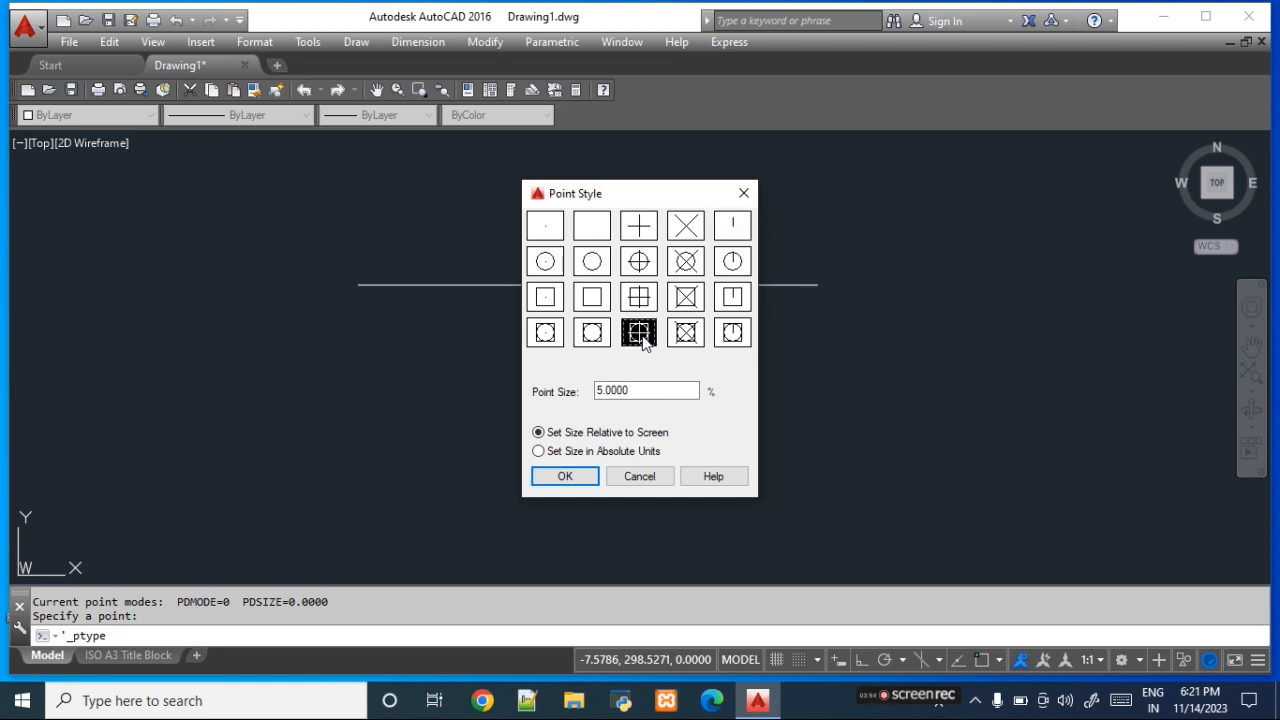
click(580, 477)
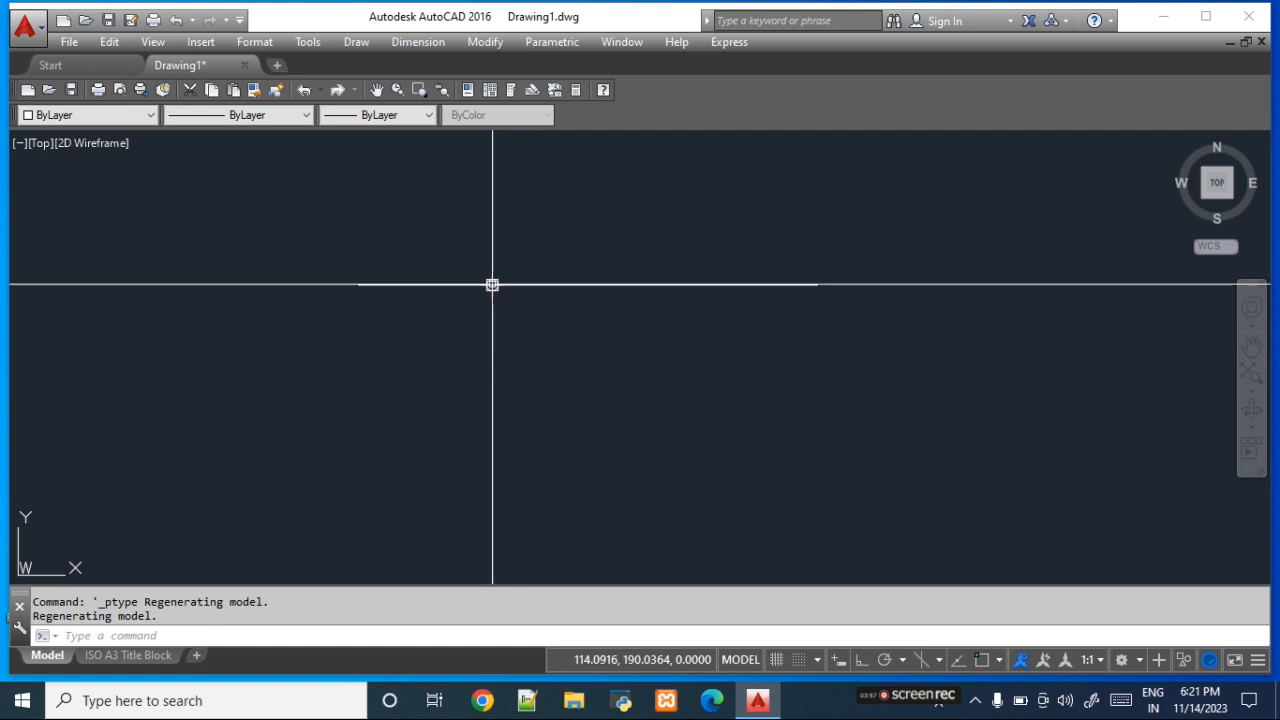
- Use Multiple Point to scatter eight points in a zigzag below the horizontal line
click(356, 42)
mouse_move(457, 443)
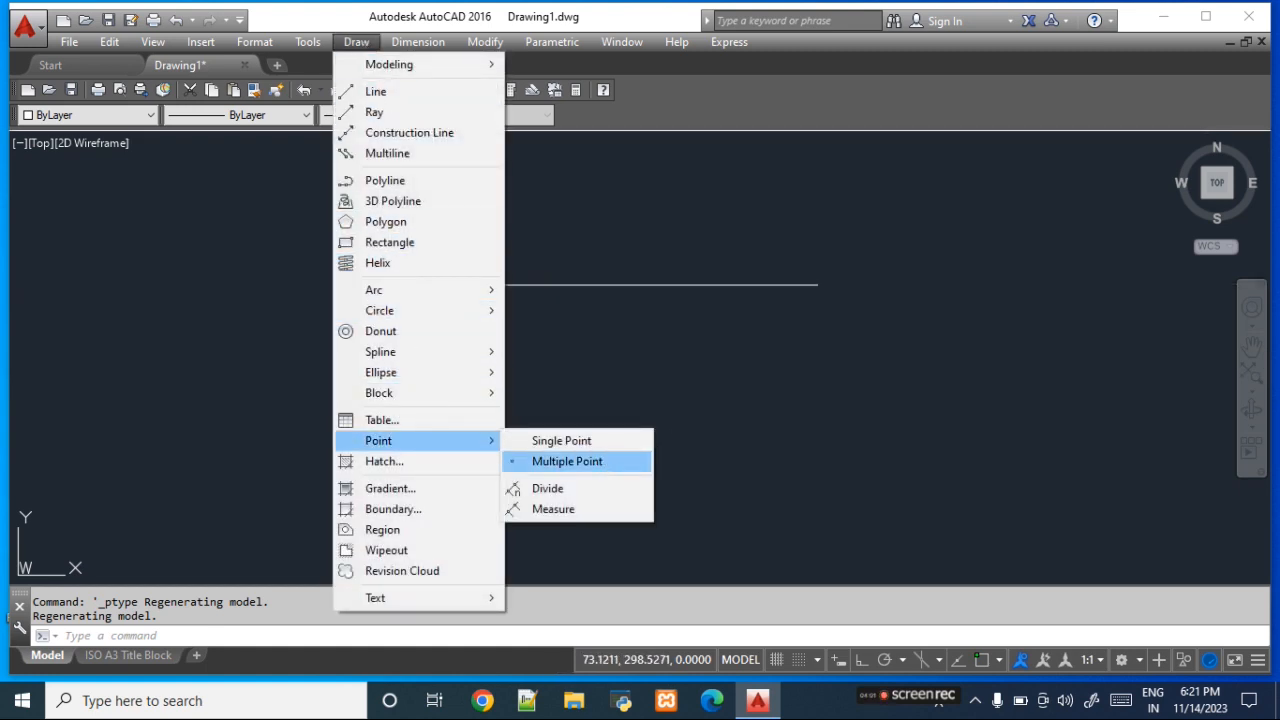
click(567, 461)
click(220, 437)
click(250, 485)
click(316, 525)
click(363, 458)
click(440, 504)
click(498, 435)
click(567, 487)
click(697, 434)
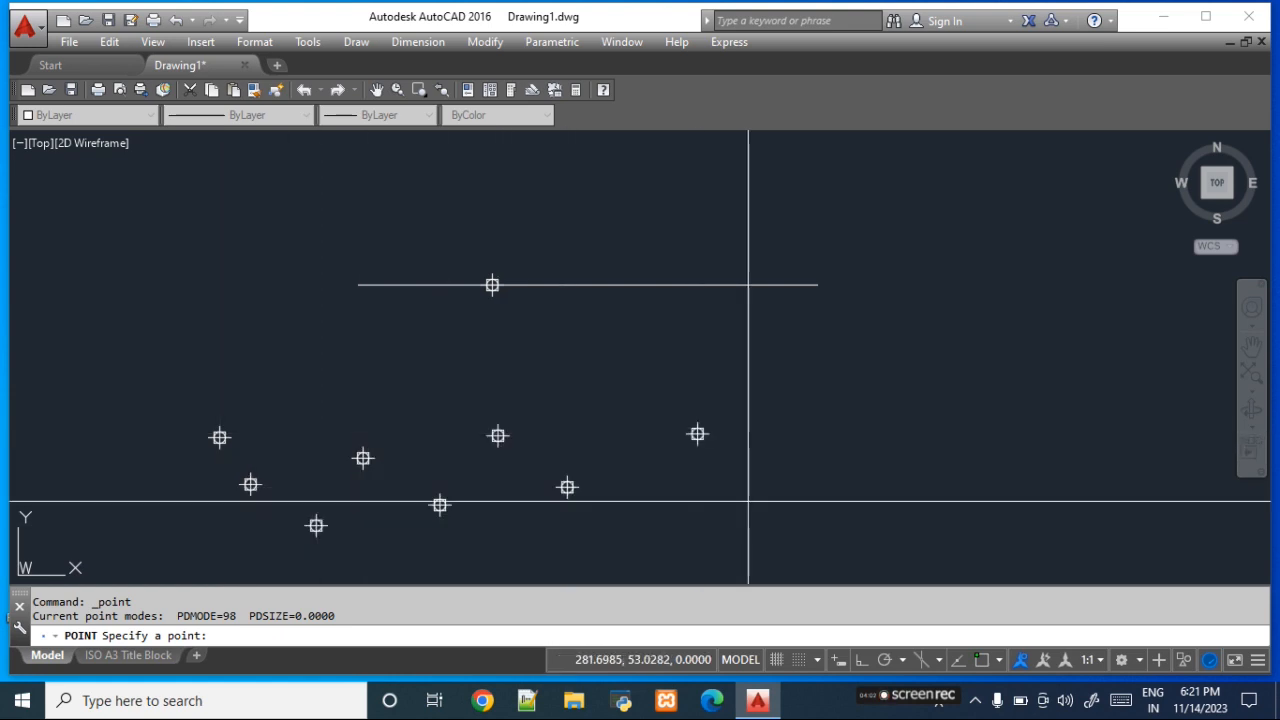
- Change the point style to the plain X symbol
click(254, 43)
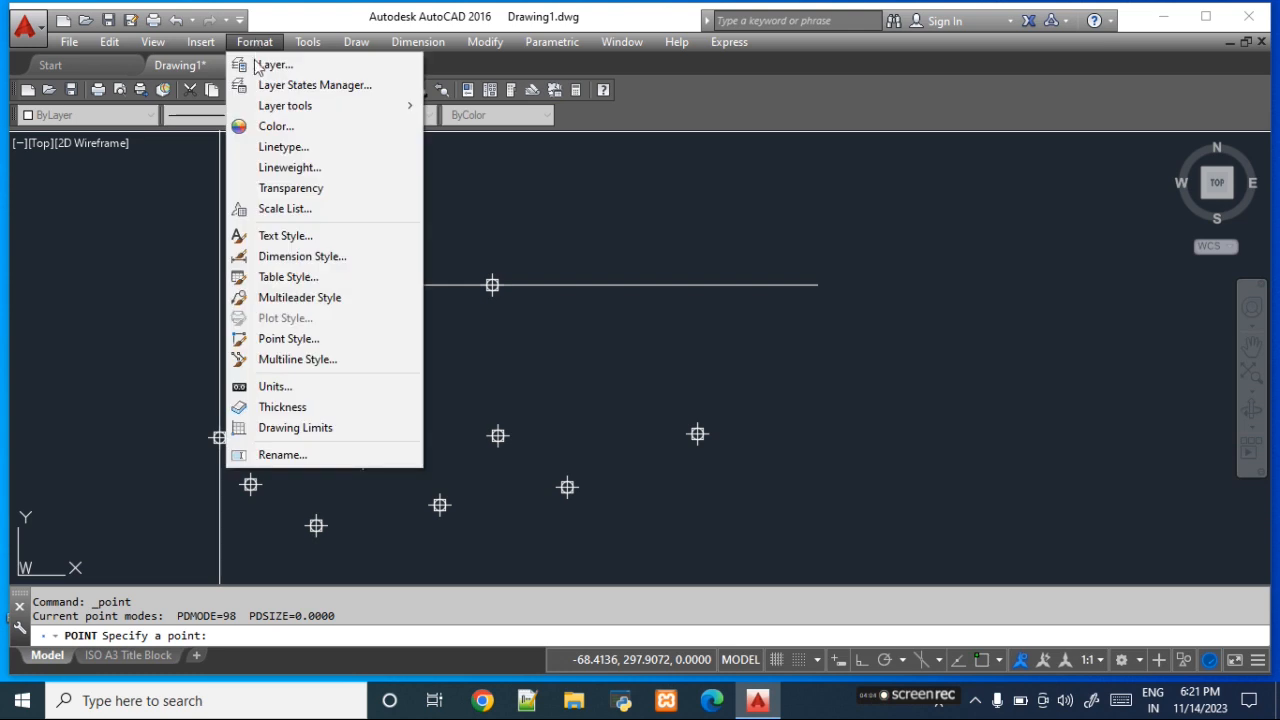
click(306, 340)
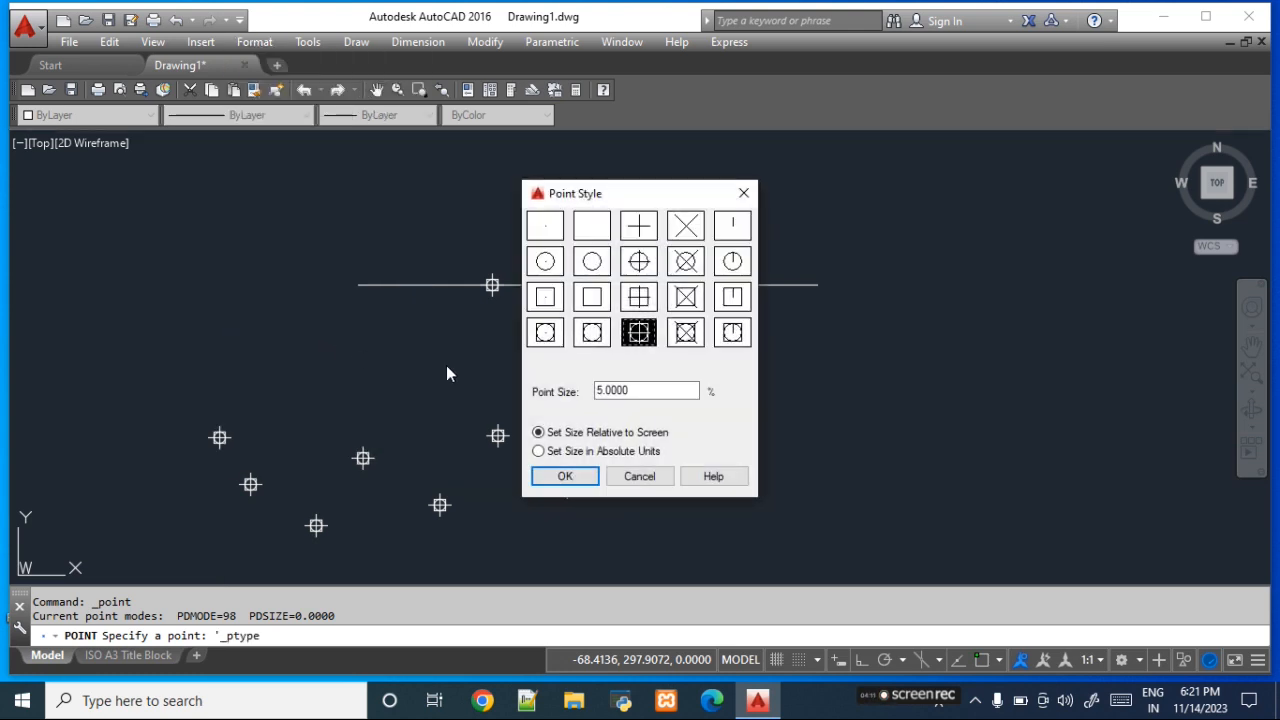
click(686, 226)
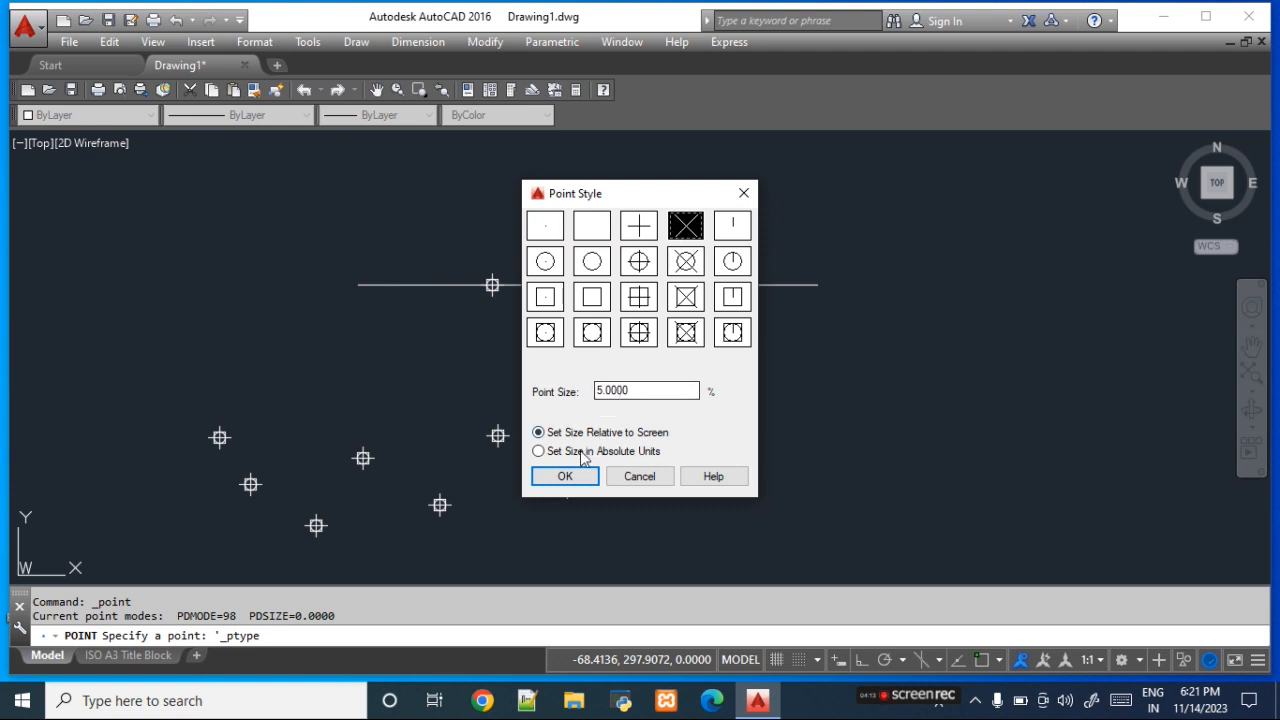
click(565, 477)
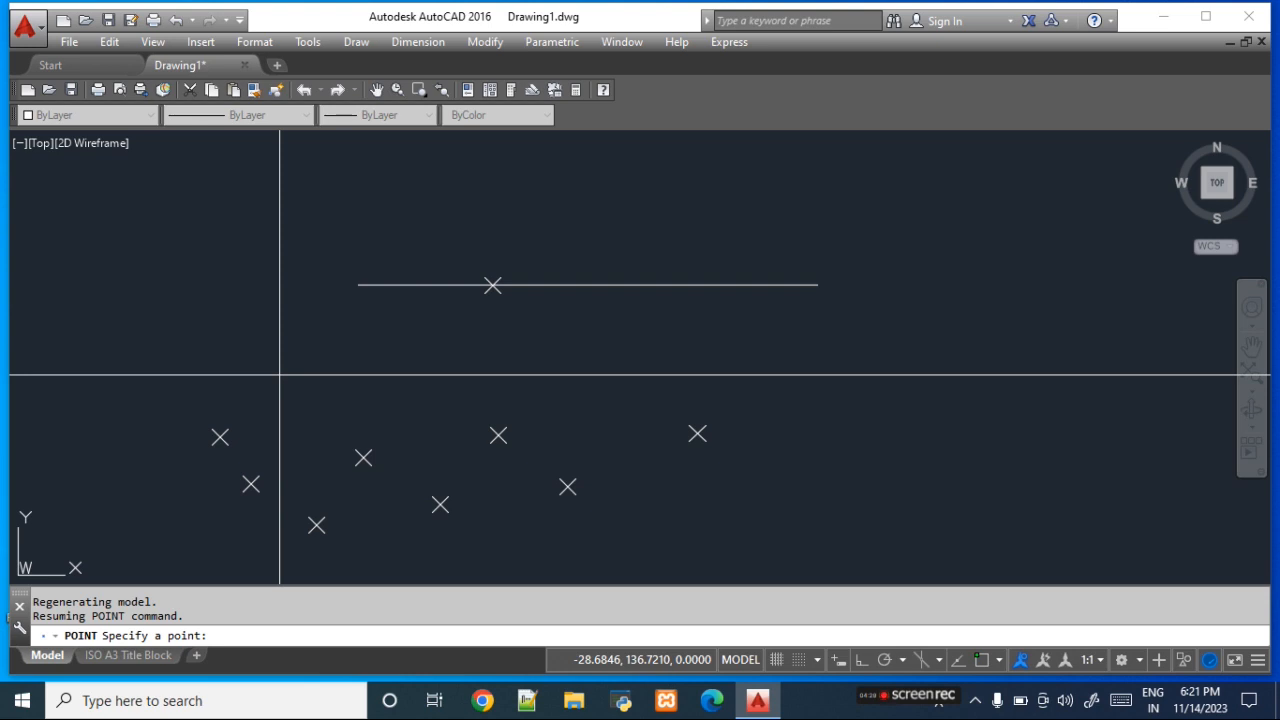
- Switch the point size from screen-relative to absolute units in the point style settings
click(256, 44)
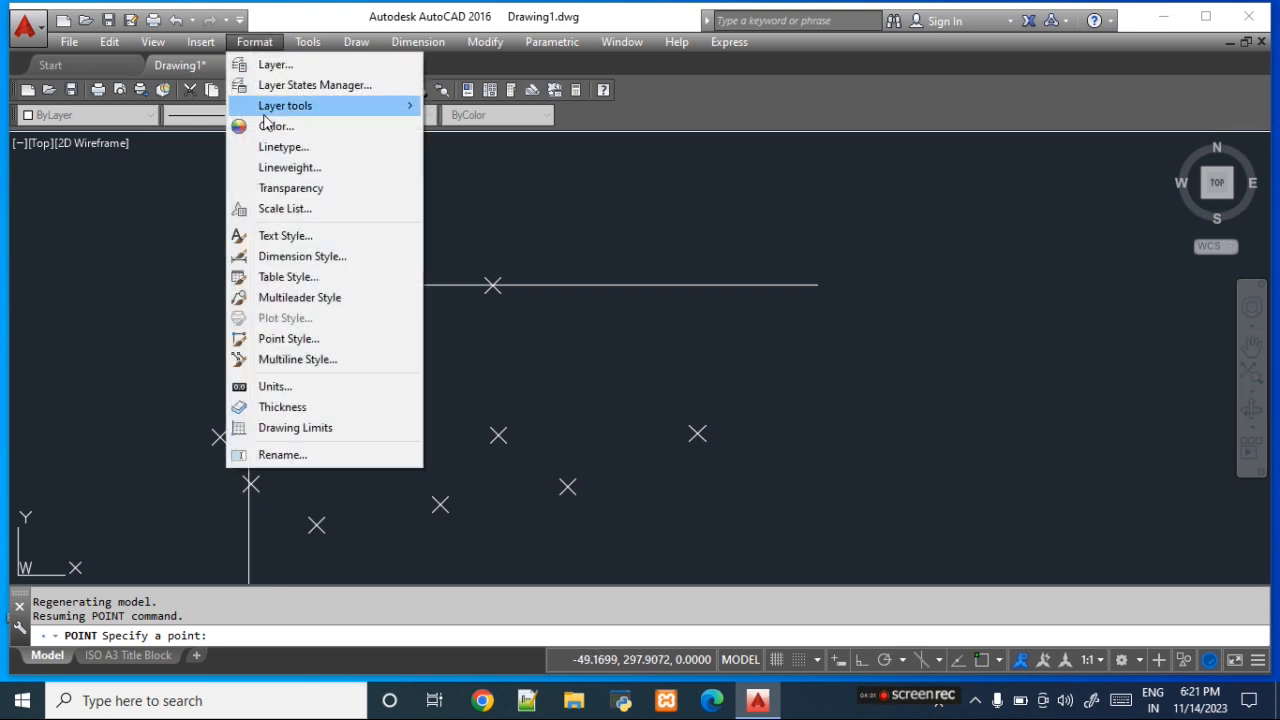
click(318, 340)
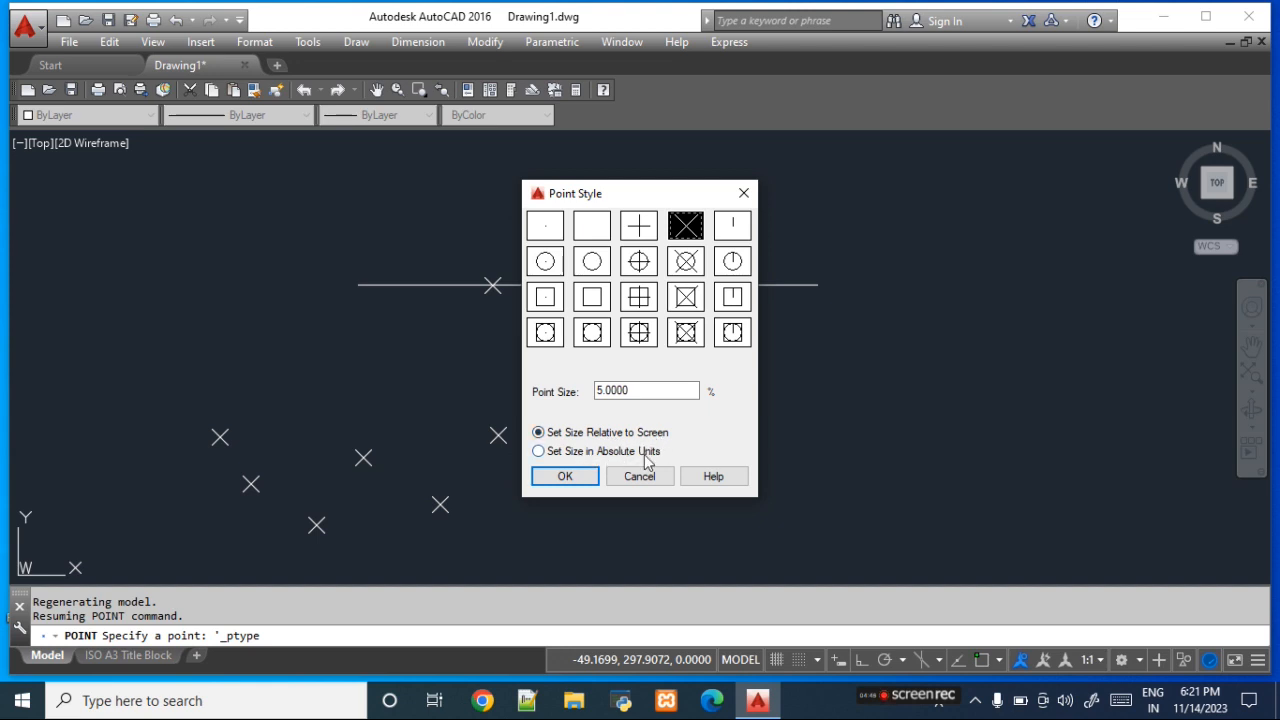
click(609, 452)
click(565, 477)
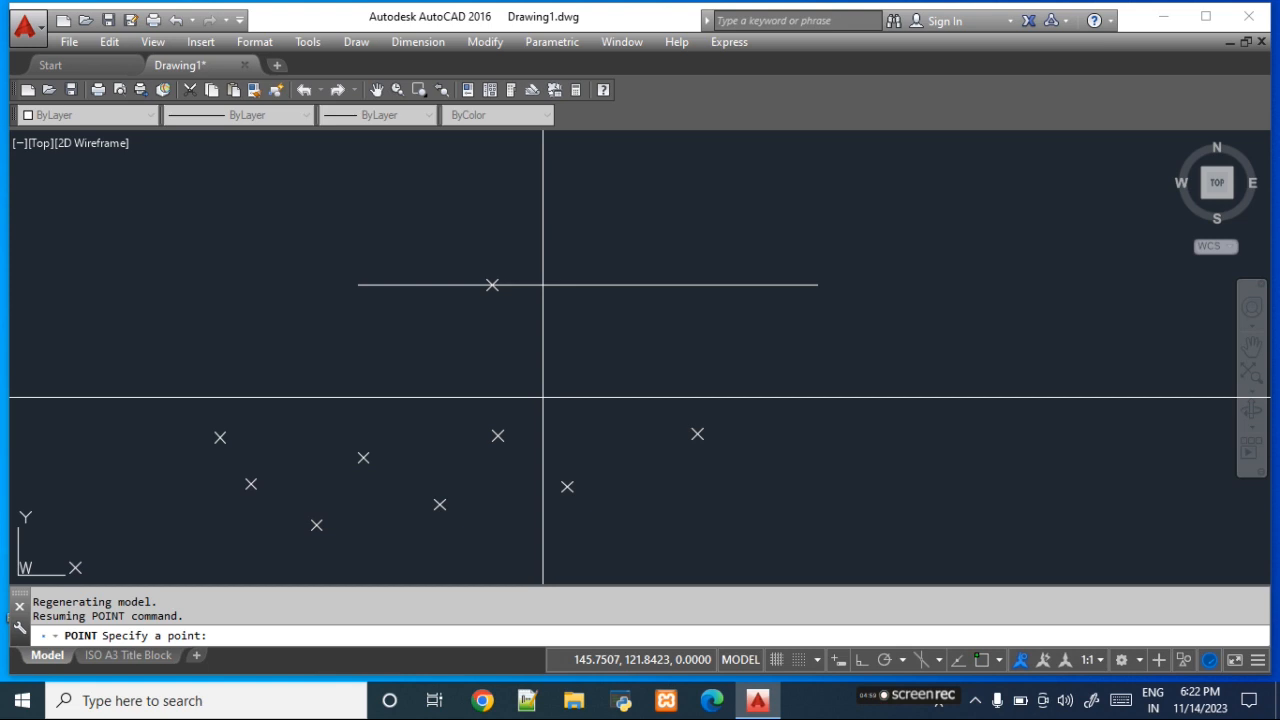
- Apply a point size of 5 absolute units in the point style settings and end the Multiple Point command
click(254, 41)
click(343, 338)
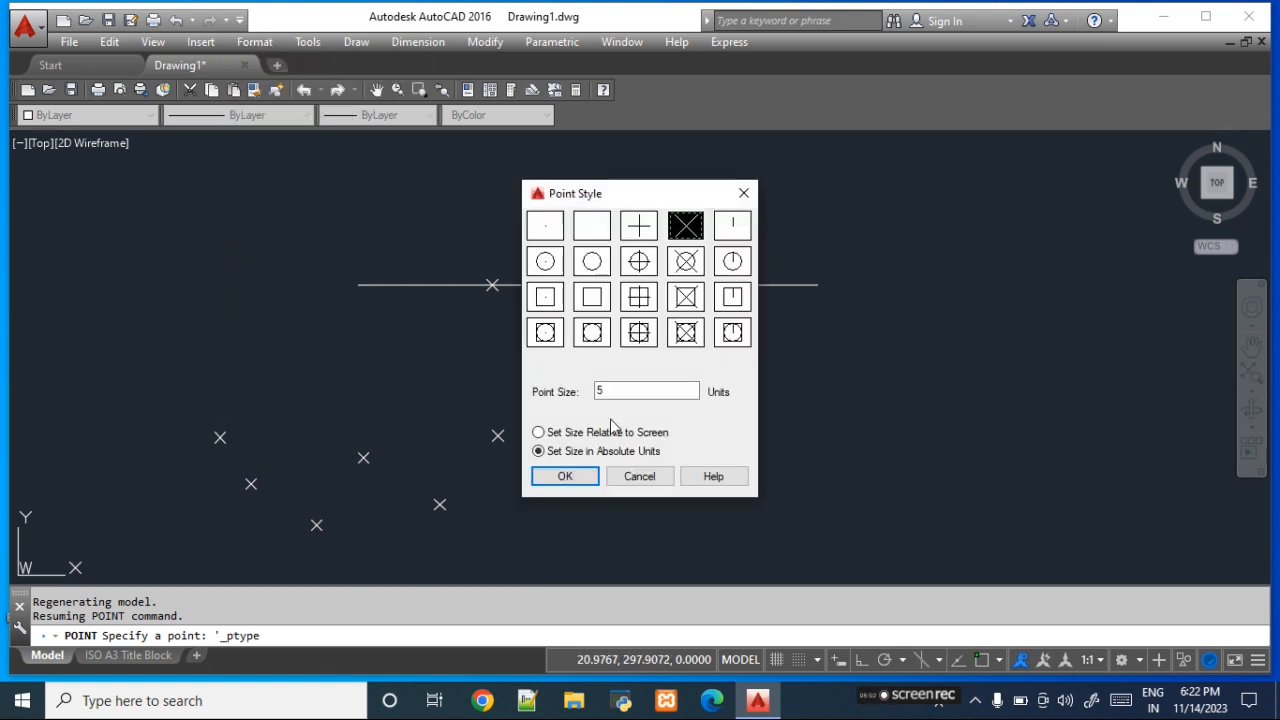
click(624, 392)
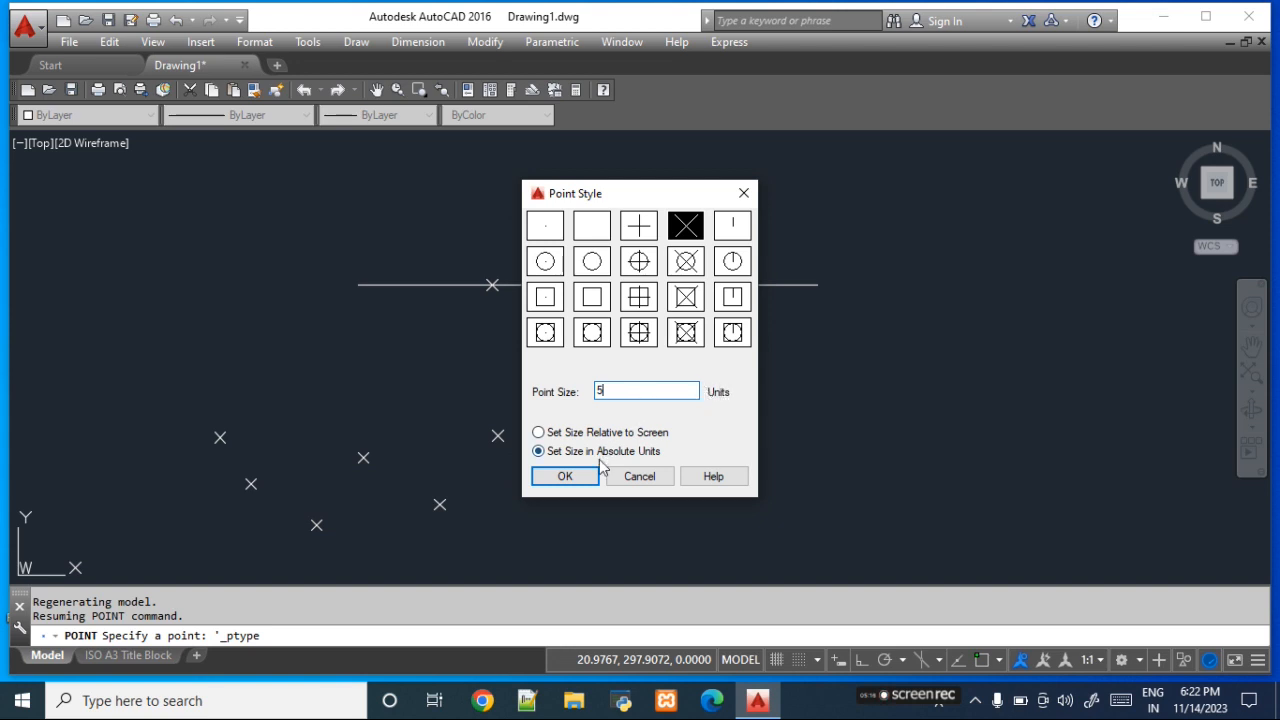
click(565, 477)
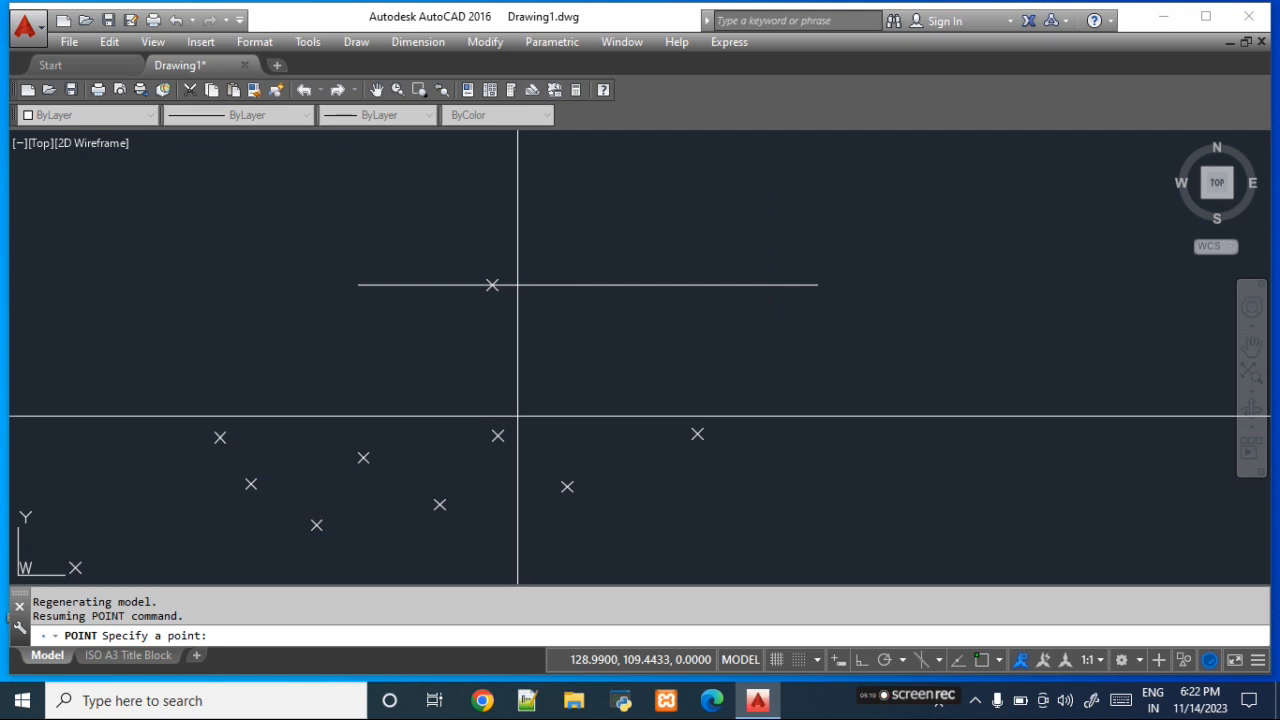
key(Escape)
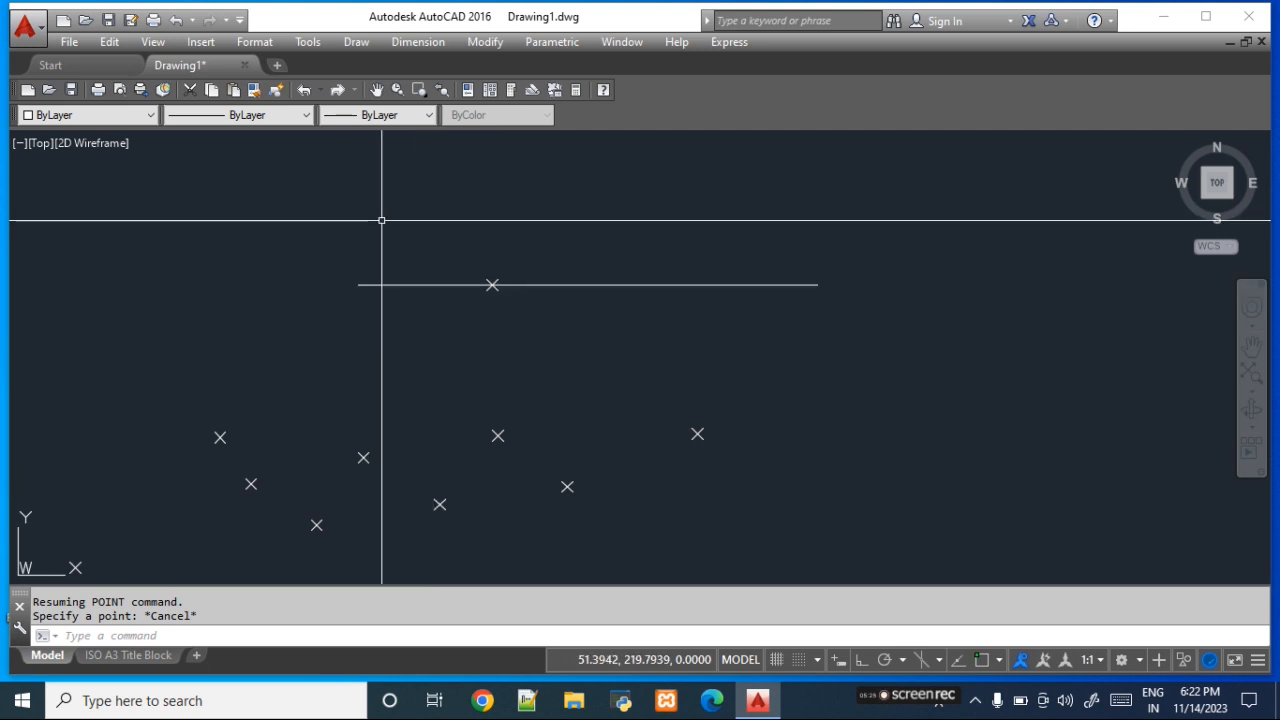
- Set the point size relative to the screen at 5%
click(254, 42)
click(318, 343)
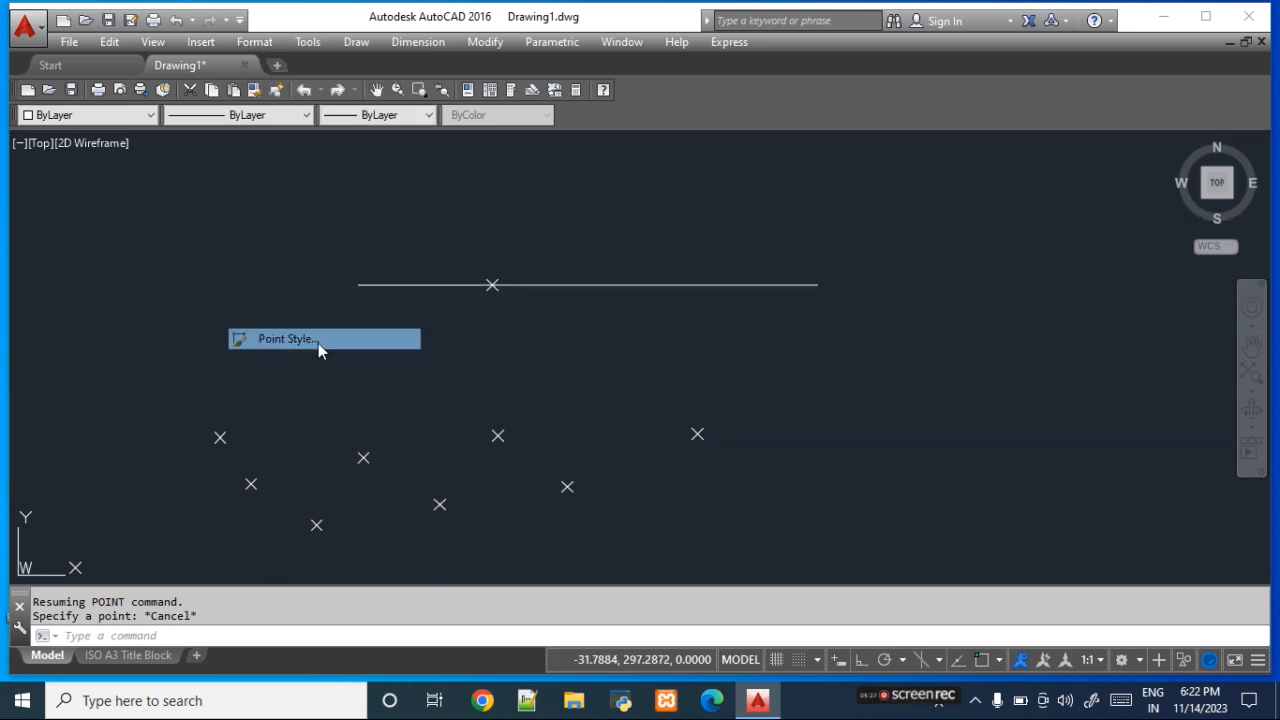
click(588, 433)
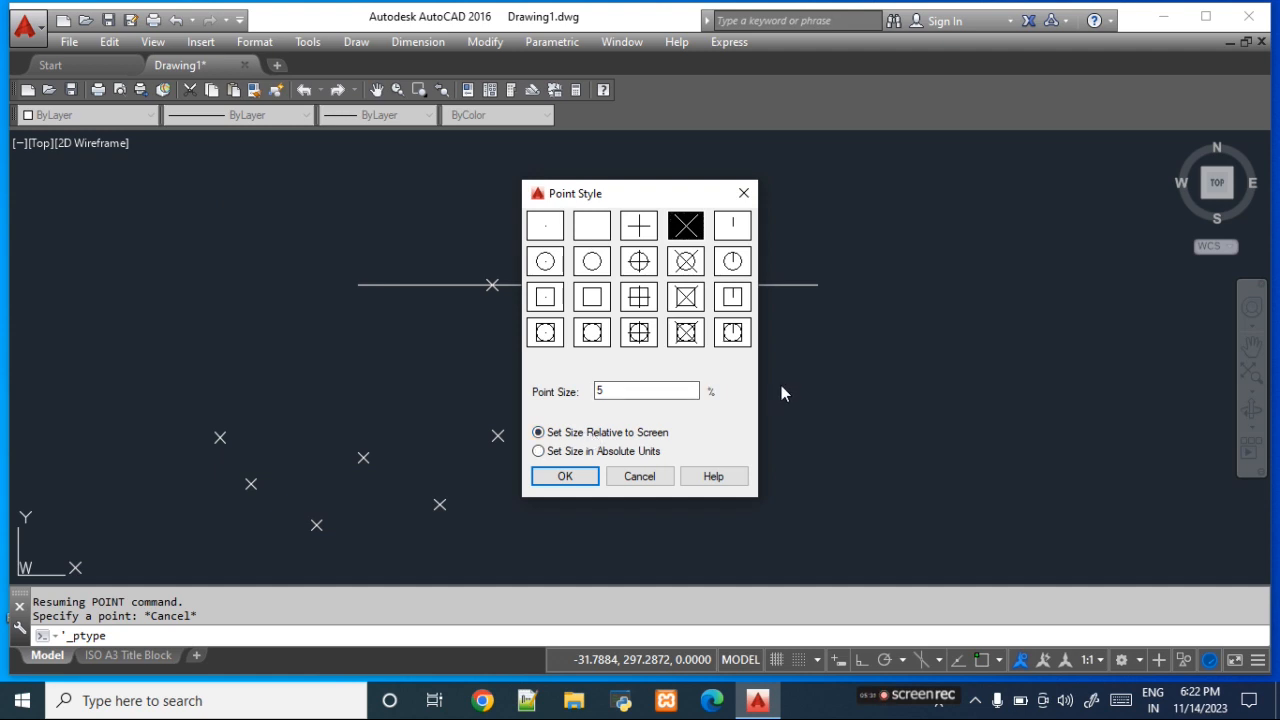
click(590, 477)
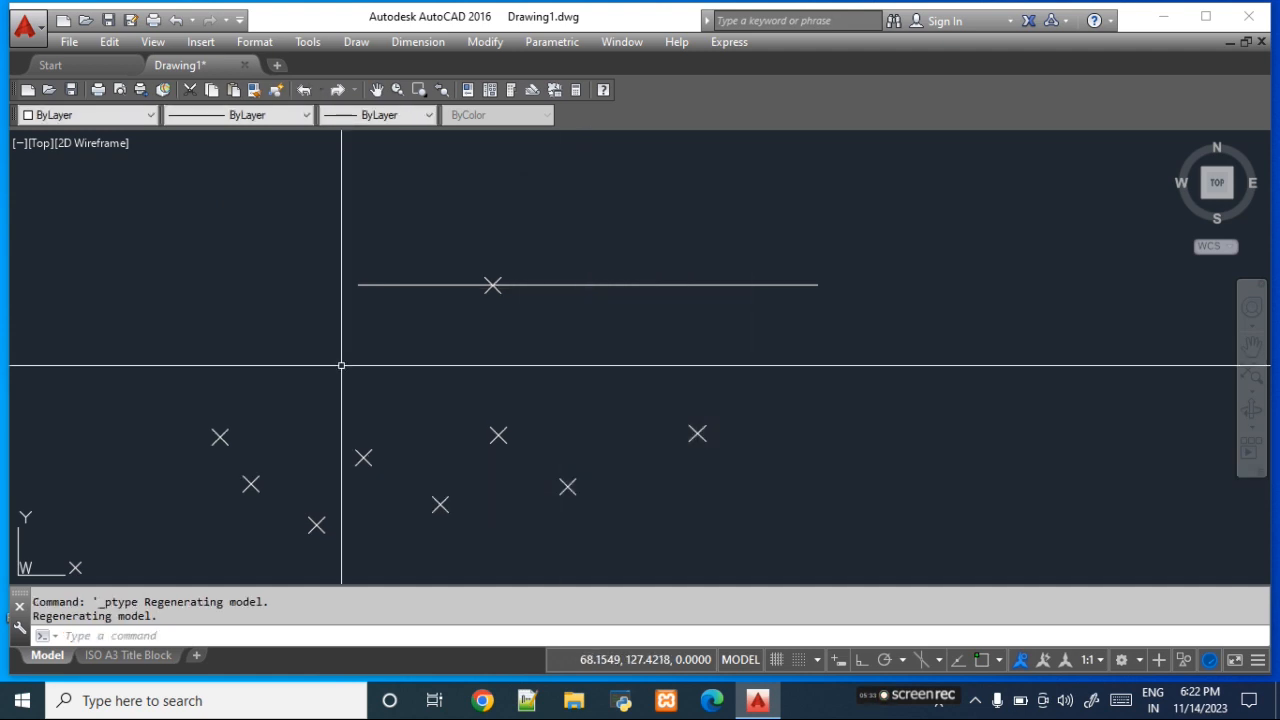
- Erase the eight scattered points and the point on the horizontal line, keeping the line itself
click(354, 320)
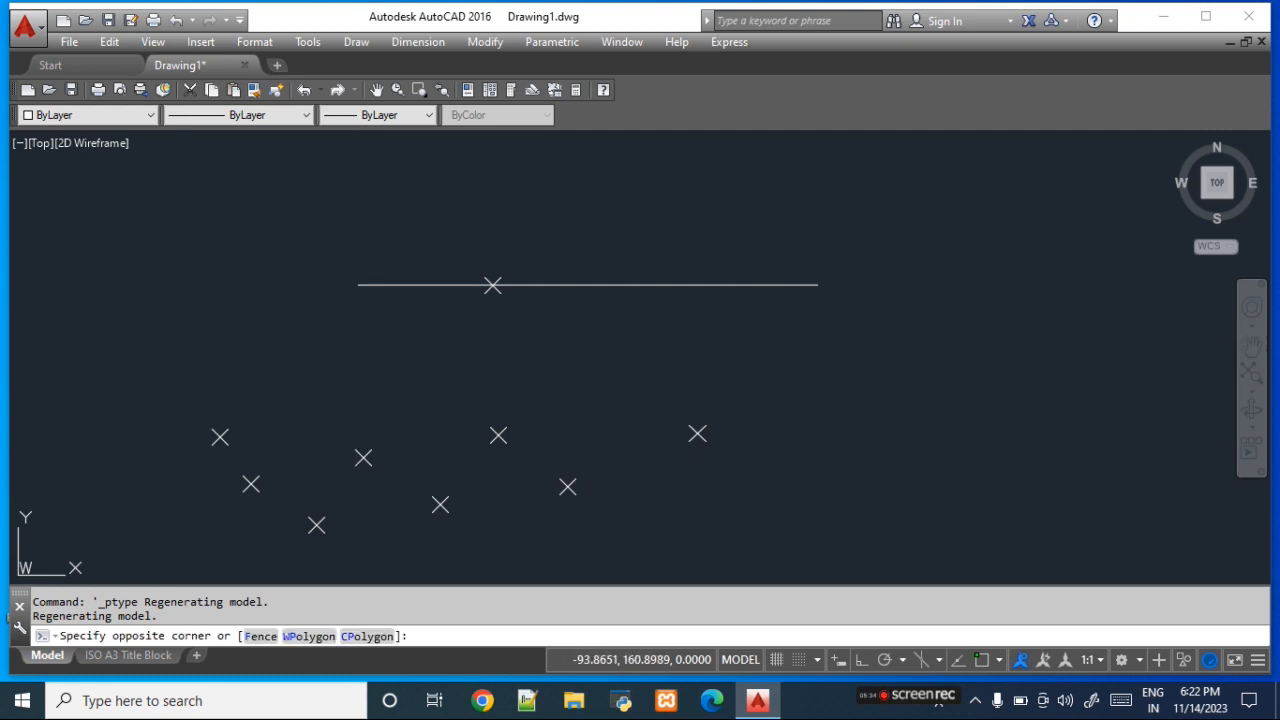
click(787, 550)
click(457, 229)
click(575, 317)
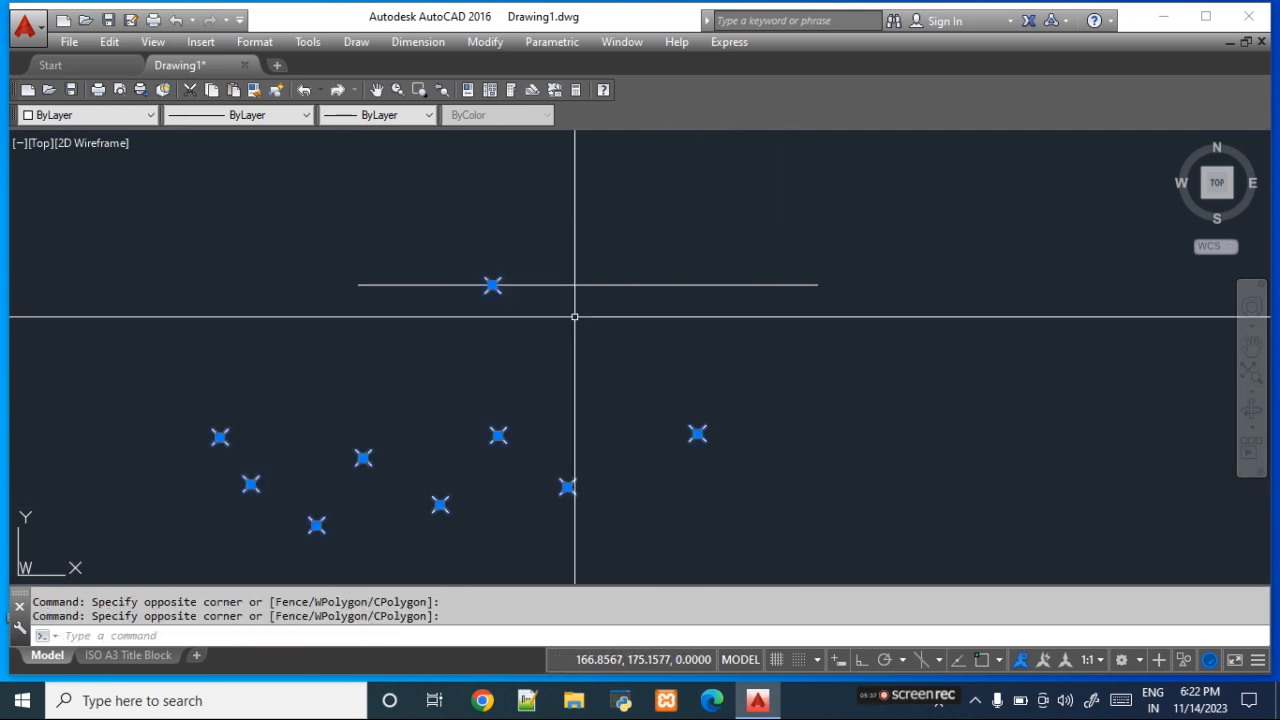
key(Delete)
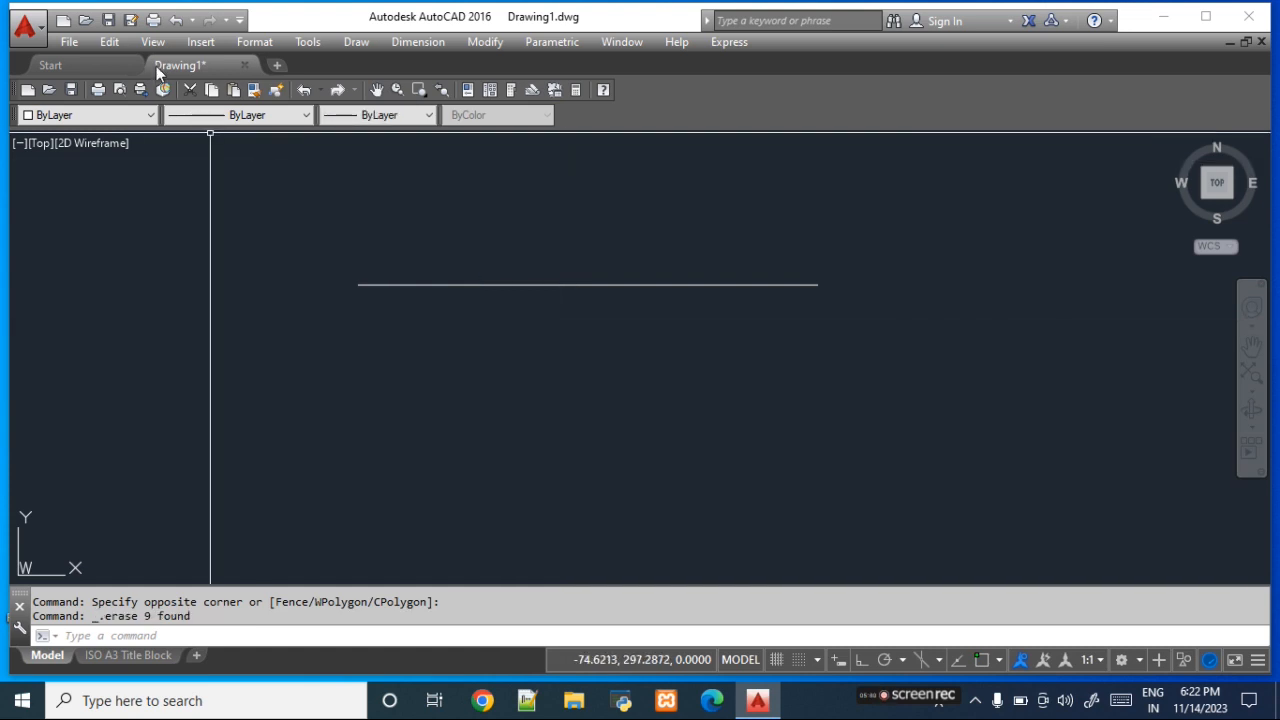
- Change the point style to the plain dot symbol
click(256, 44)
click(336, 335)
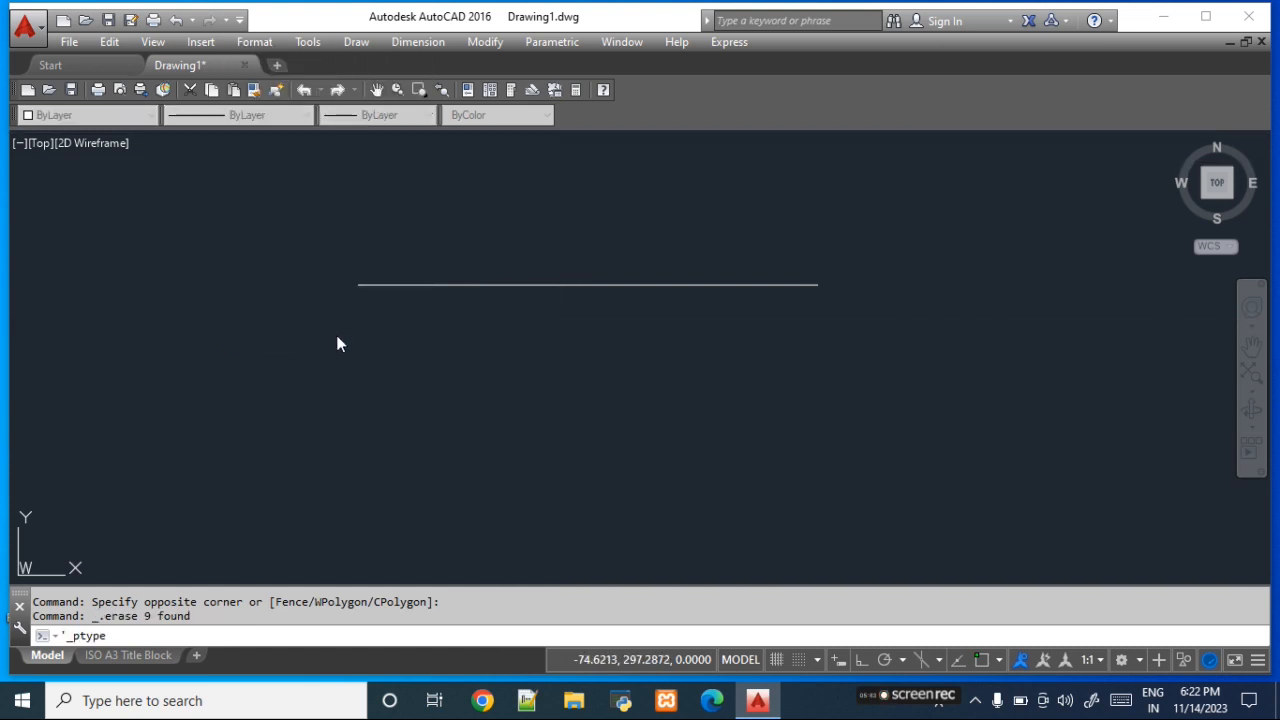
click(545, 228)
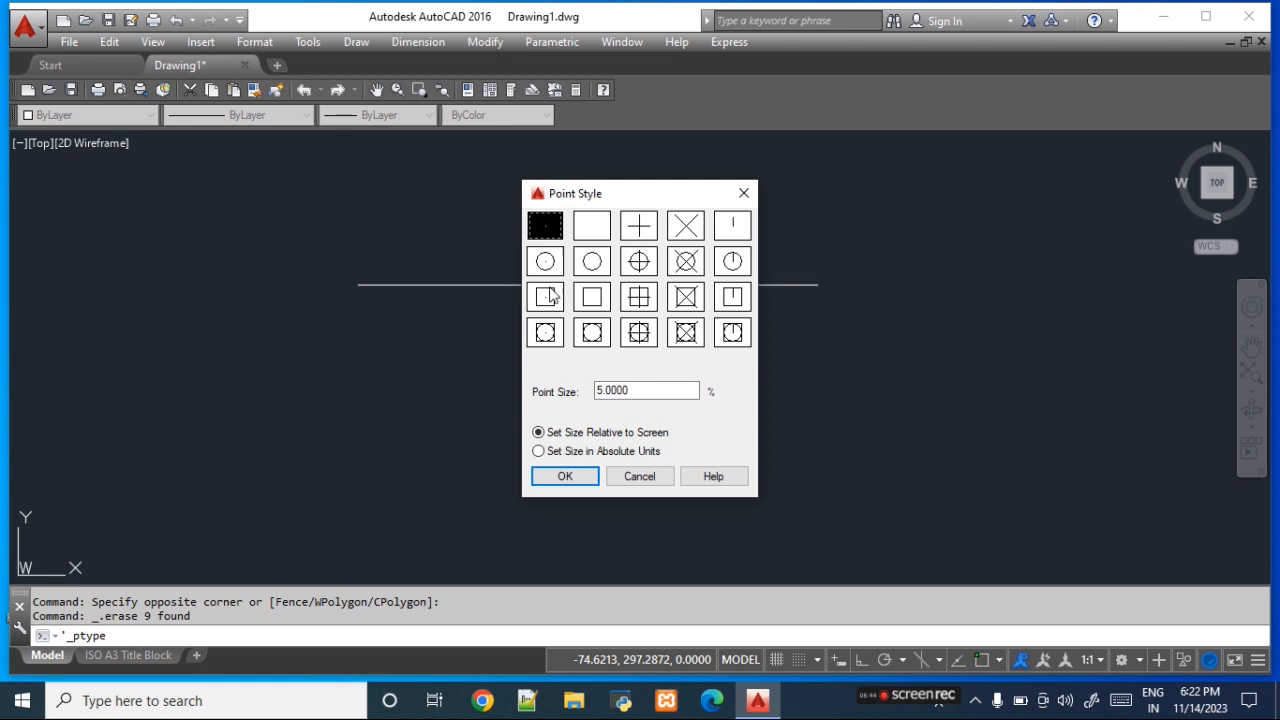
click(565, 476)
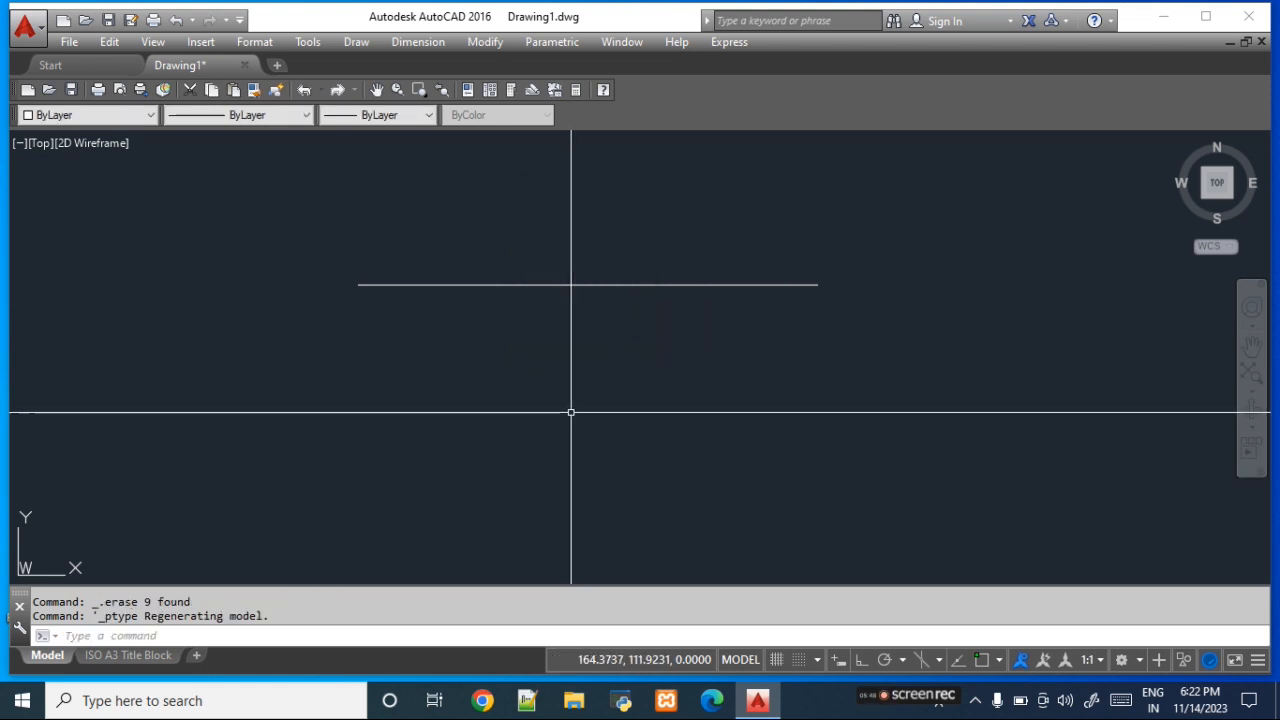
click(358, 42)
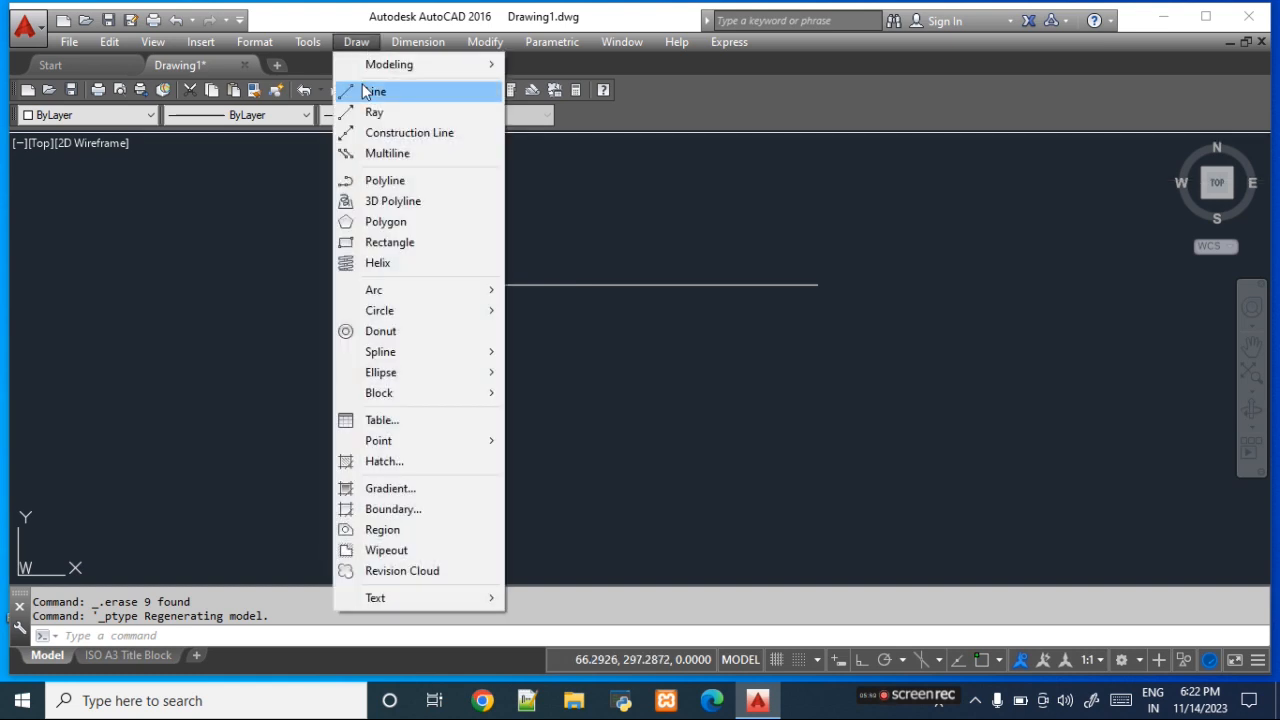
mouse_move(425, 442)
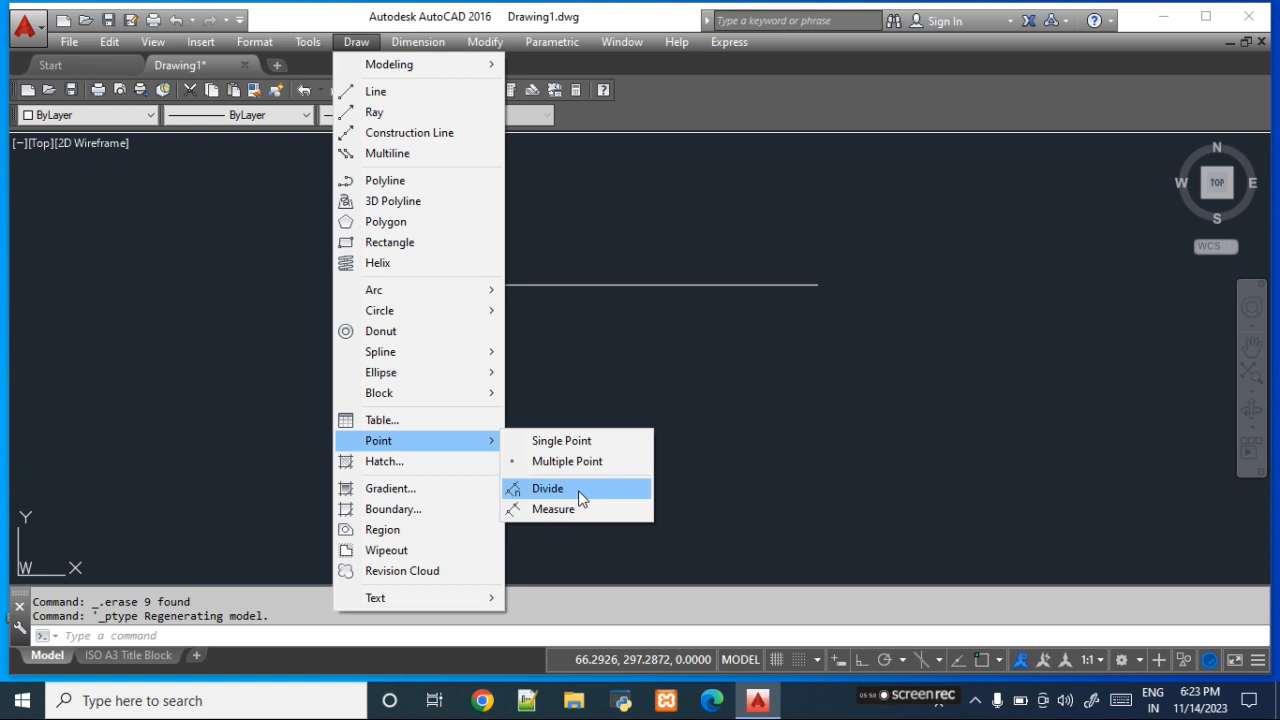
click(590, 390)
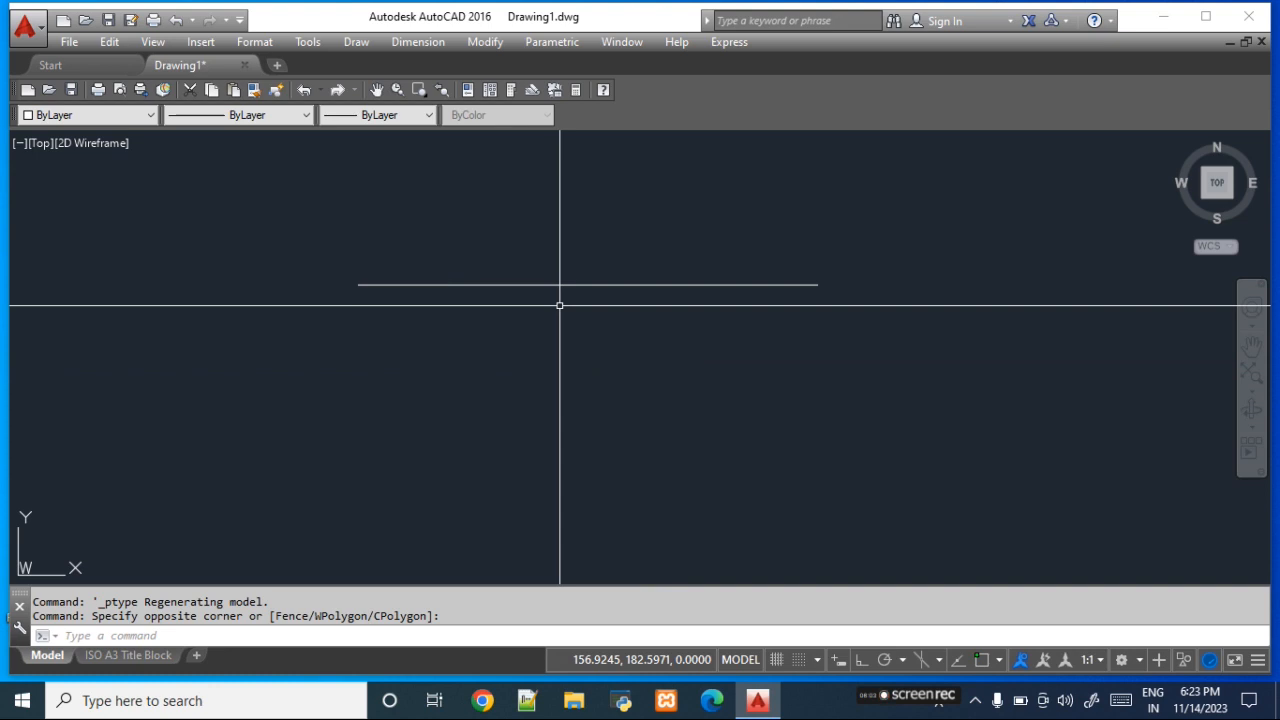
- Use Divide to split the horizontal line into 5 equal segments with points
click(349, 46)
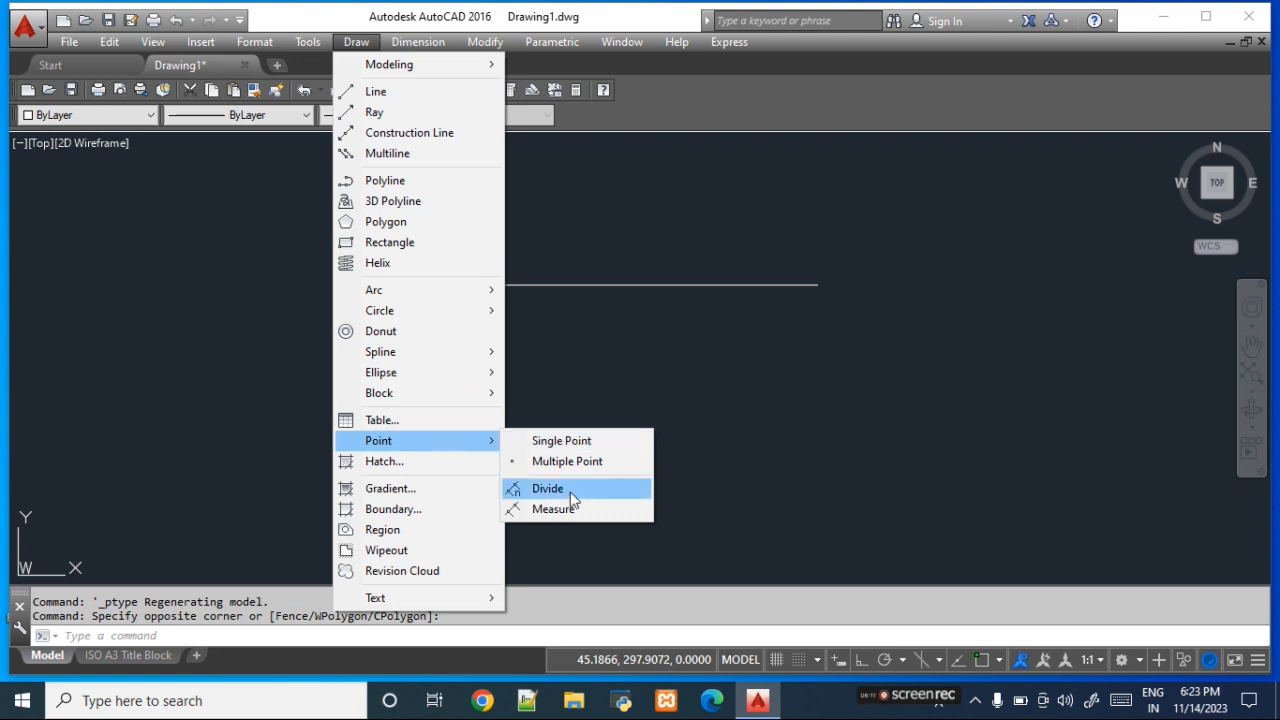
click(587, 488)
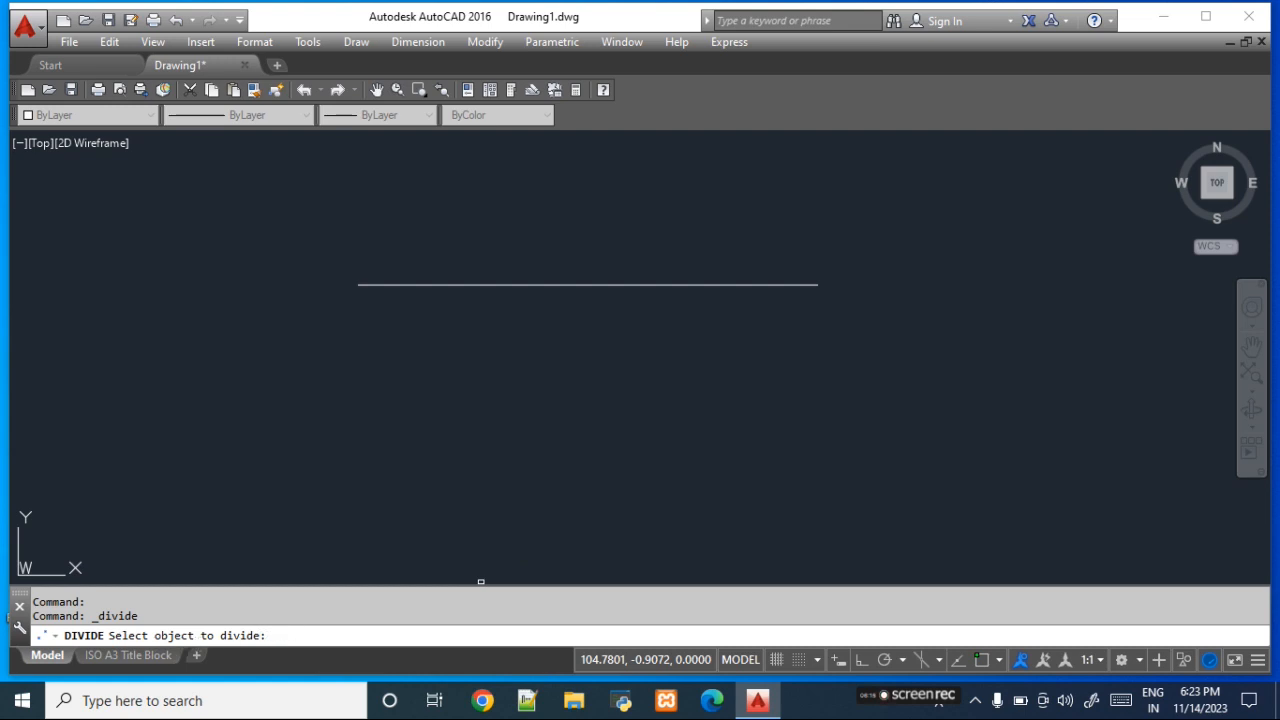
click(409, 285)
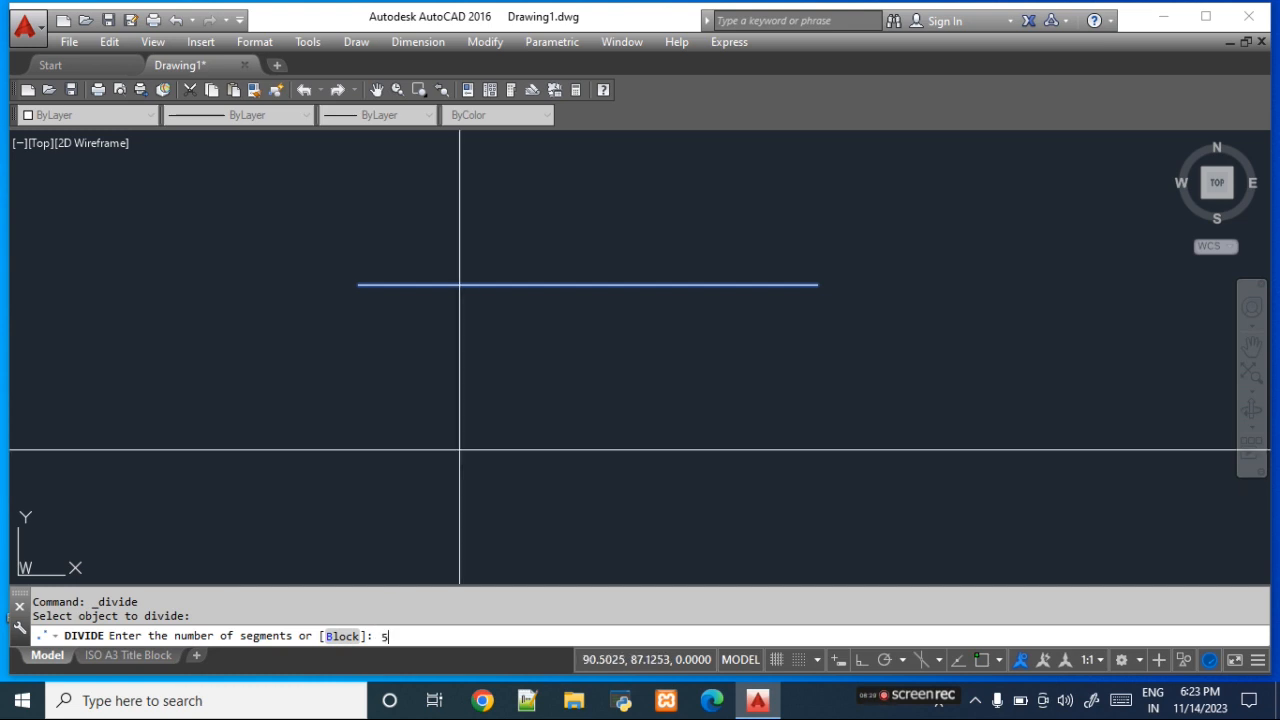
key(Return)
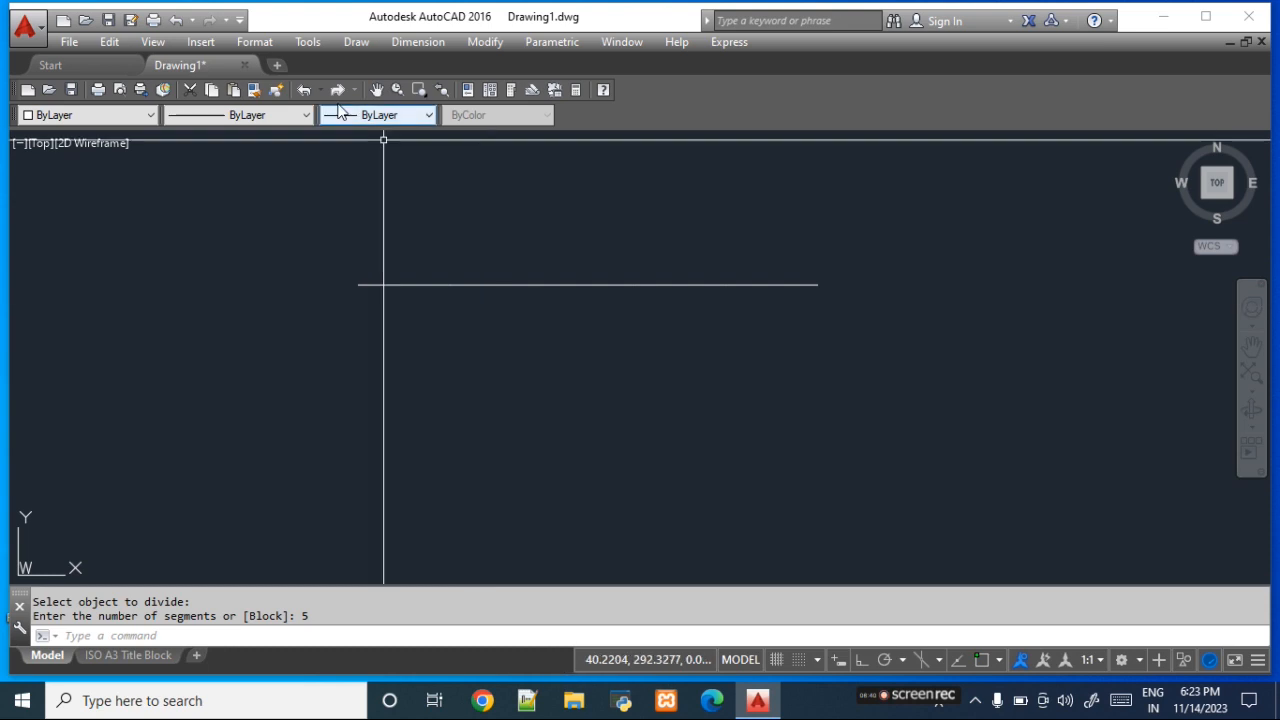
- Set the point style to the plain X symbol so the division points on the line can be seen
click(256, 42)
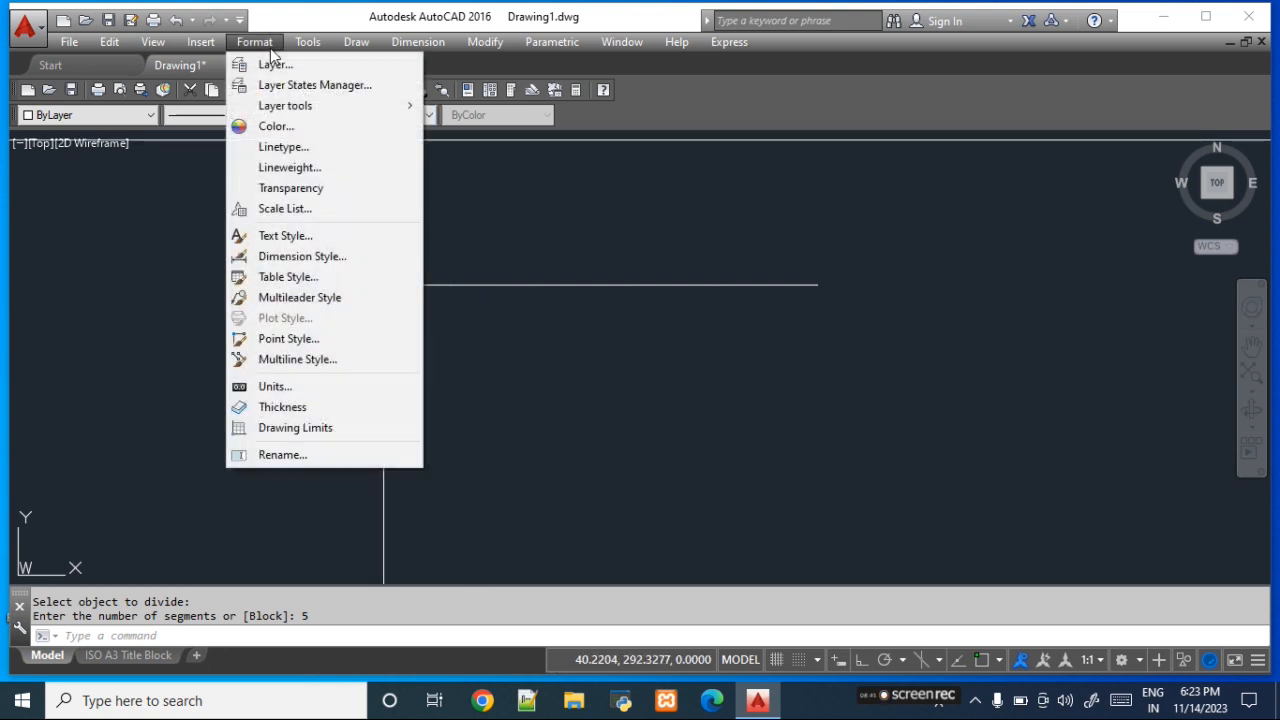
click(312, 340)
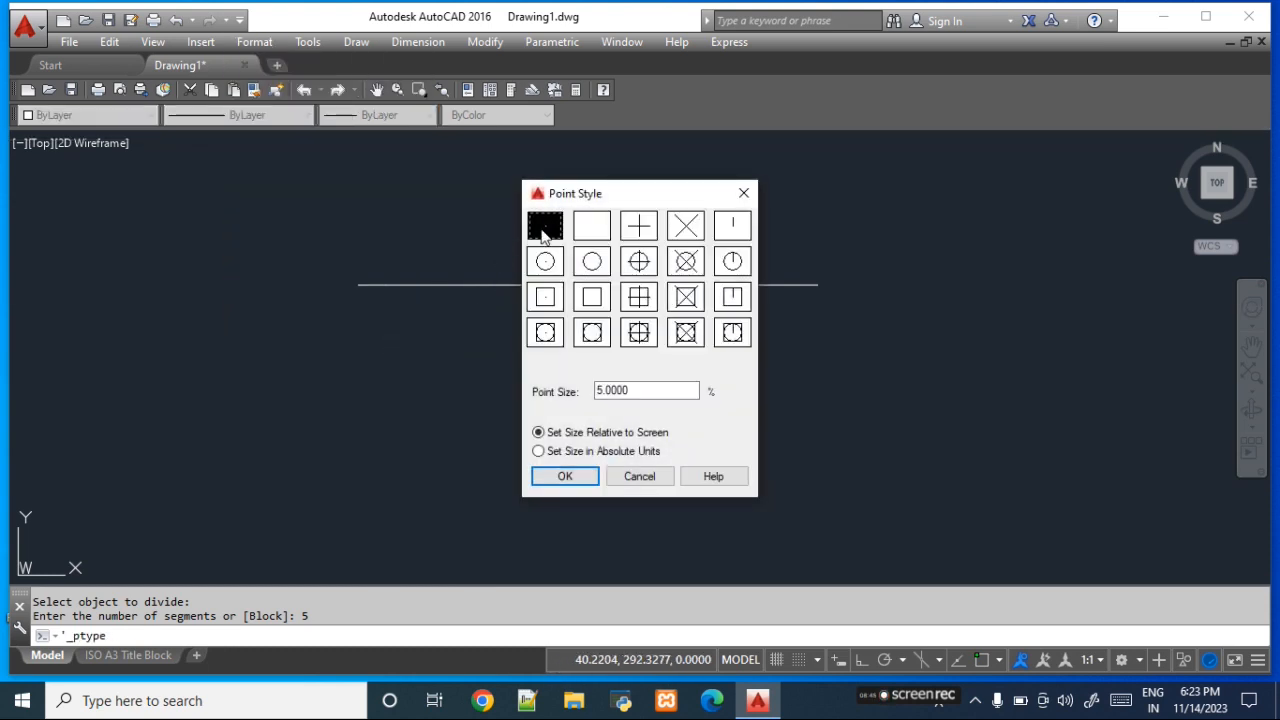
click(689, 232)
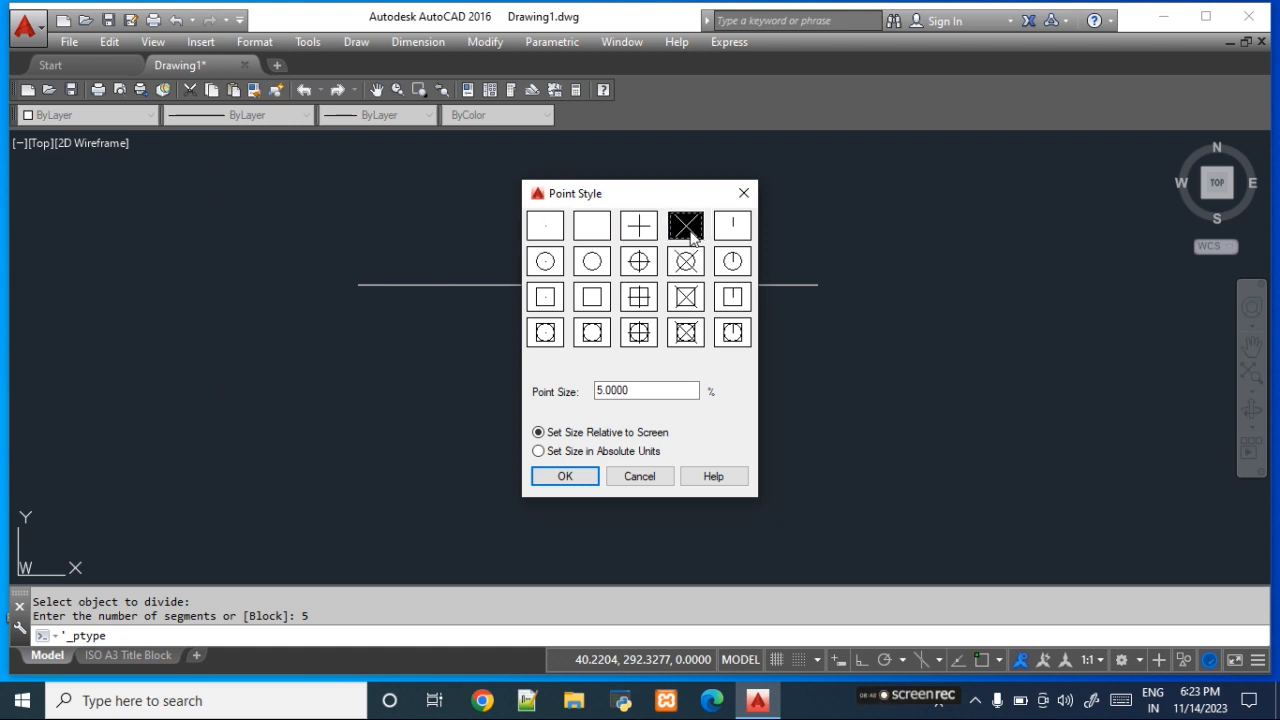
click(565, 476)
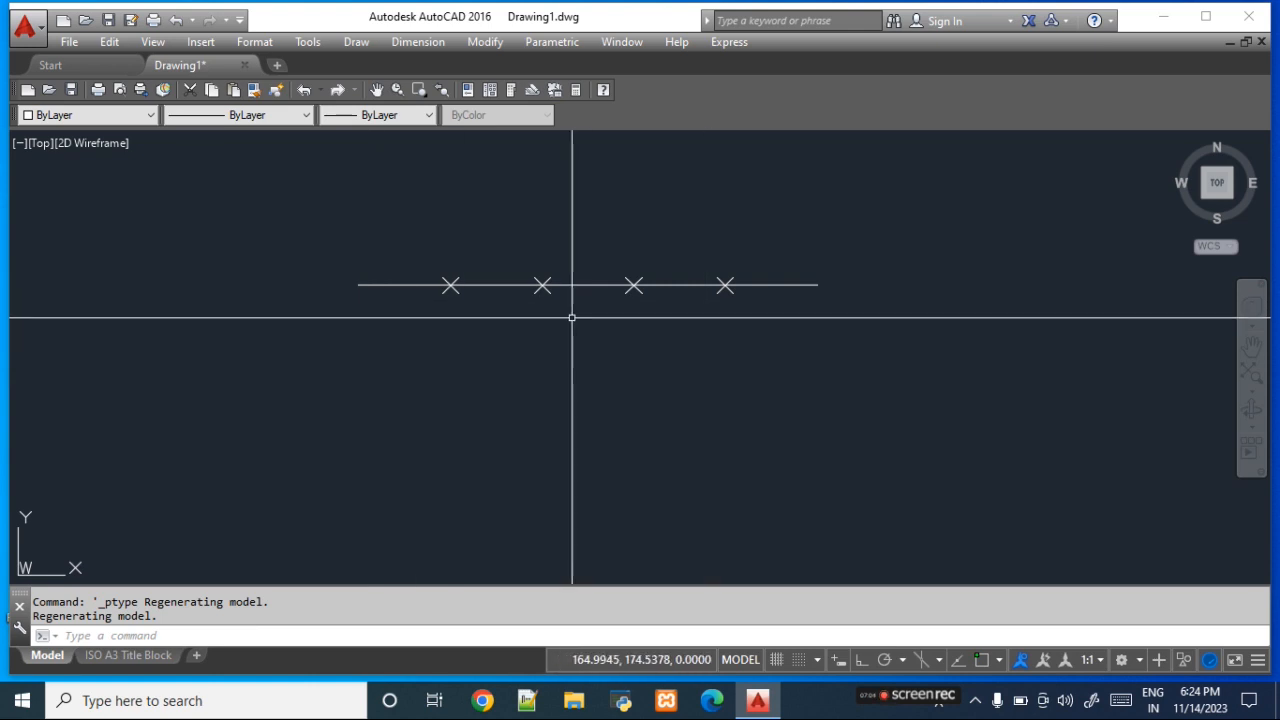
- Draw a center-radius circle just below the horizontal line, centered under its third division point
mouse_move(394, 287)
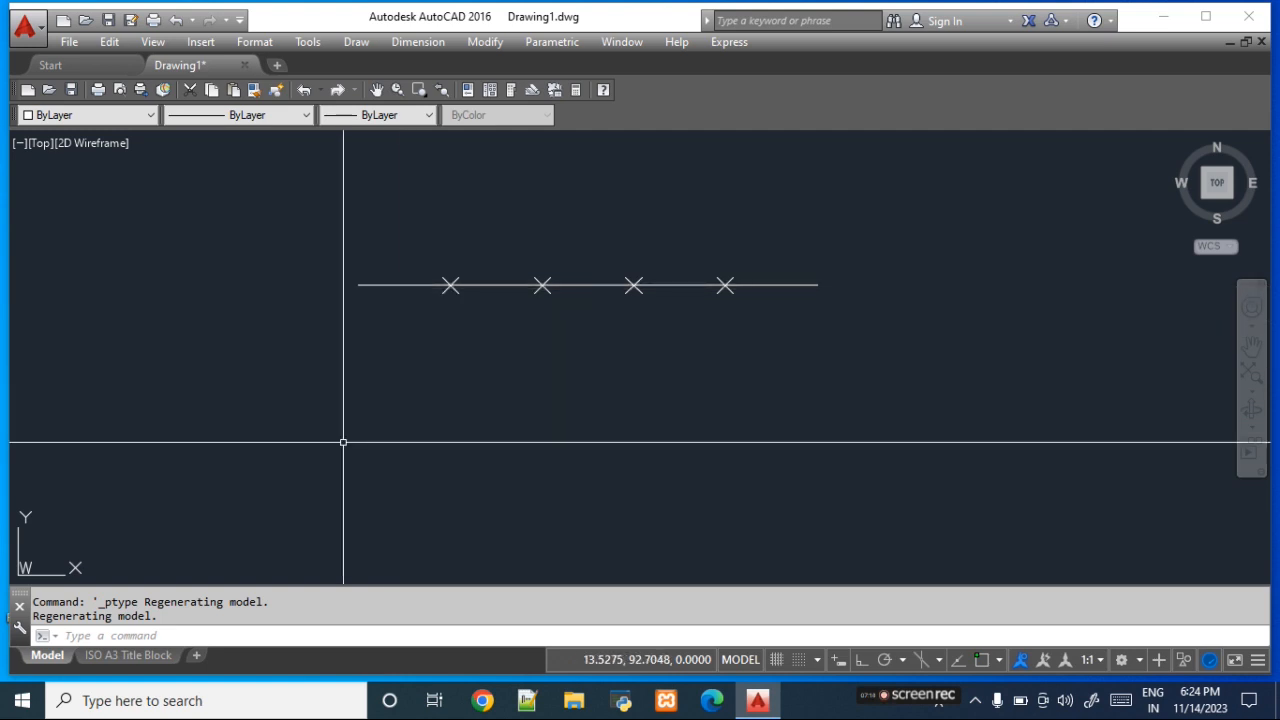
click(356, 48)
mouse_move(410, 316)
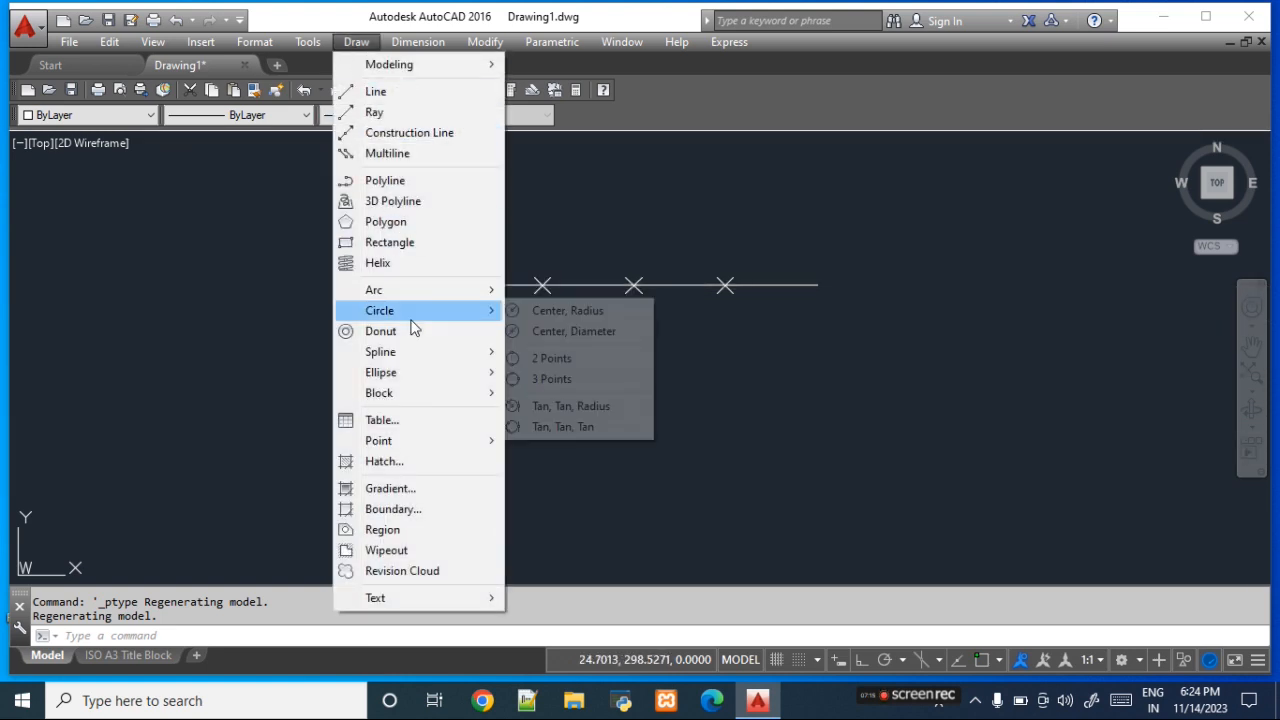
click(575, 318)
click(634, 438)
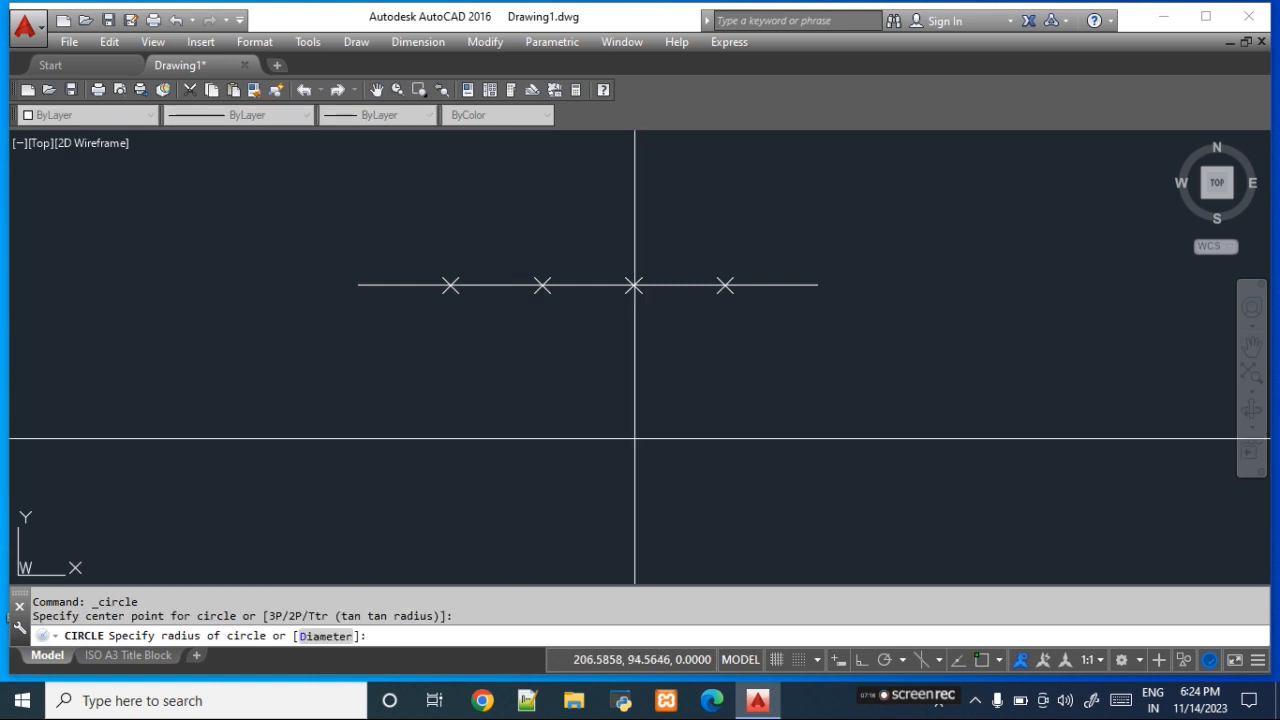
click(743, 513)
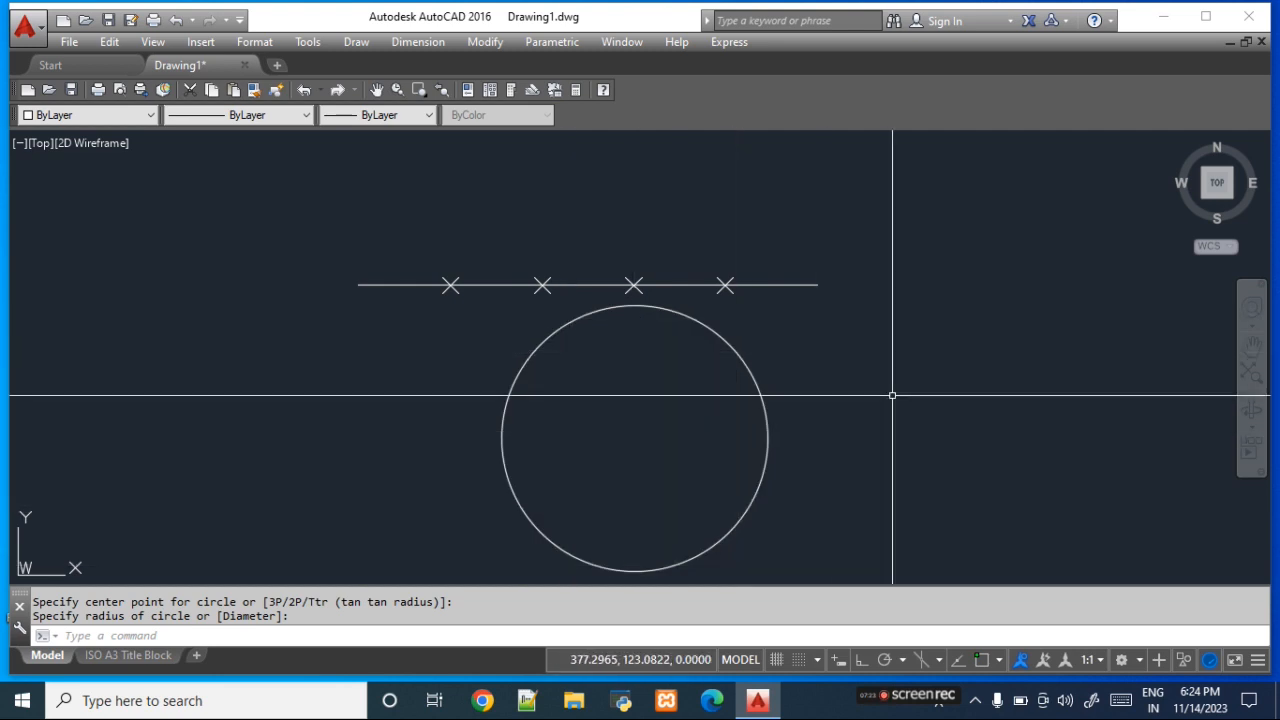
- Use the DIV command to divide the circle into 12 equal segments with points
text(div)
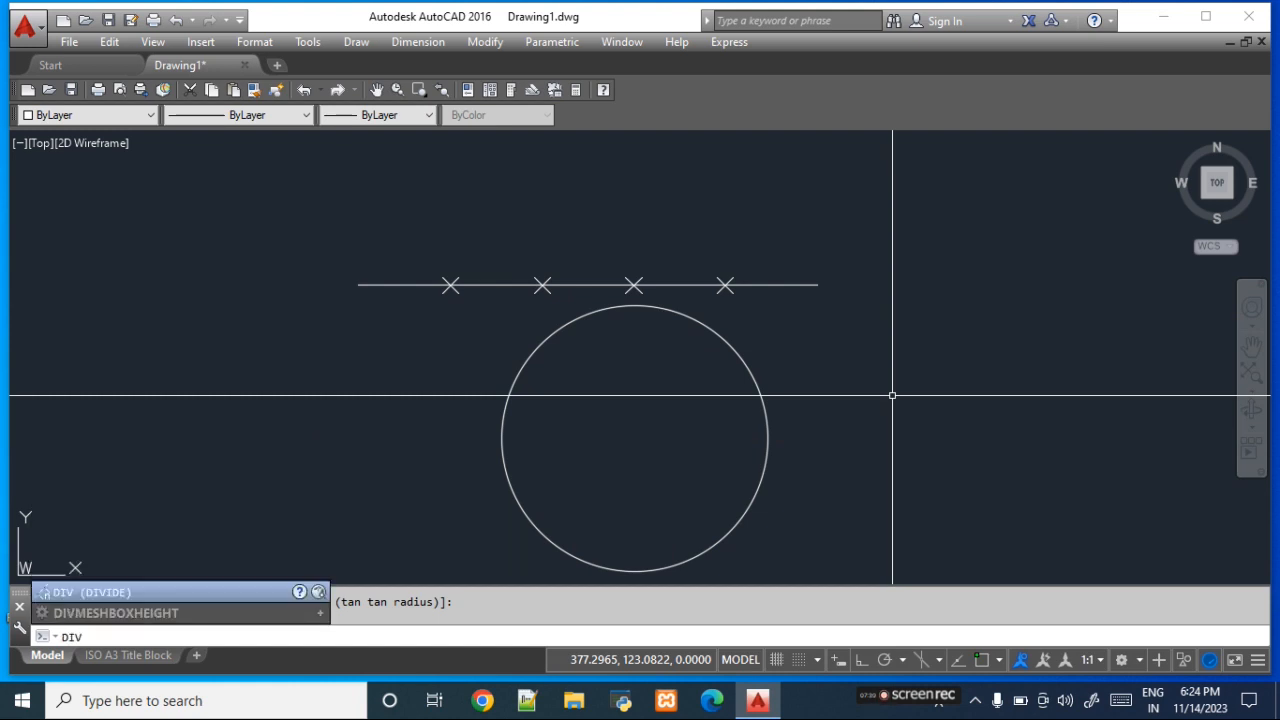
key(Return)
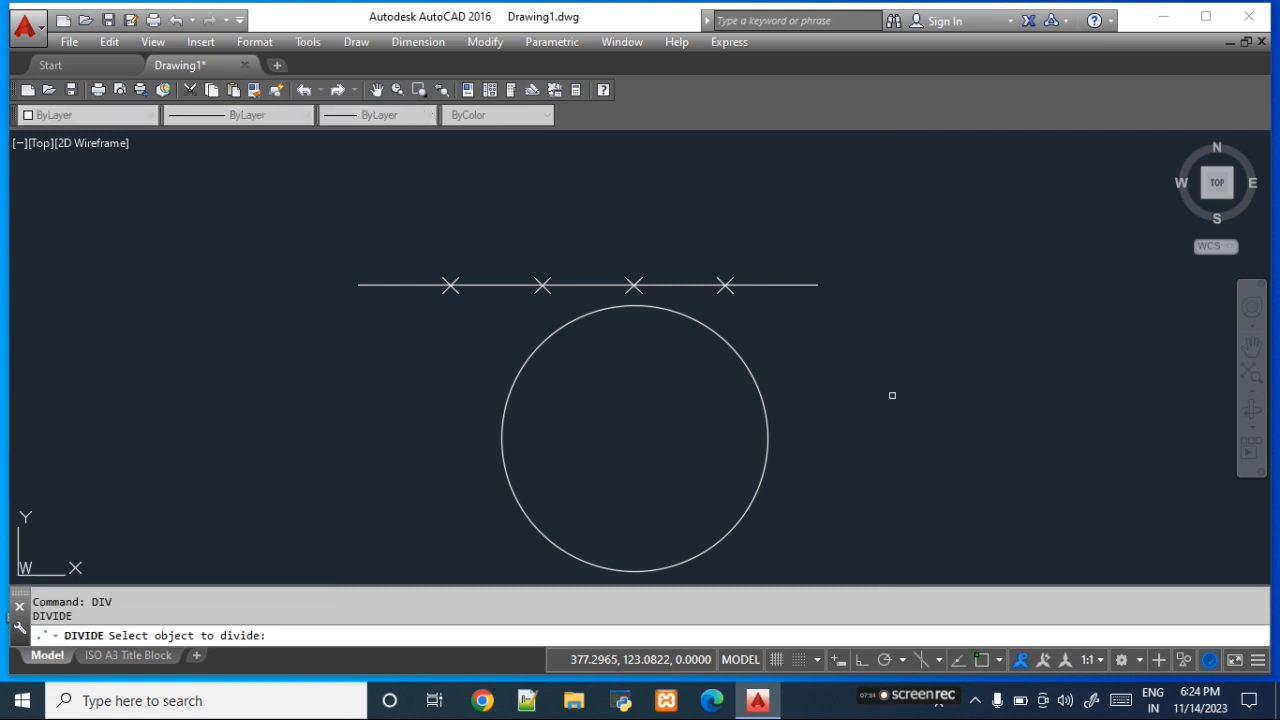
click(753, 499)
text(12)
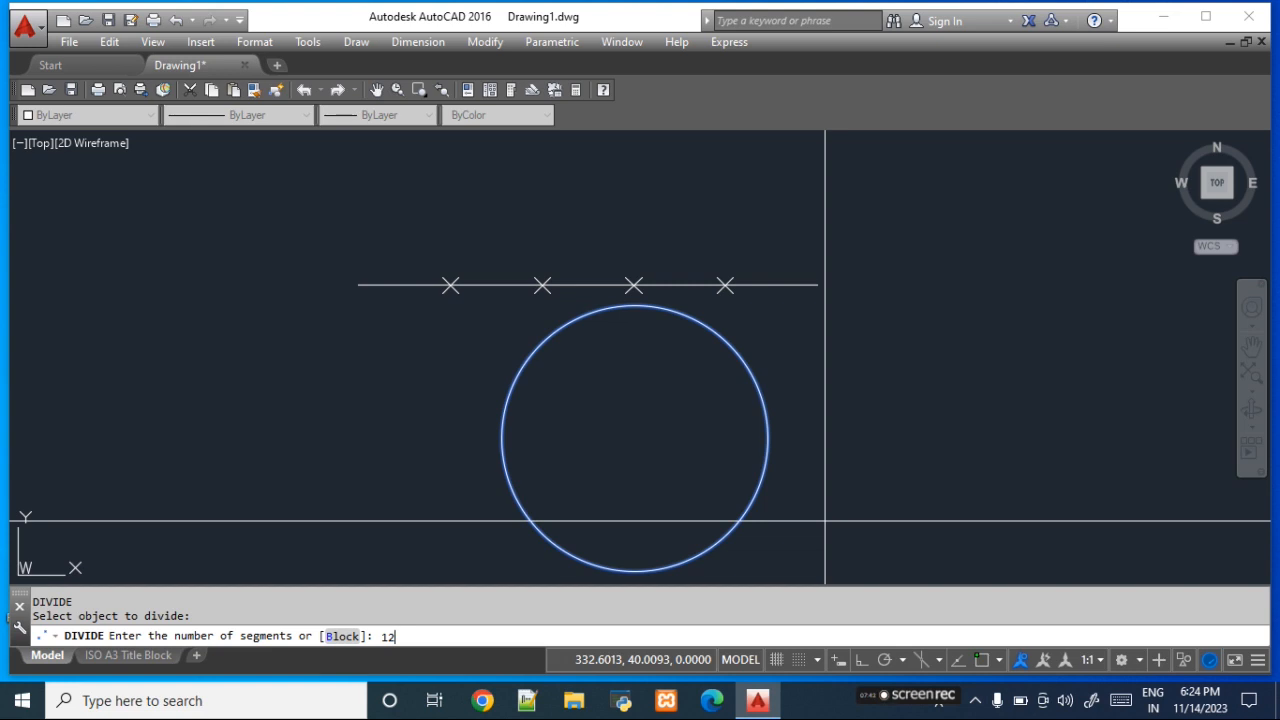
key(Return)
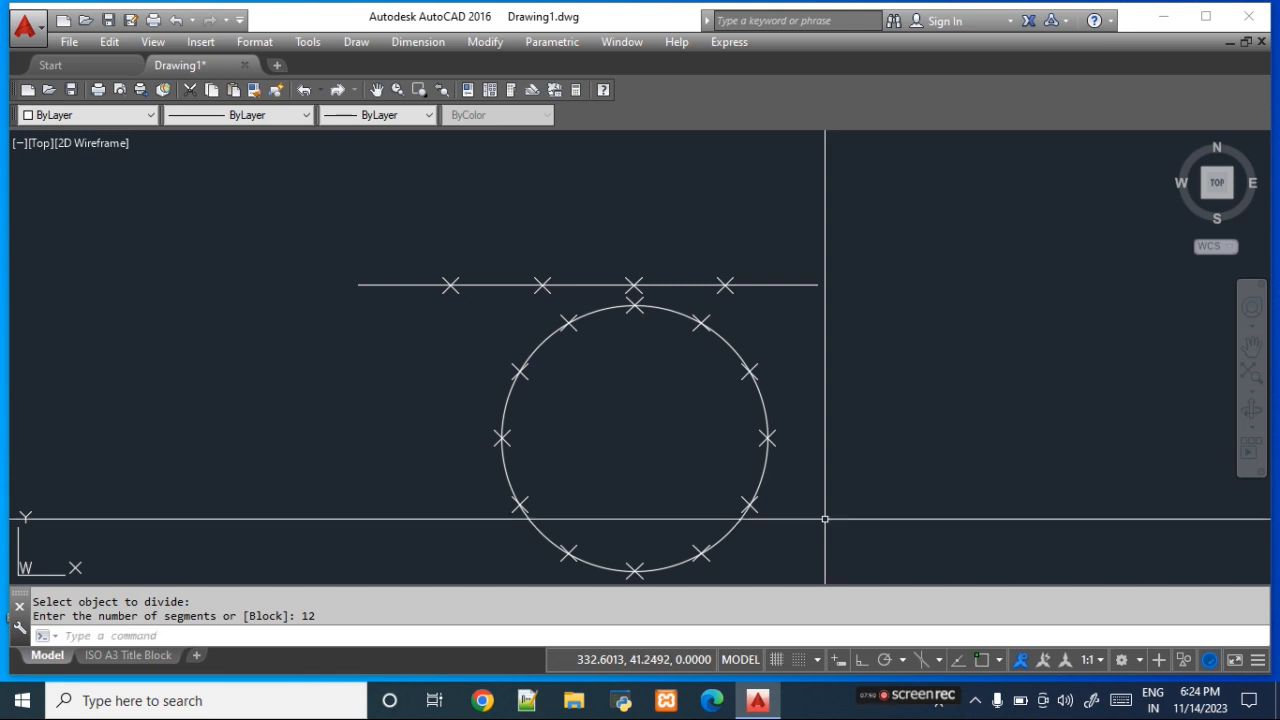
- Delete the circle and all division points, keeping only the horizontal line
click(907, 578)
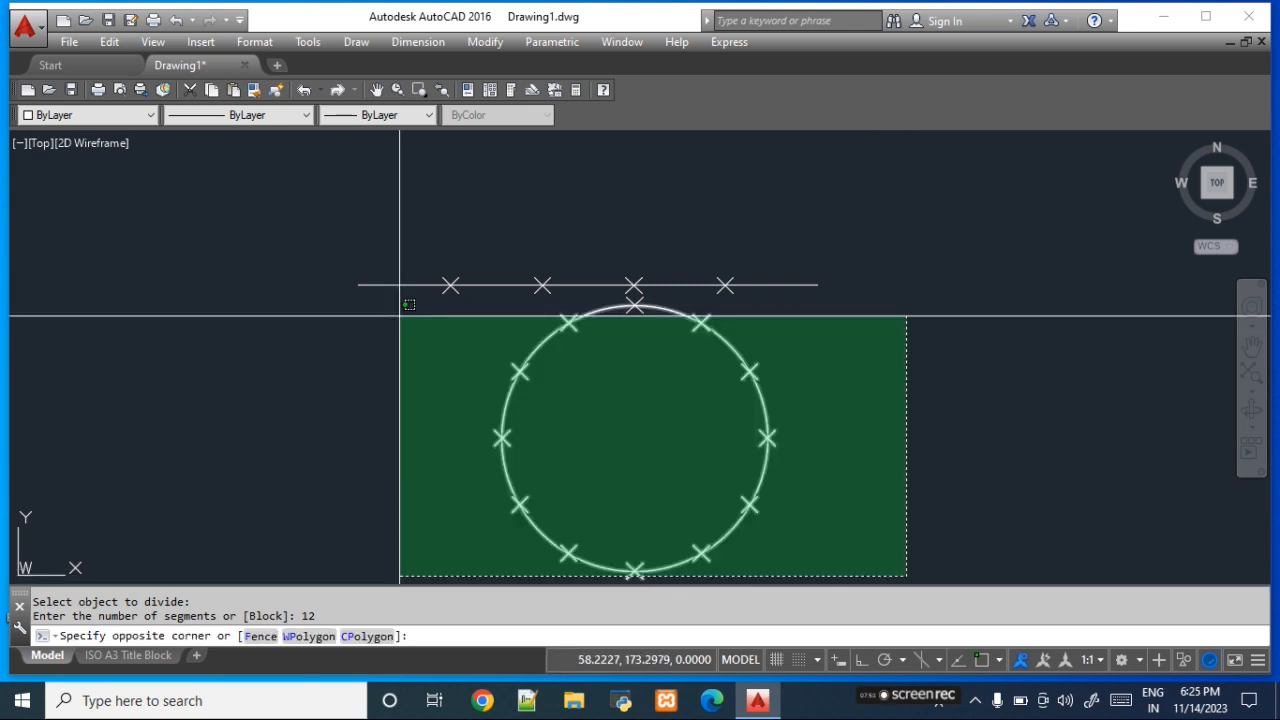
click(313, 288)
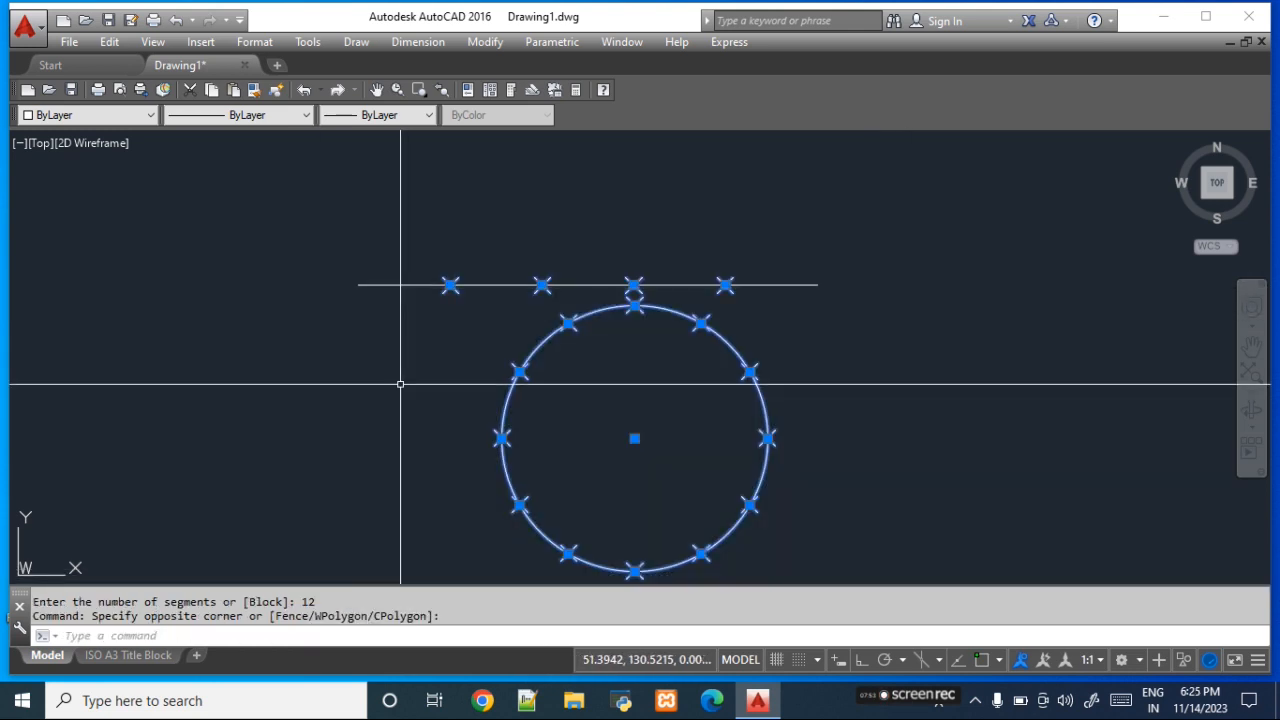
key(Delete)
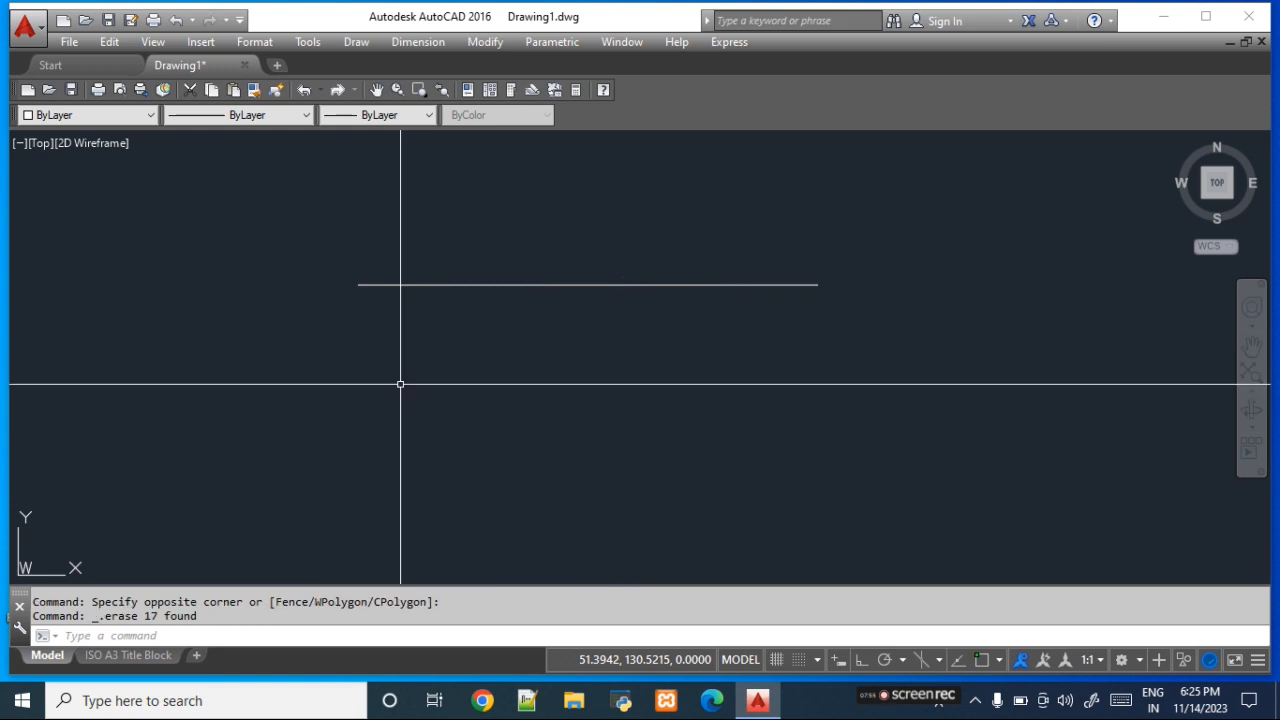
- Use Measure to place points every 50 units along the horizontal line, starting from its left end
click(375, 43)
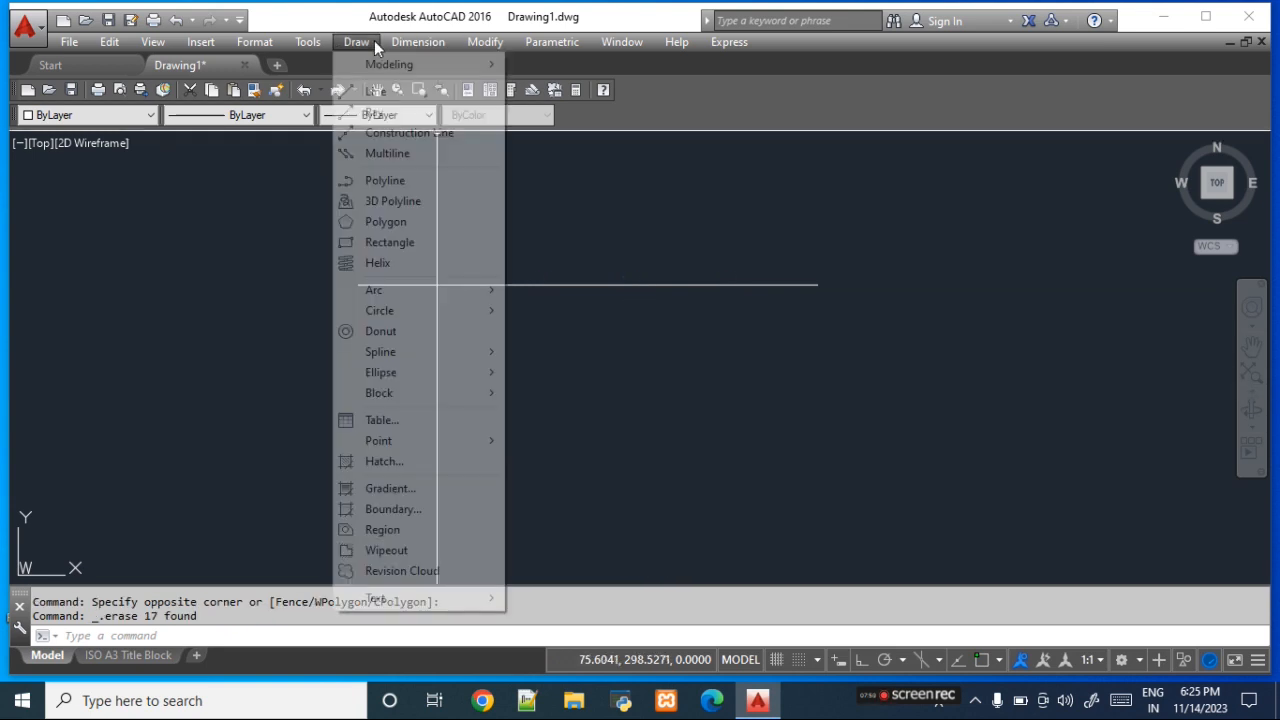
mouse_move(488, 442)
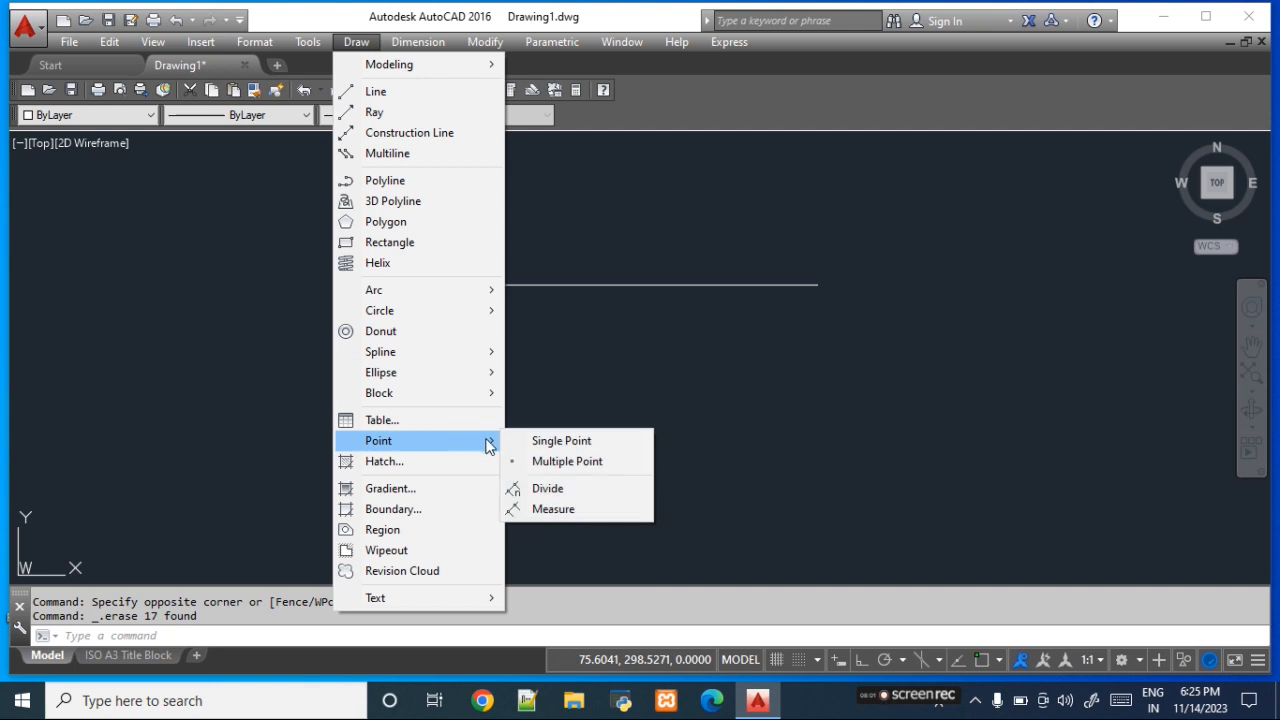
click(580, 509)
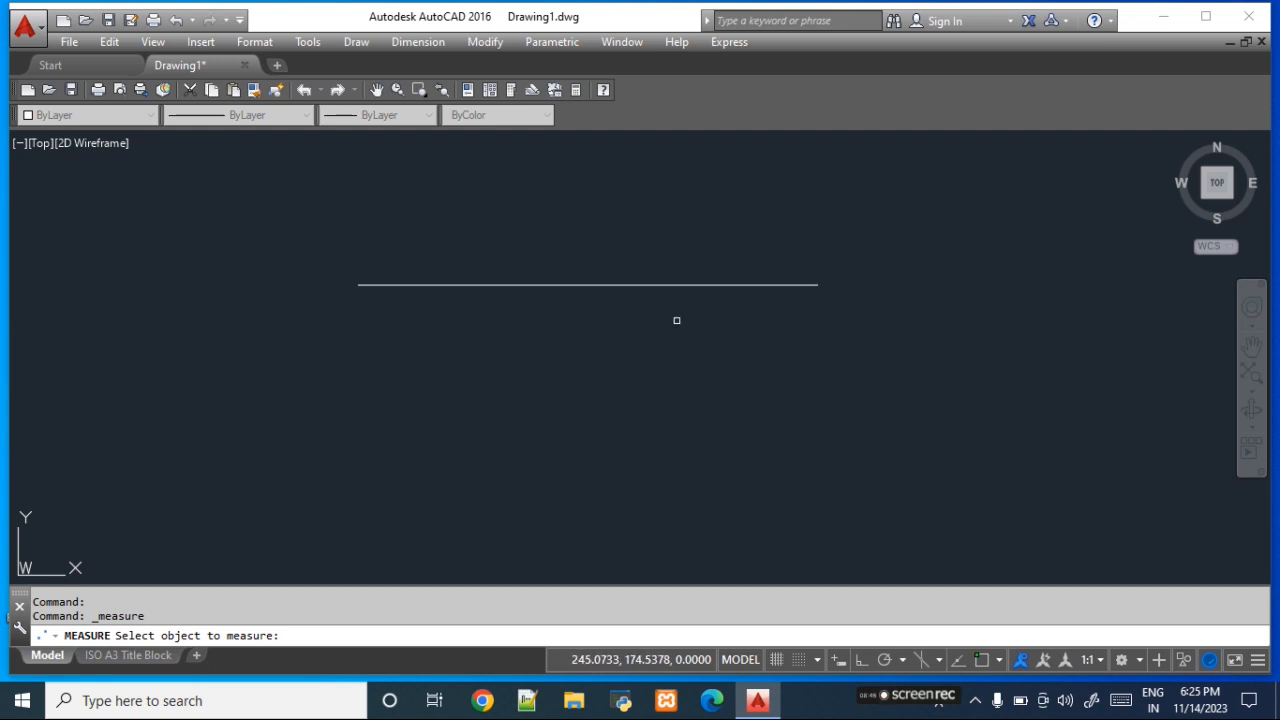
click(442, 285)
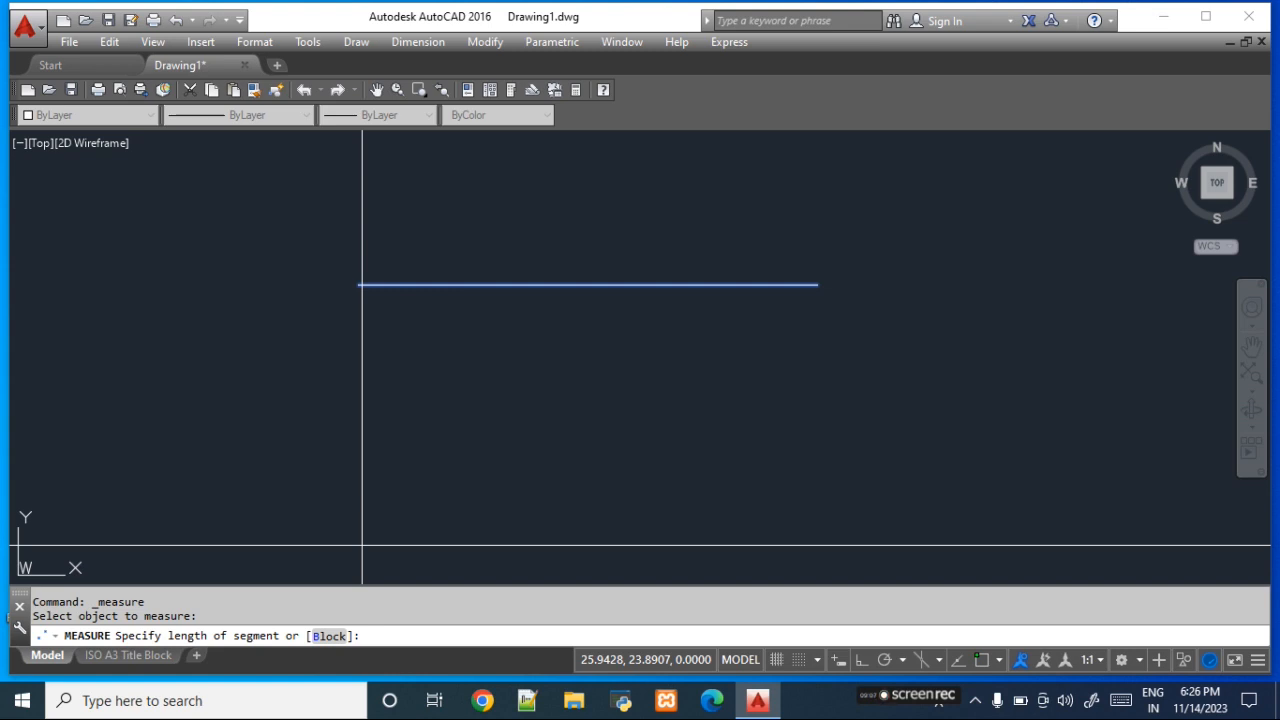
text(50)
key(Return)
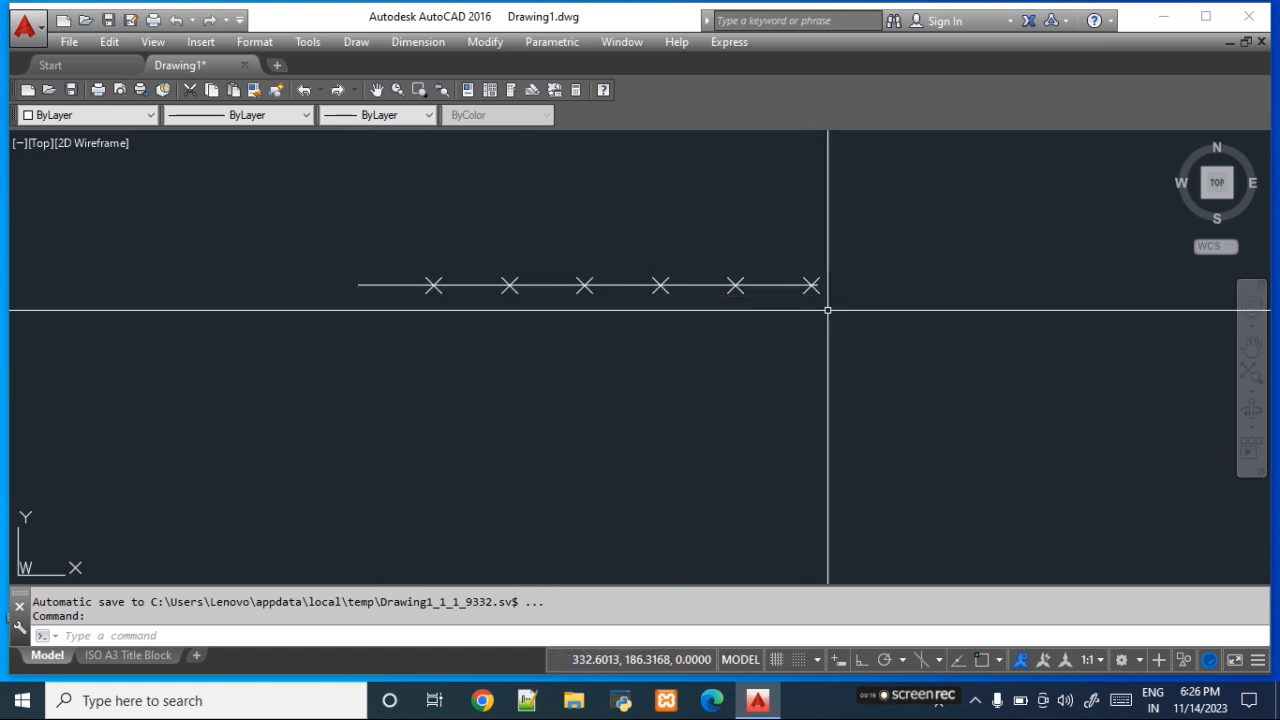
- Delete all the measured points from the line while keeping the line itself
click(410, 208)
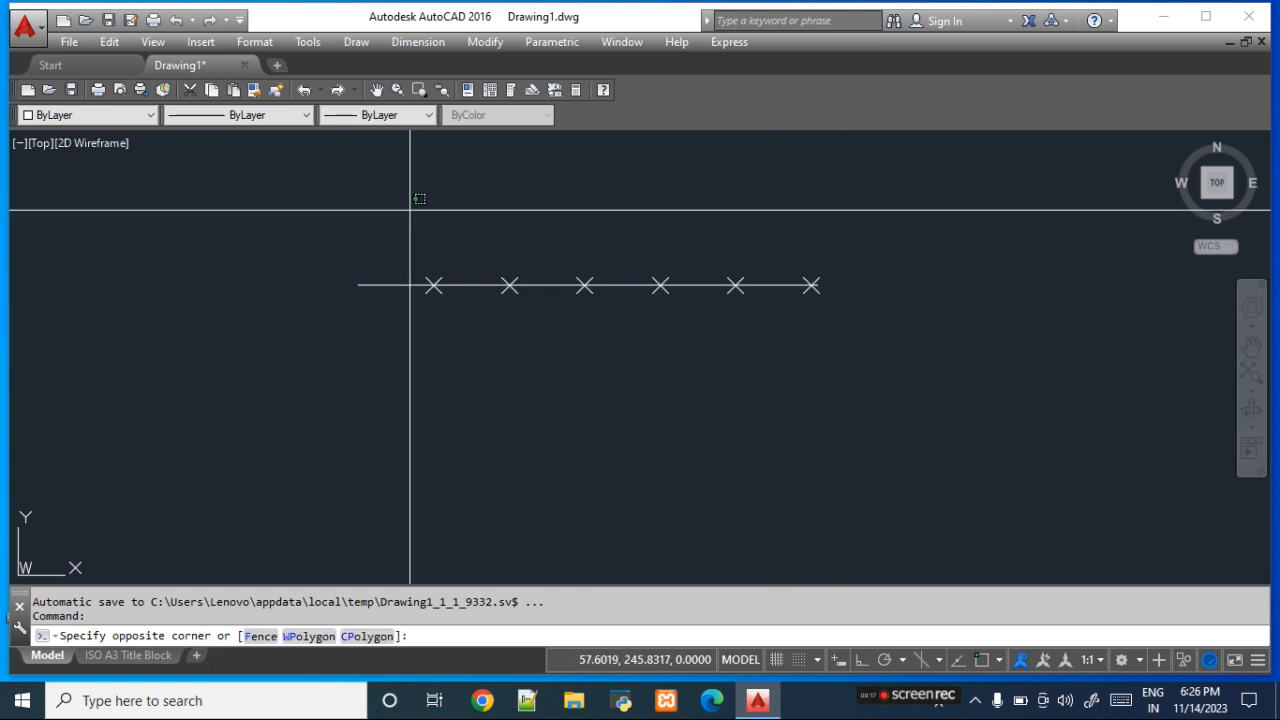
click(900, 382)
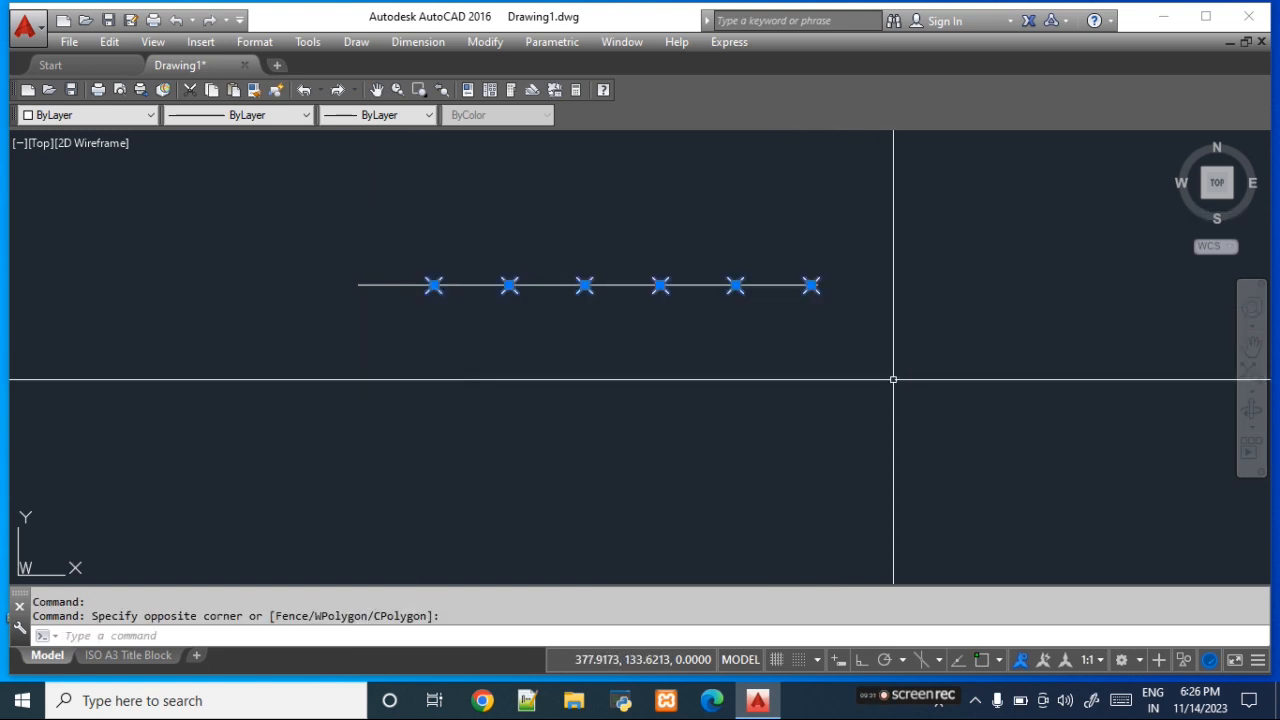
key(Delete)
- Use the ME command to place points every 50 units along the line, measured from its right end
text(ME)
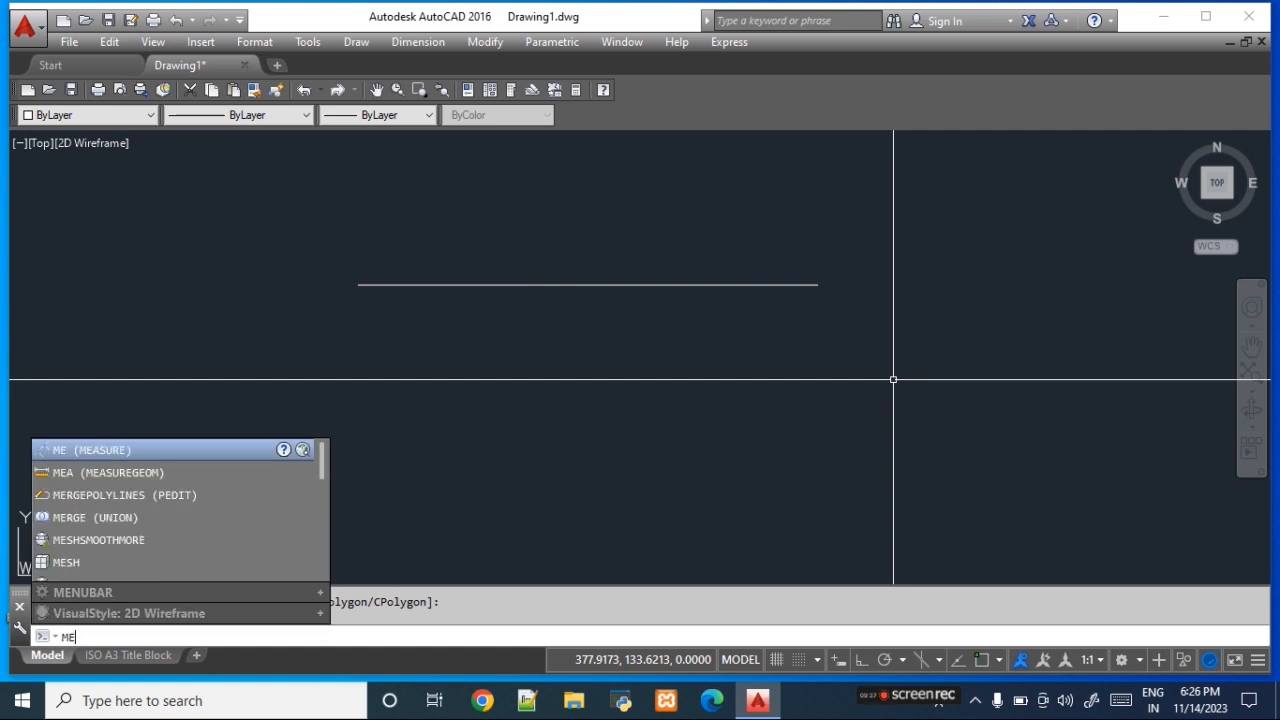
key(Return)
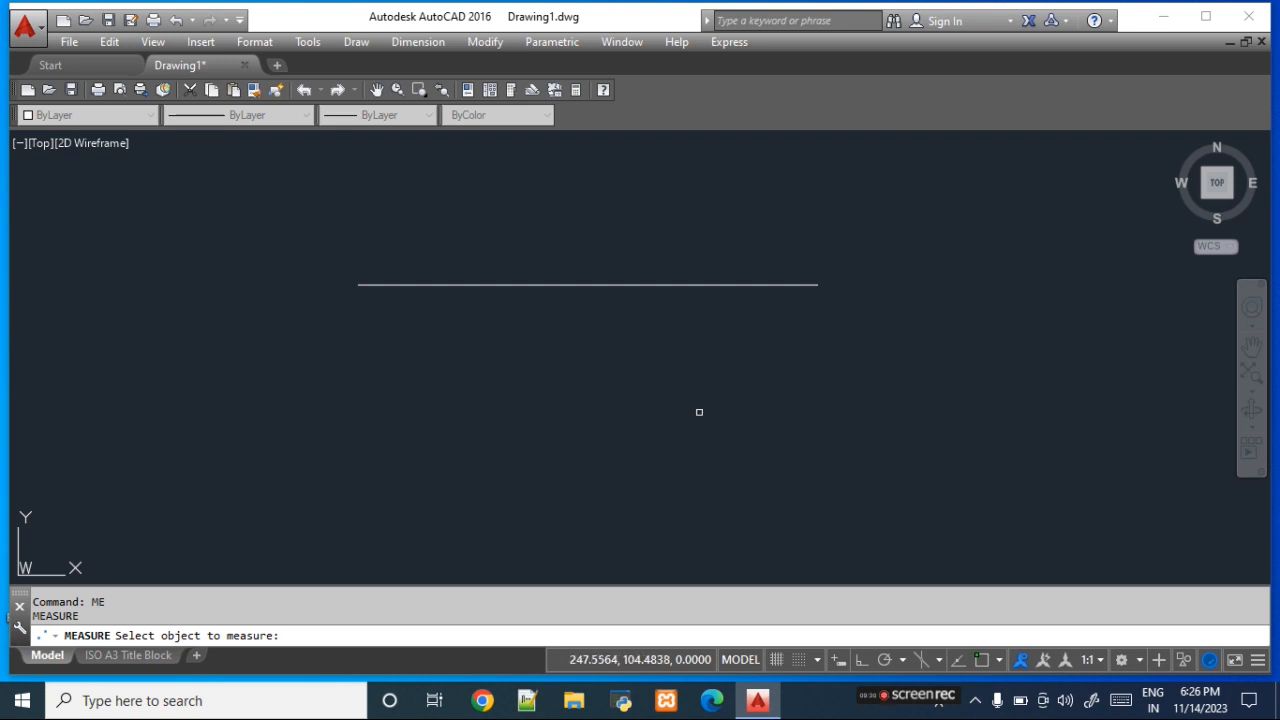
click(739, 286)
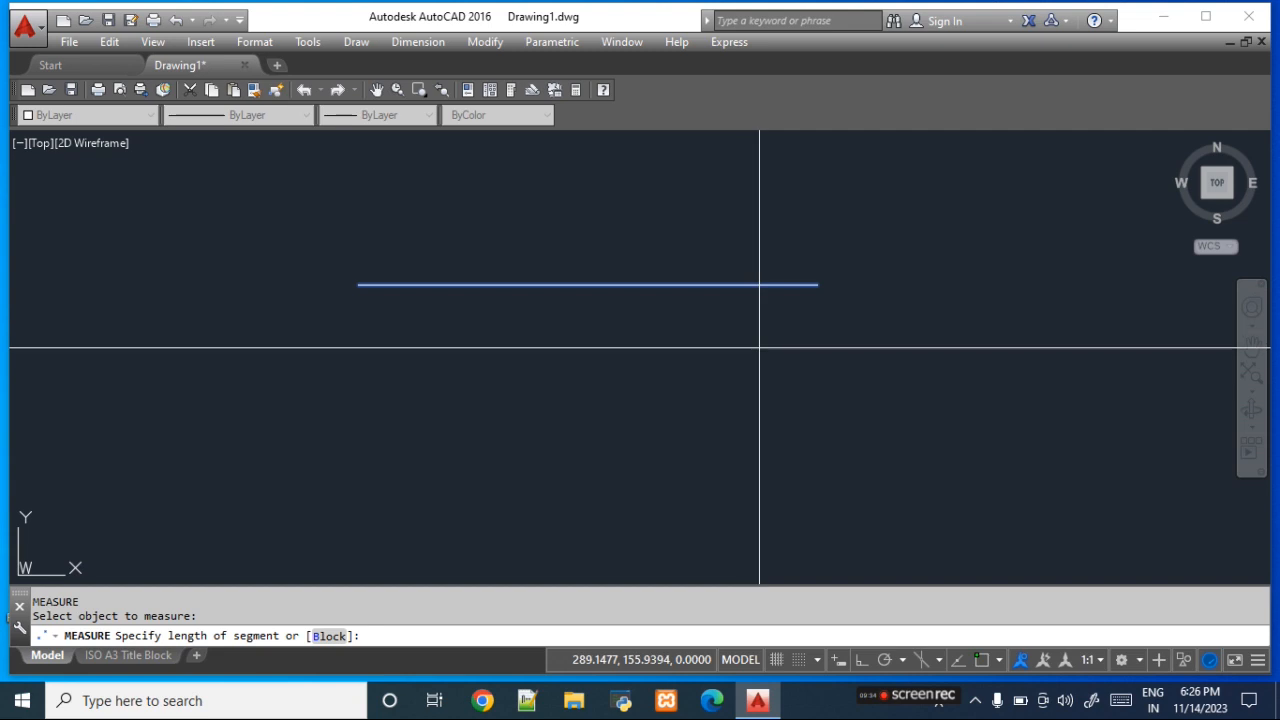
text(5)
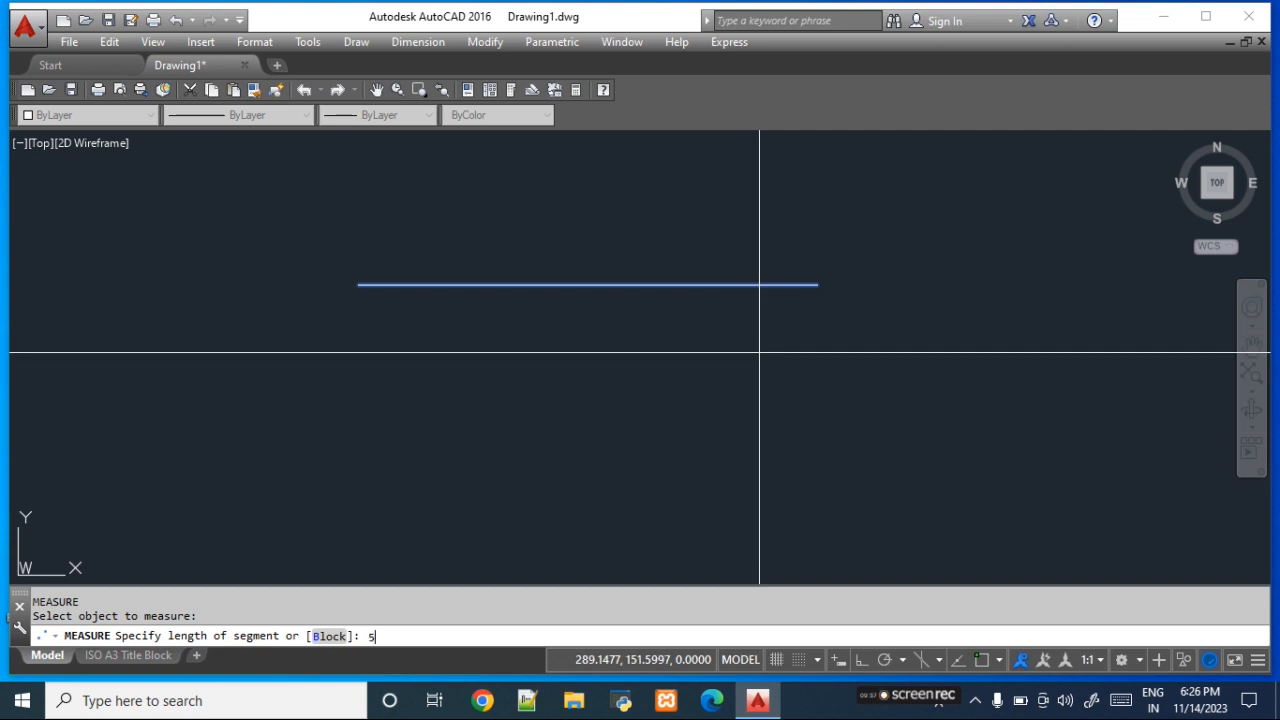
text(0)
key(Return)
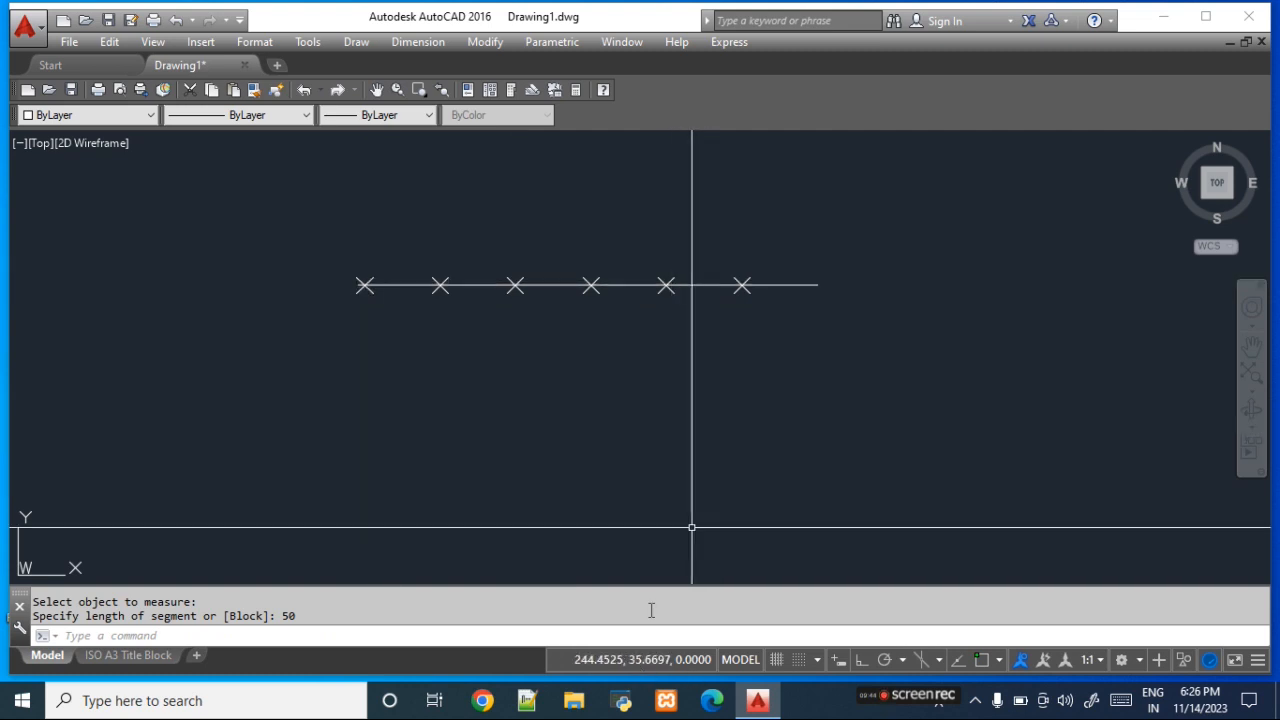
- Delete the line together with its points and zoom to the whole drawing
click(309, 213)
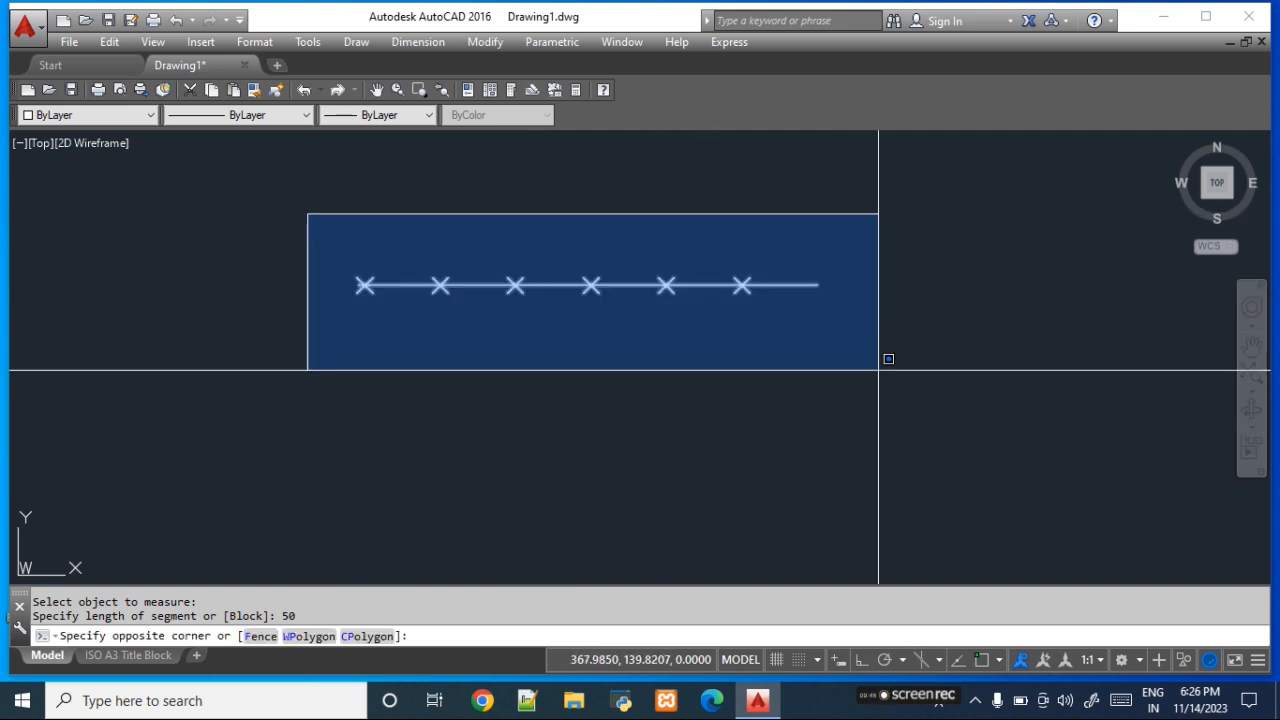
click(878, 370)
key(Delete)
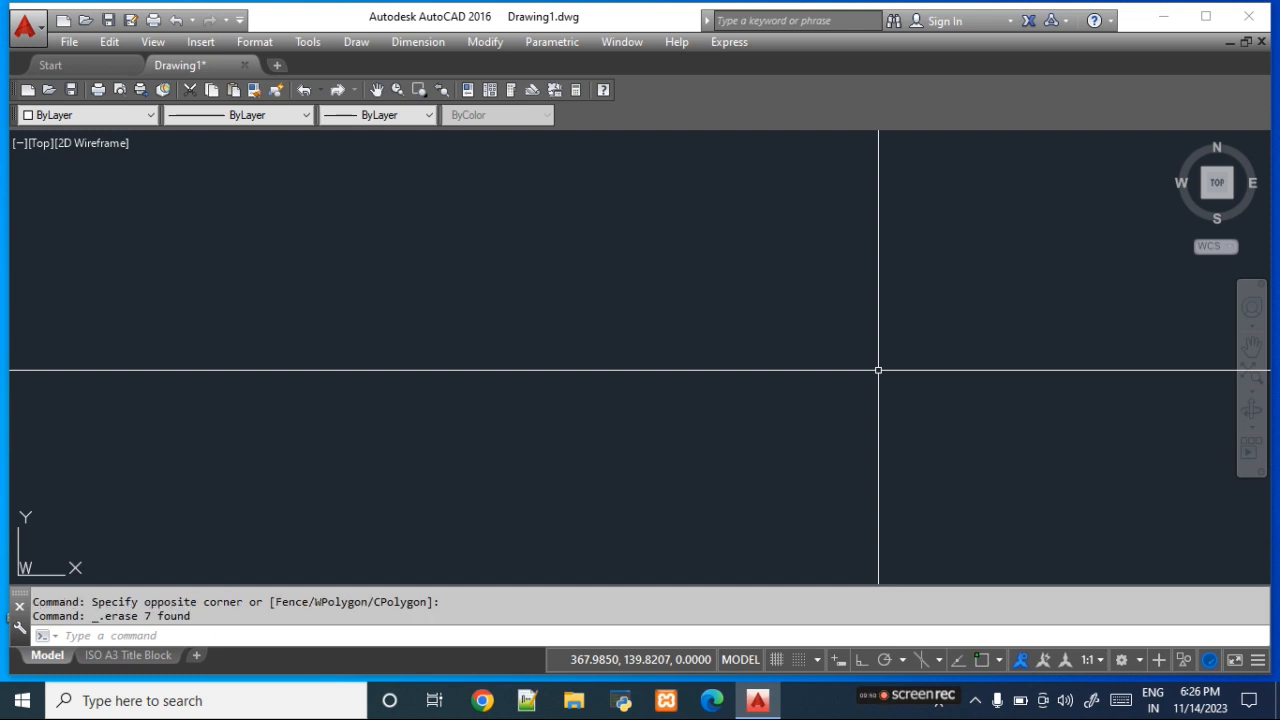
text(z)
key(Return)
text(a)
key(Return)
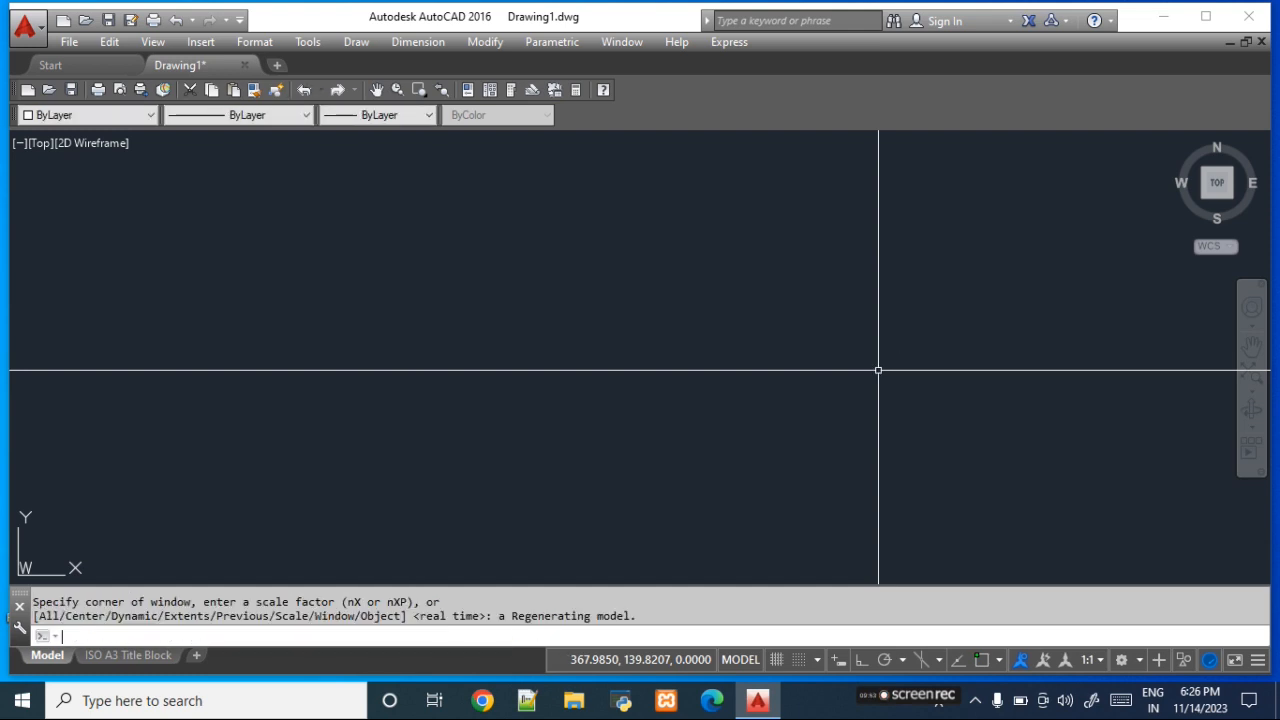
- Draw a small center-radius circle in the lower-left part of the empty drawing
click(358, 42)
mouse_move(426, 316)
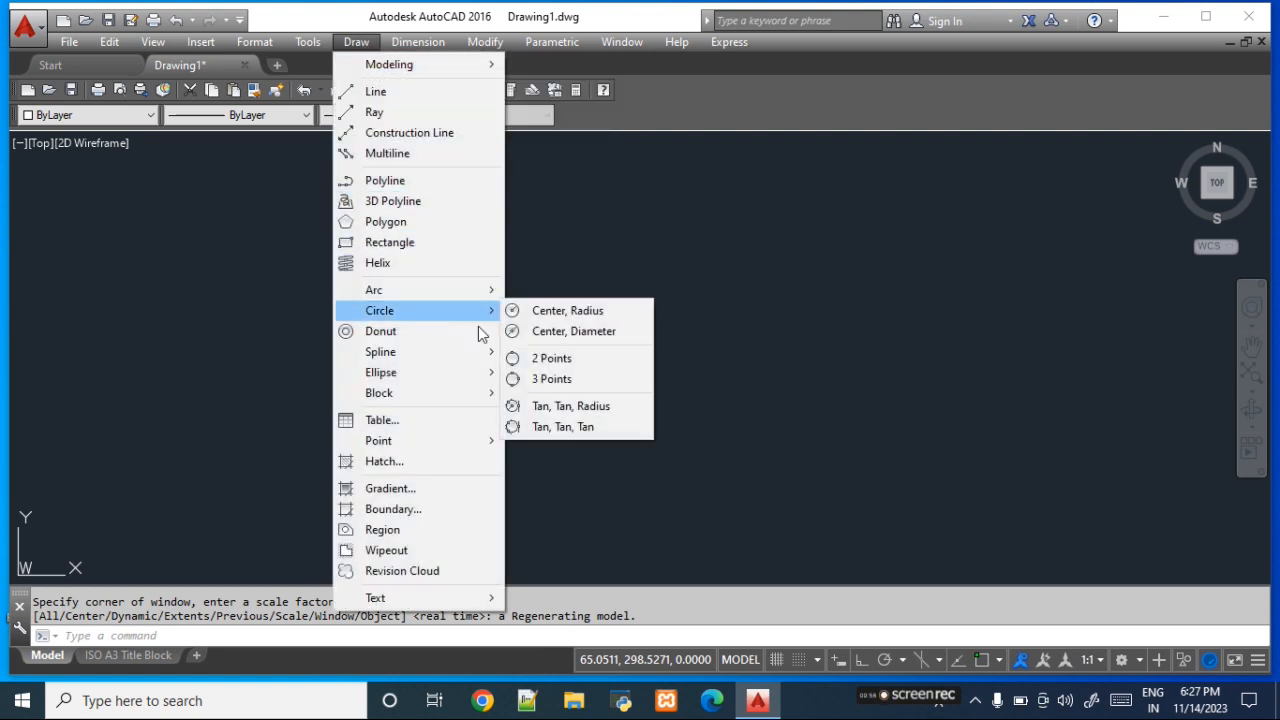
click(592, 316)
click(394, 444)
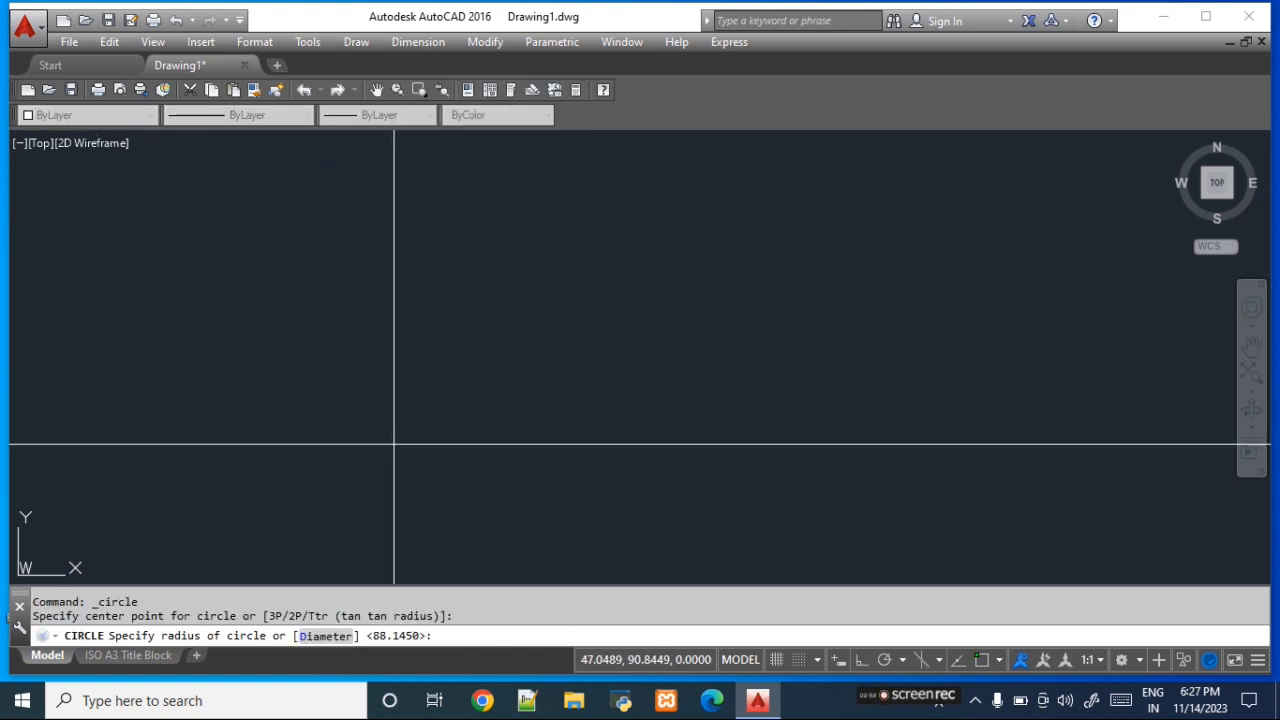
click(432, 494)
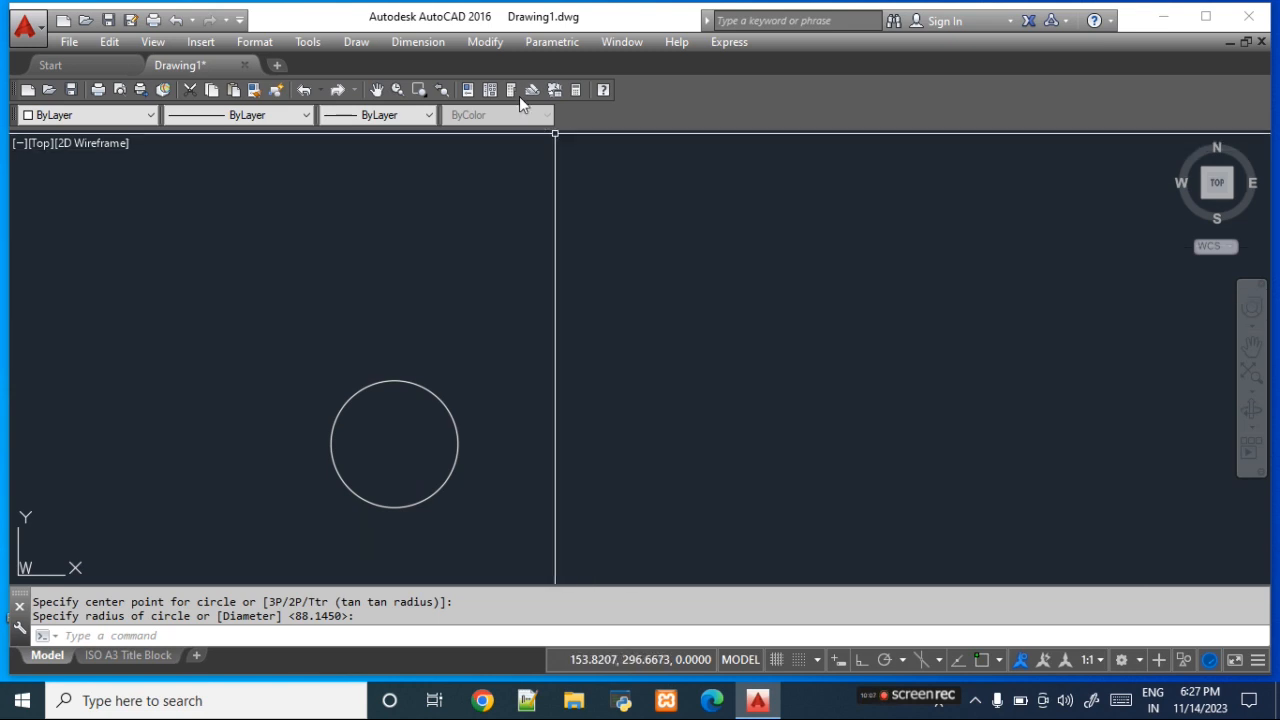
- Start Copy on the circle and set the copy mode to Single
click(487, 50)
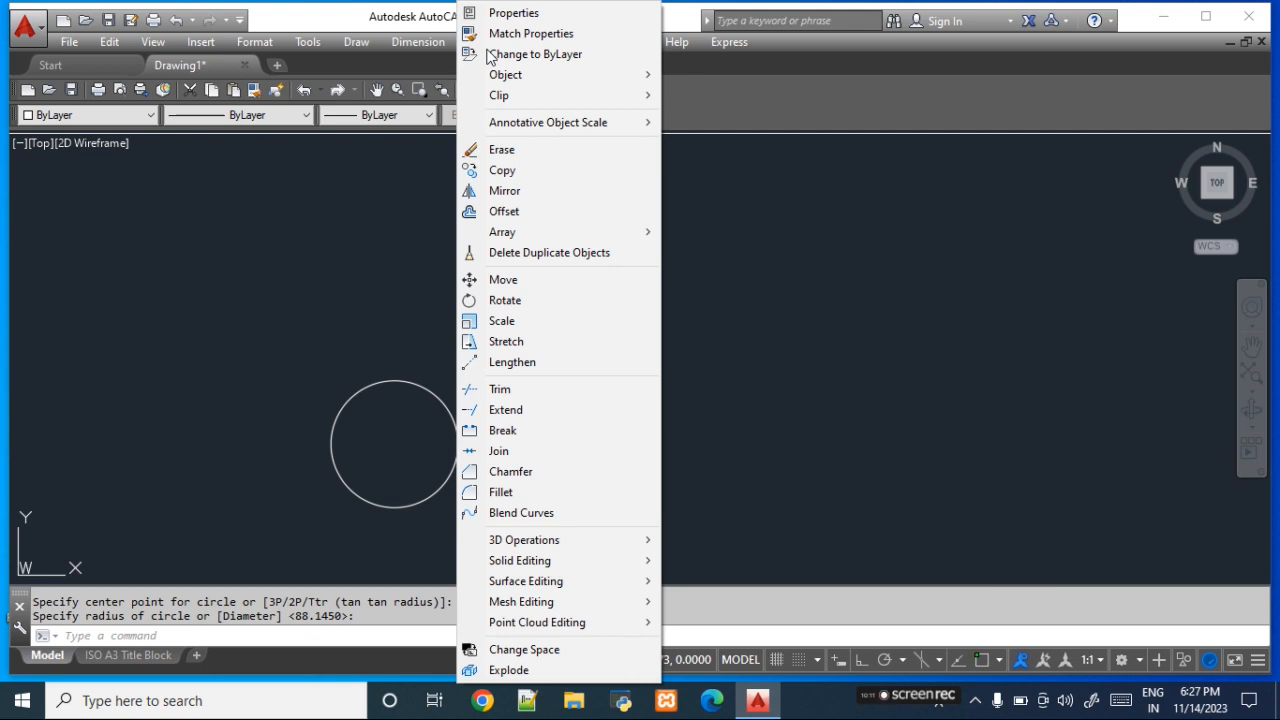
click(545, 181)
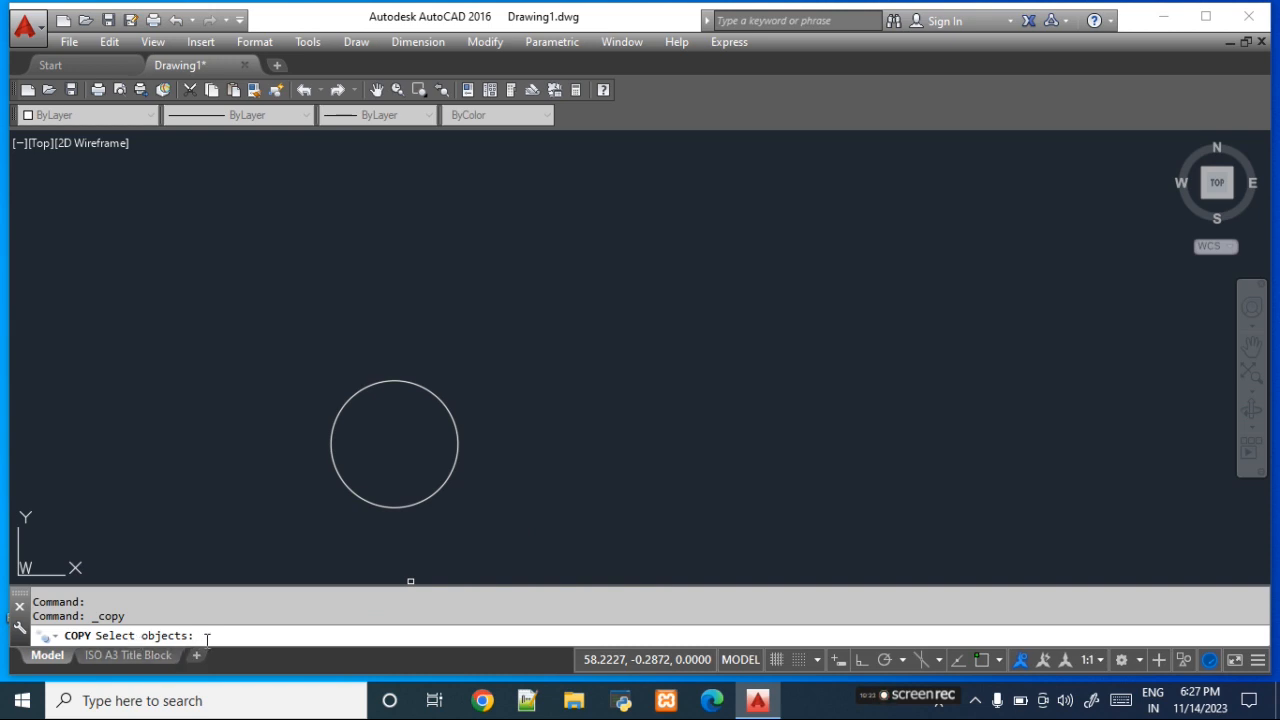
click(439, 490)
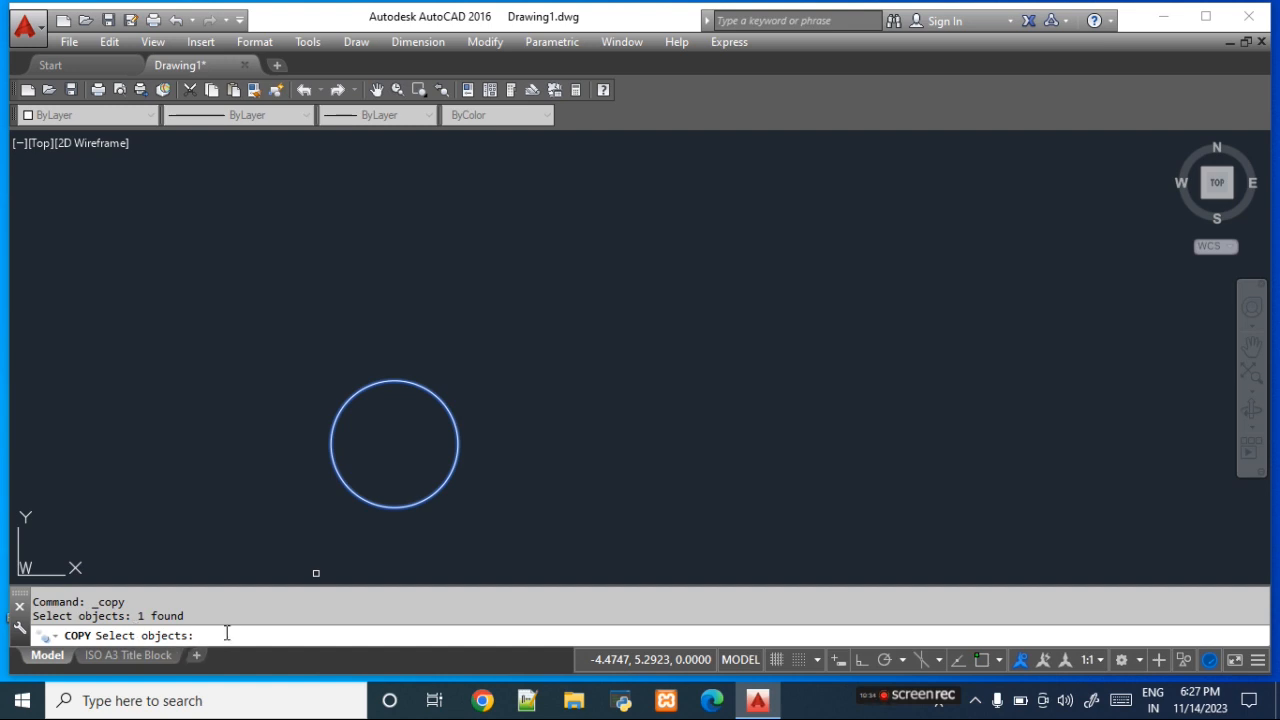
key(Return)
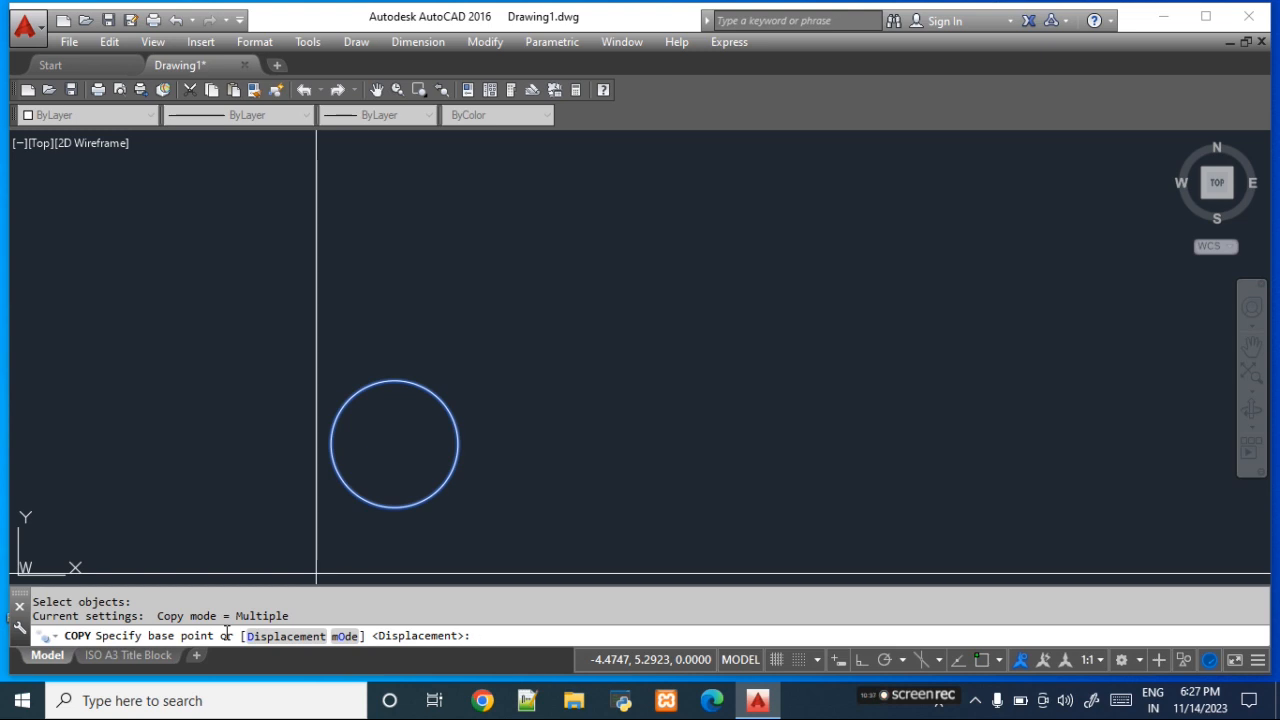
click(348, 638)
click(285, 636)
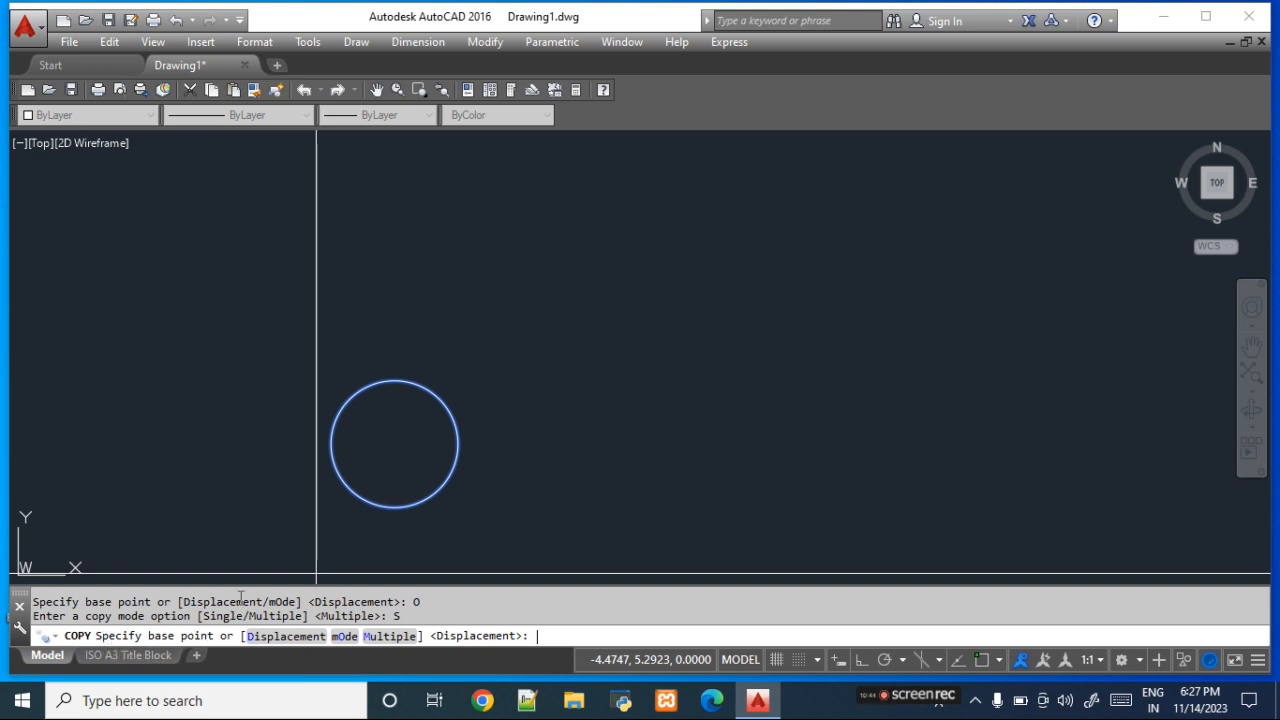
- Place the circle's copy above and to the right of the original, using a base point near its center
click(484, 41)
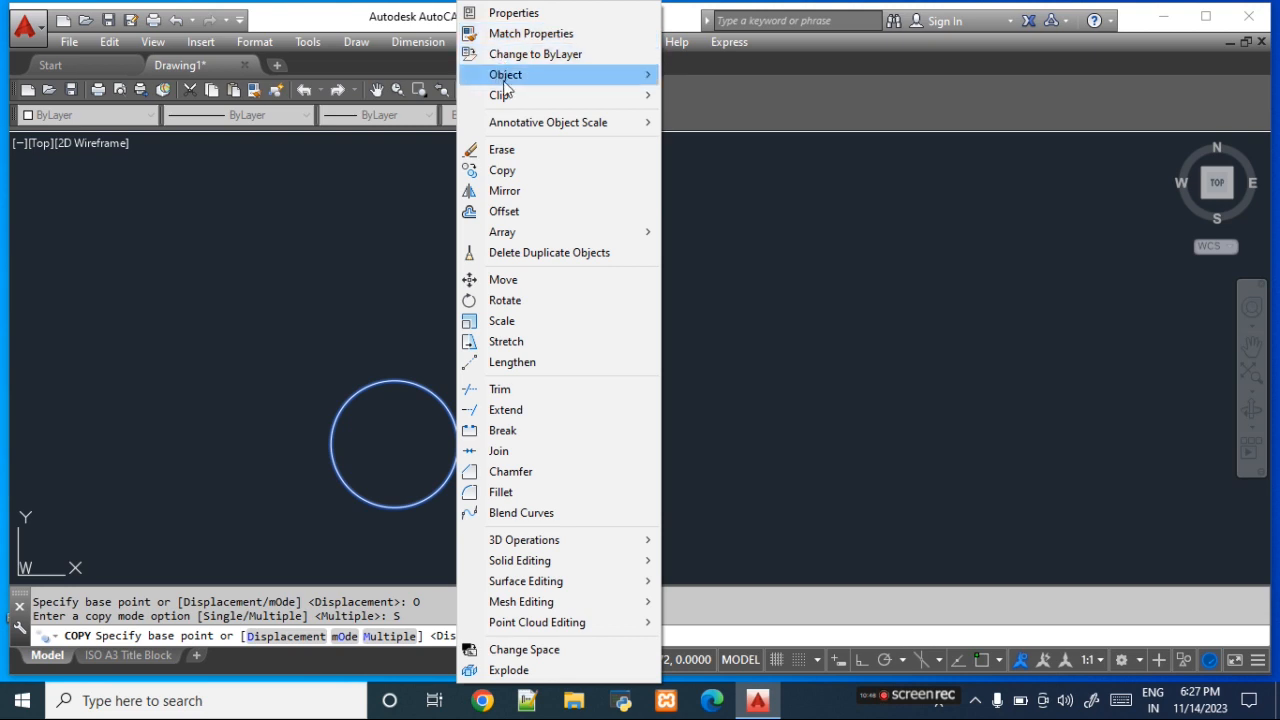
click(399, 16)
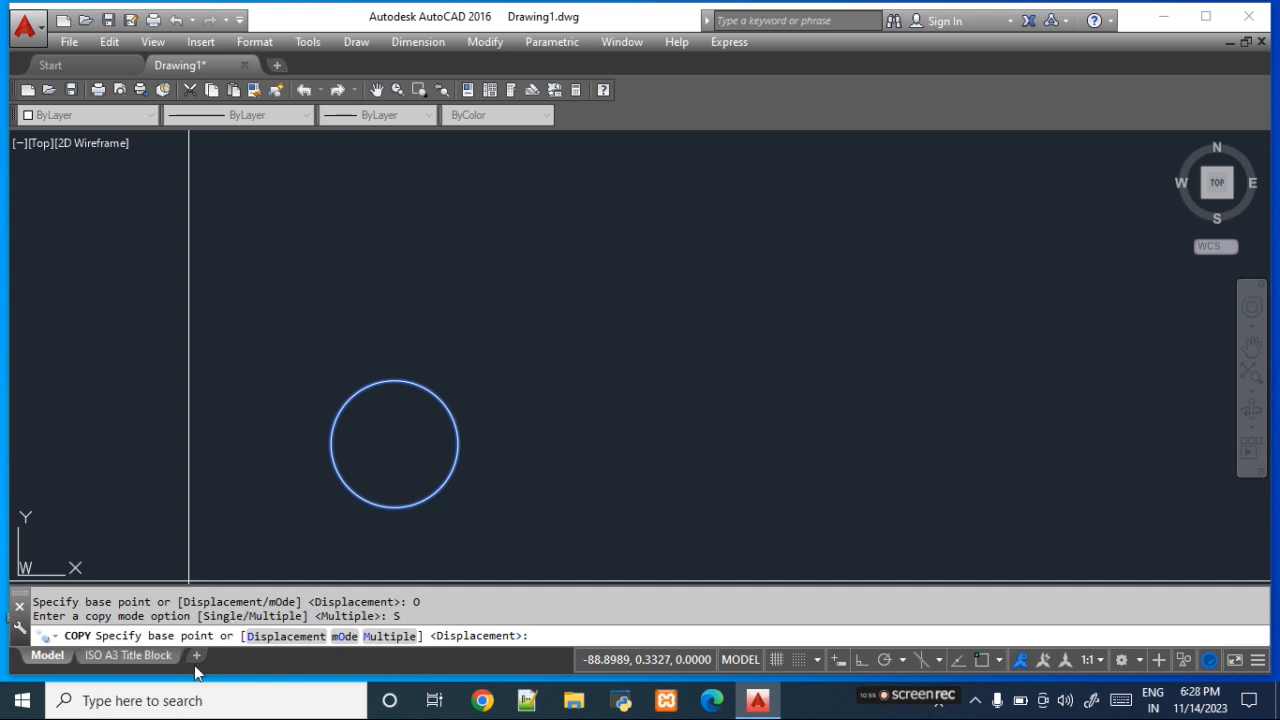
click(406, 449)
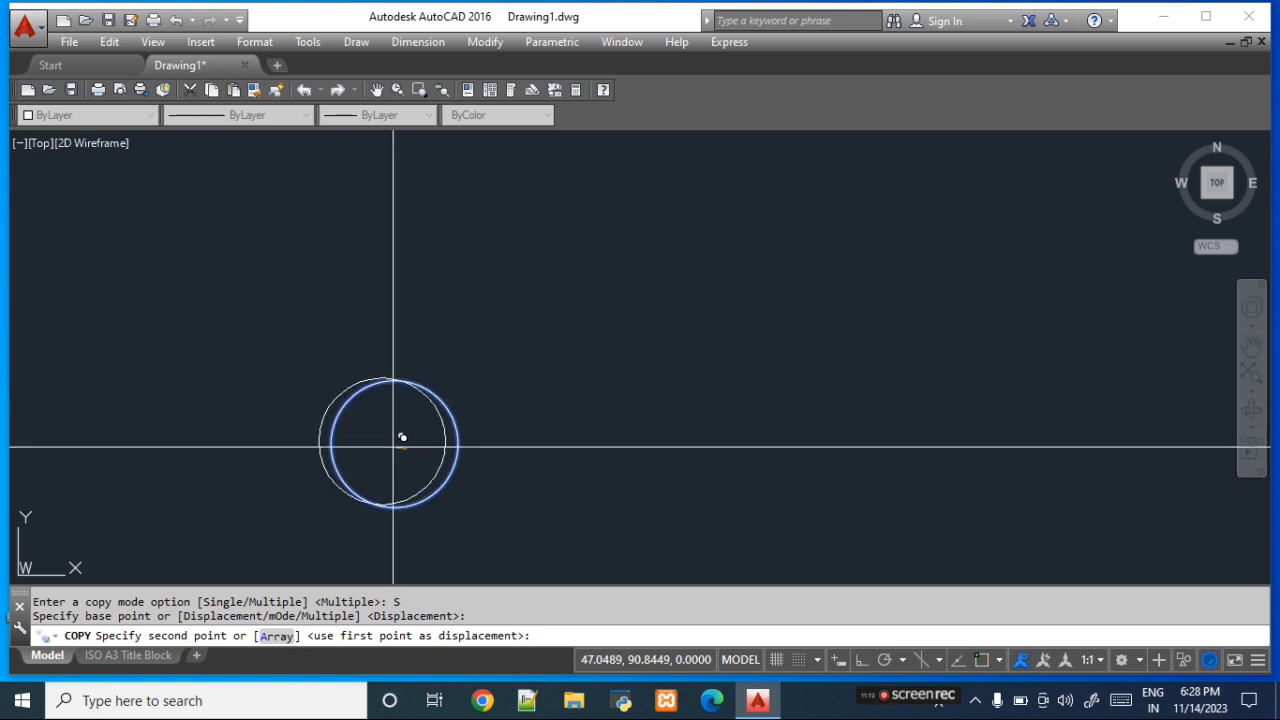
click(634, 298)
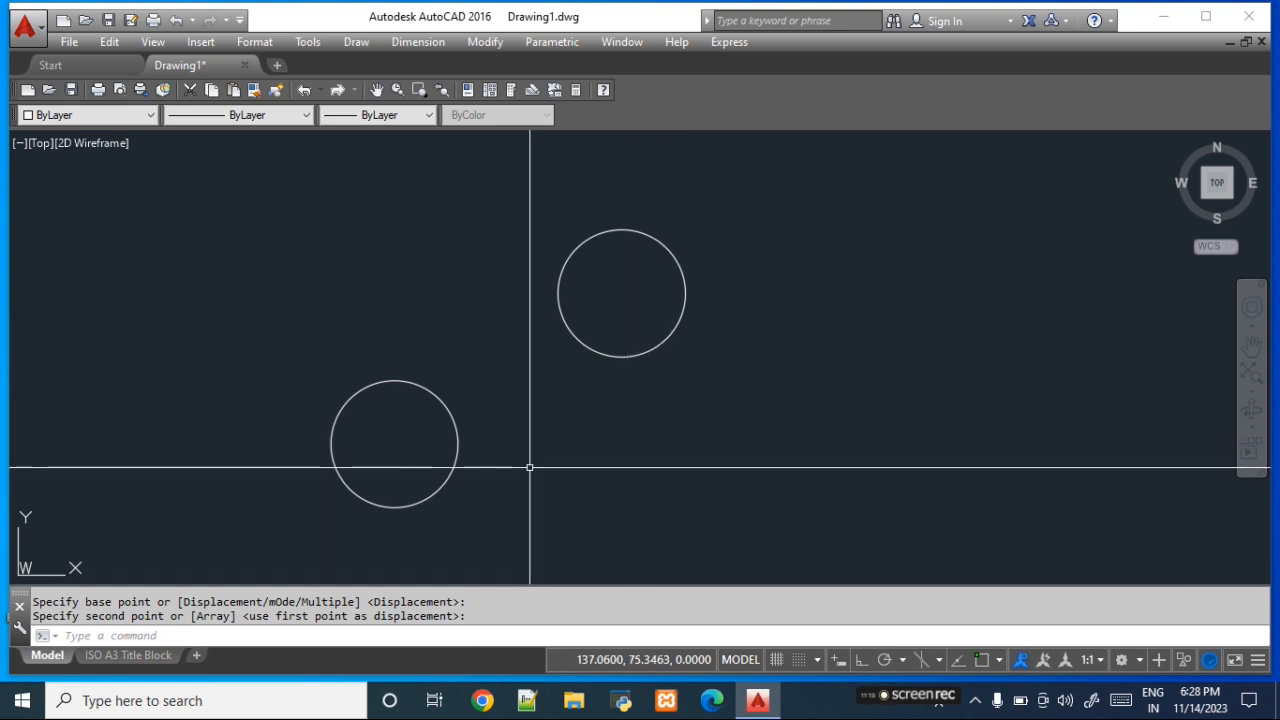
text(co)
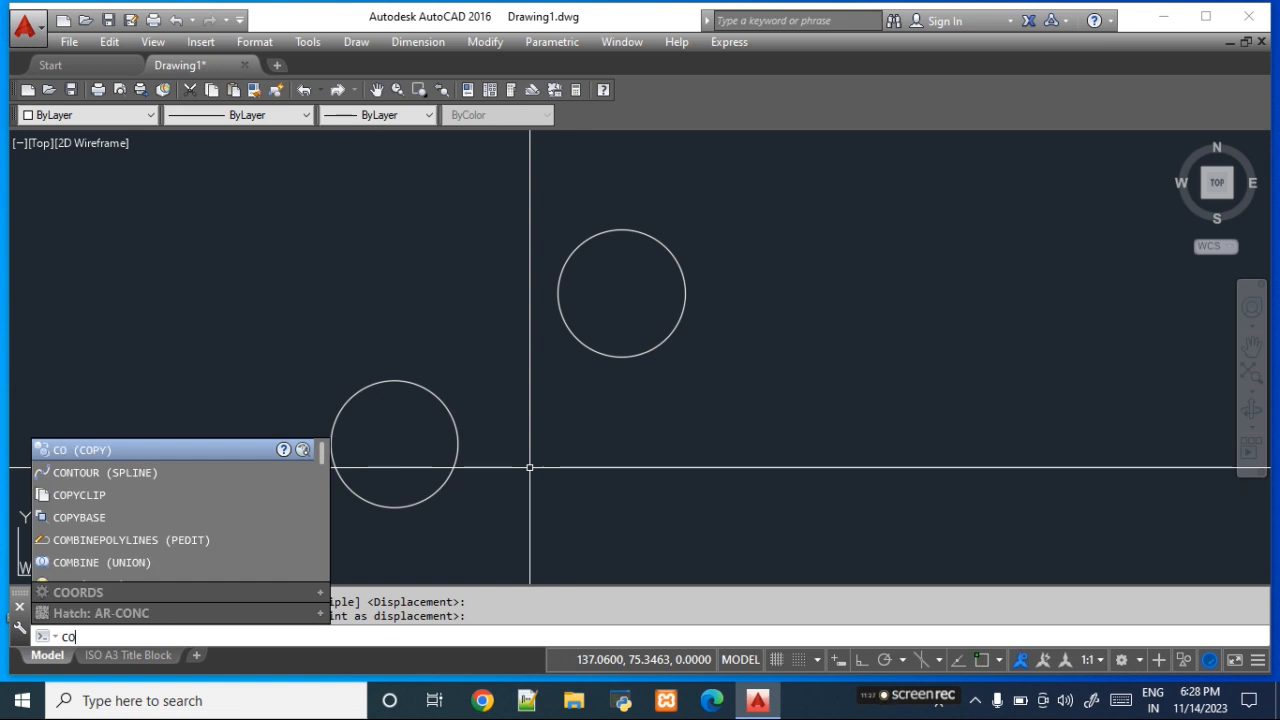
key(Return)
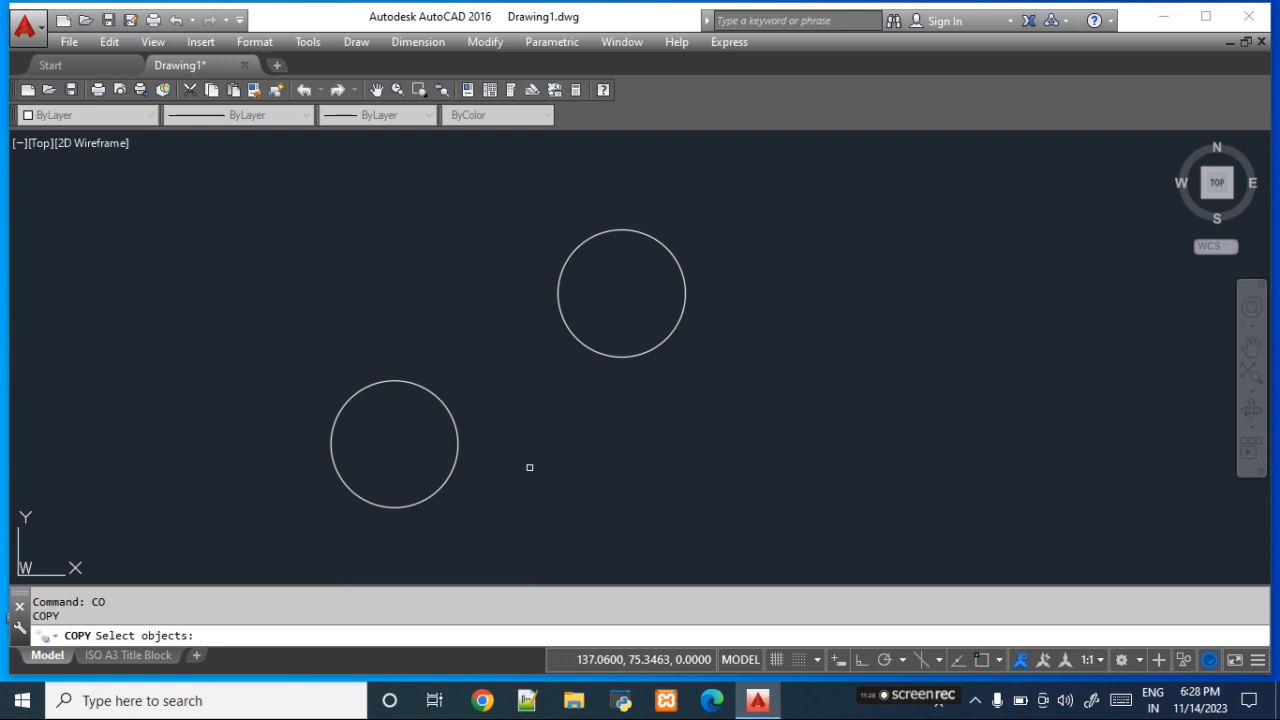
click(439, 489)
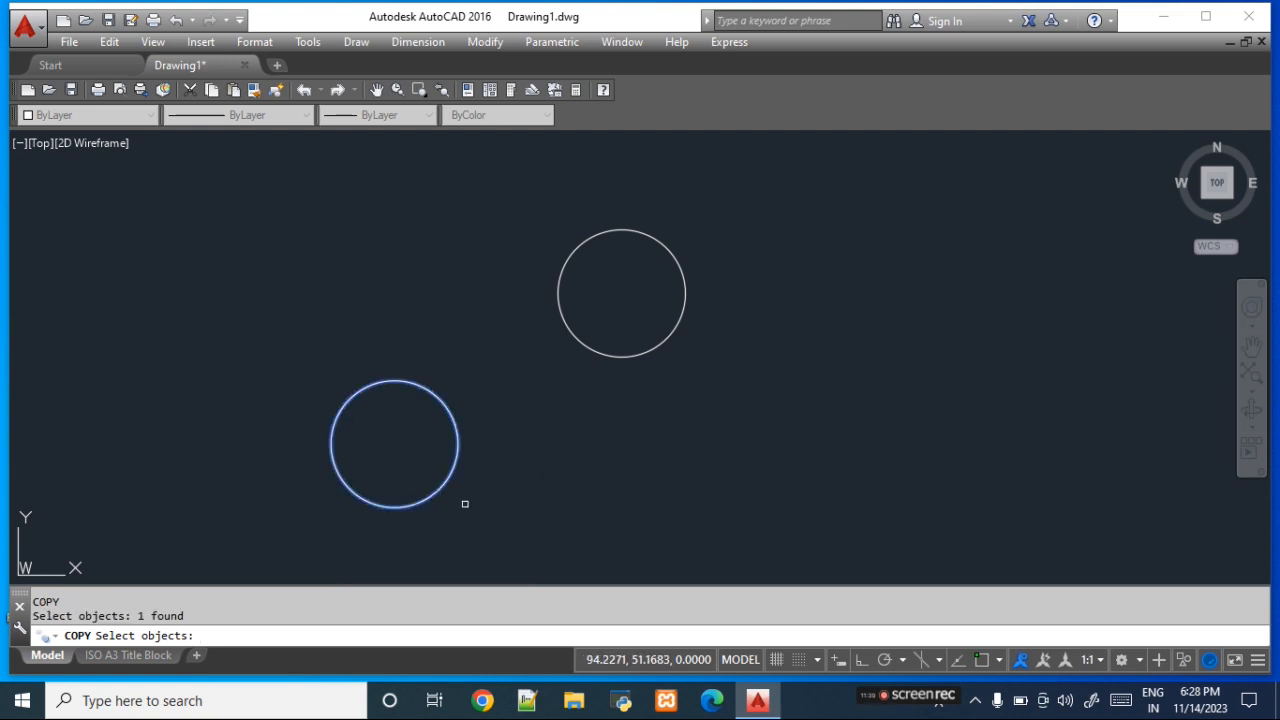
key(Return)
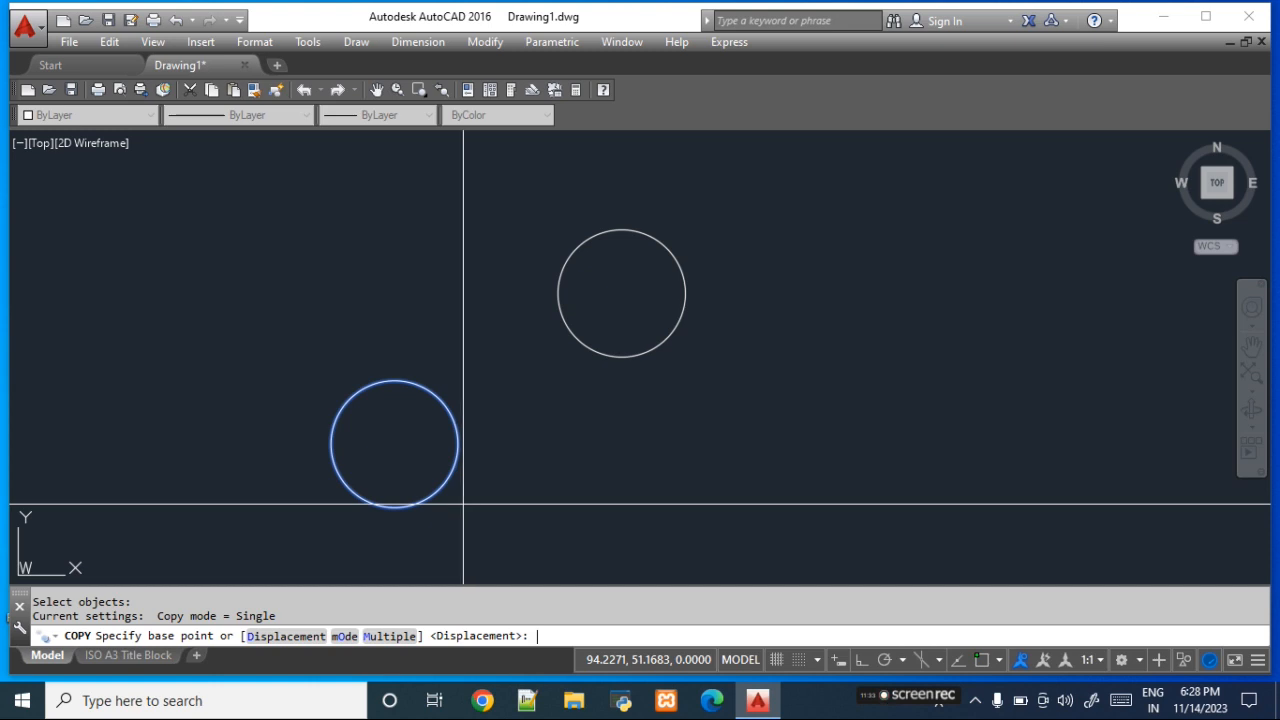
click(399, 457)
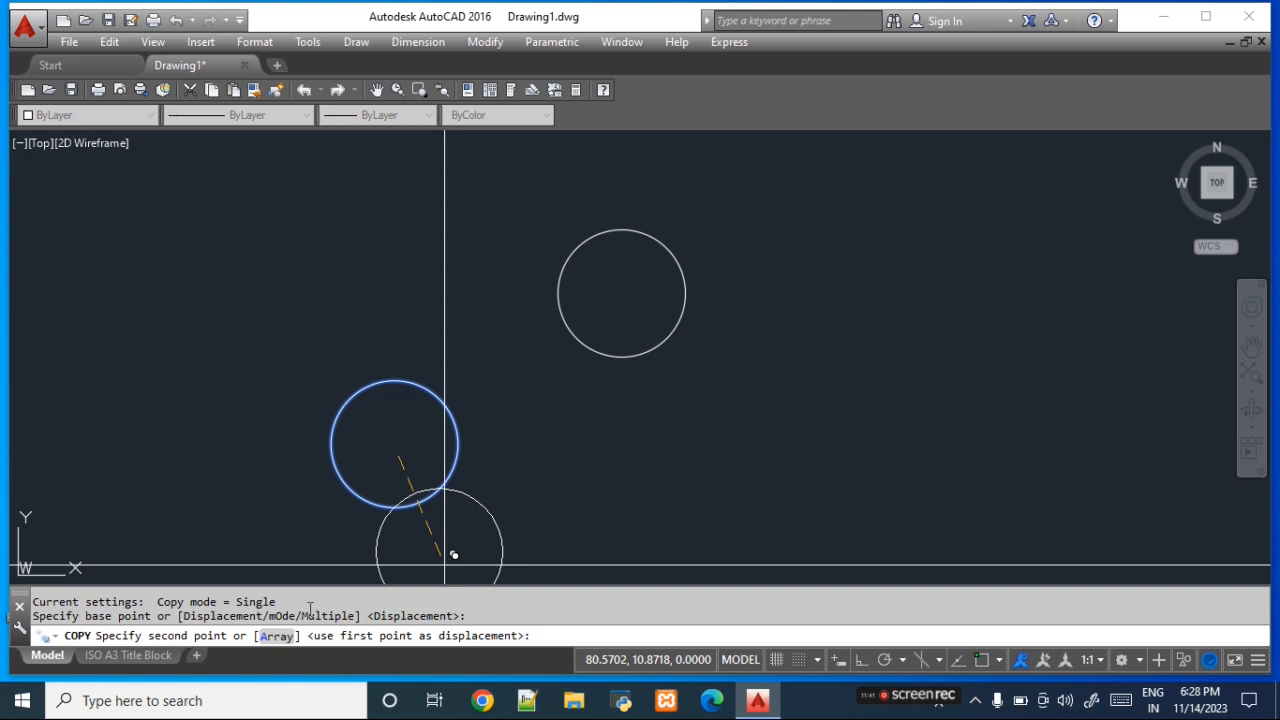
text(@200)
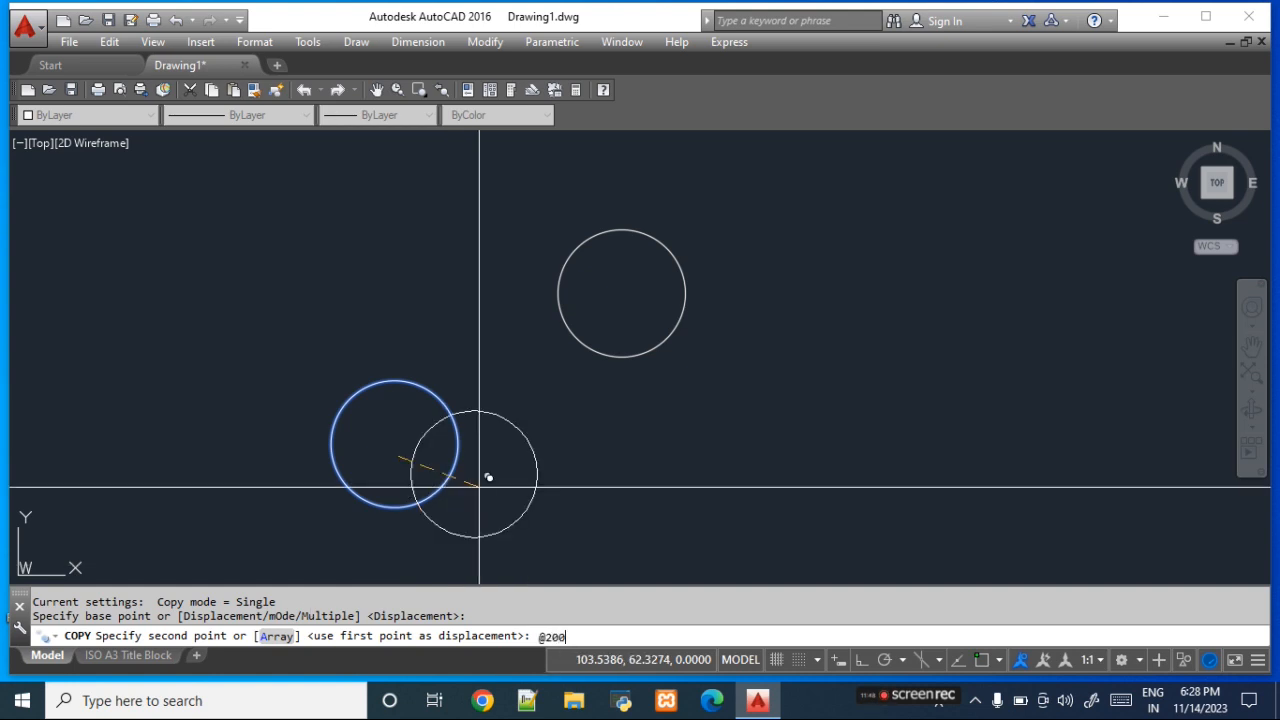
text(<0)
key(Return)
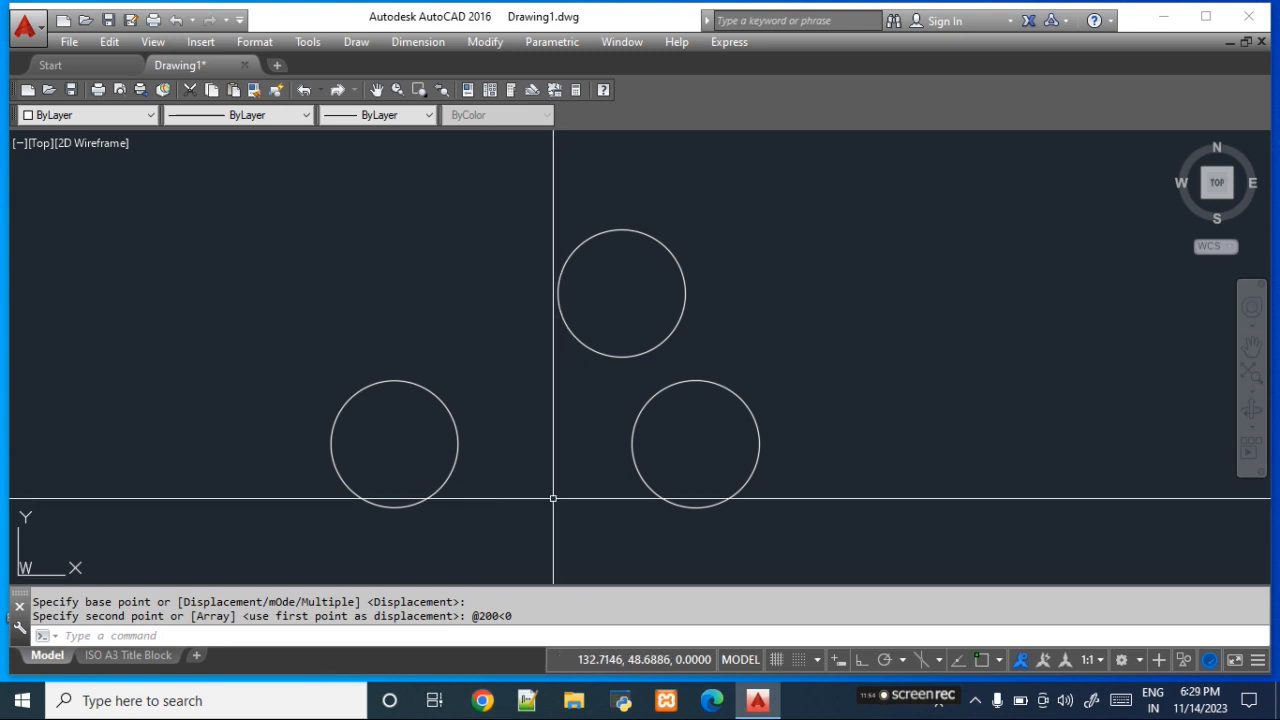
- Delete the two circle copies, keeping only the original lower-left circle
click(702, 425)
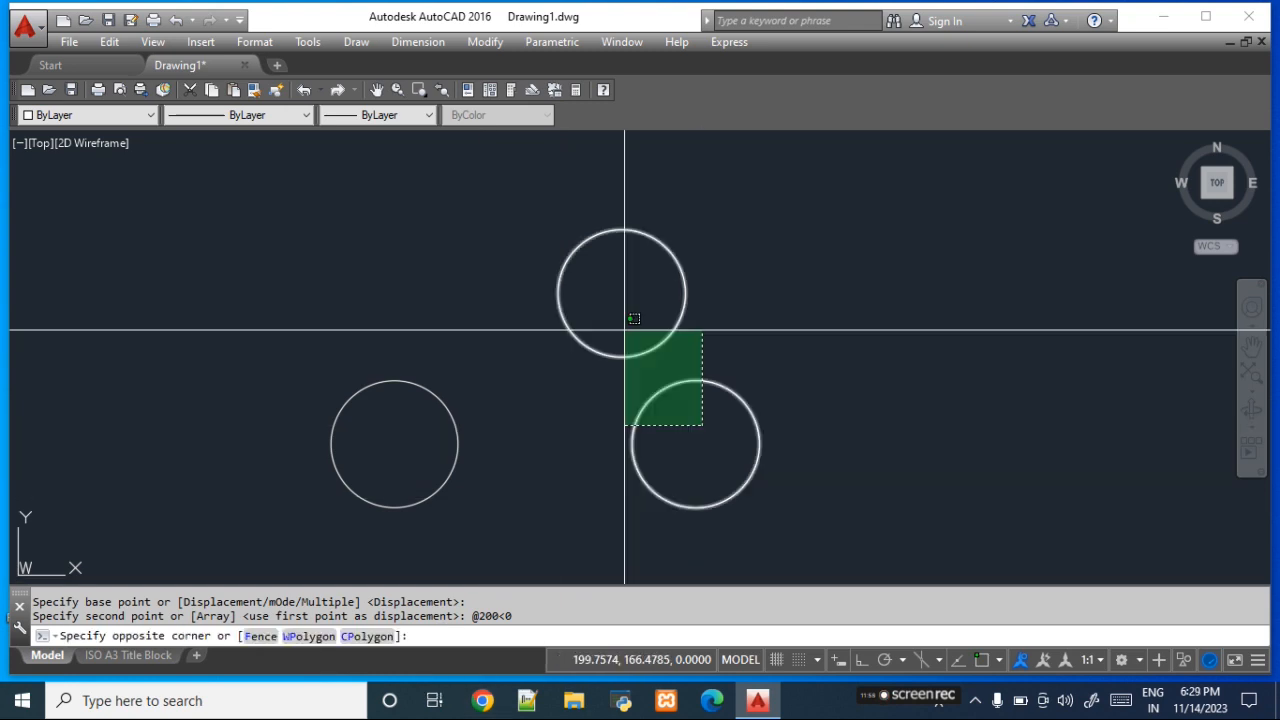
click(624, 330)
key(Delete)
- Copy the remaining circle with the Multiple option from a base point near its center, placing thirteen copies around the drawing
text(co)
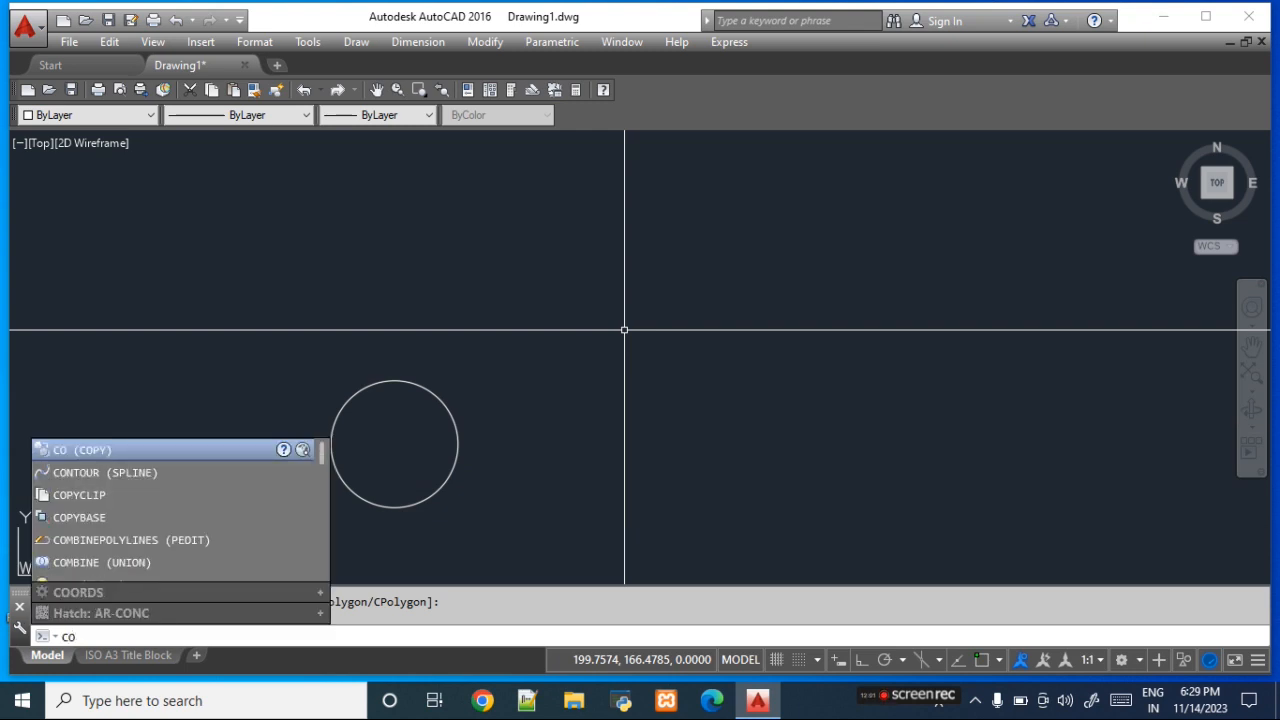
key(Return)
click(421, 503)
key(Return)
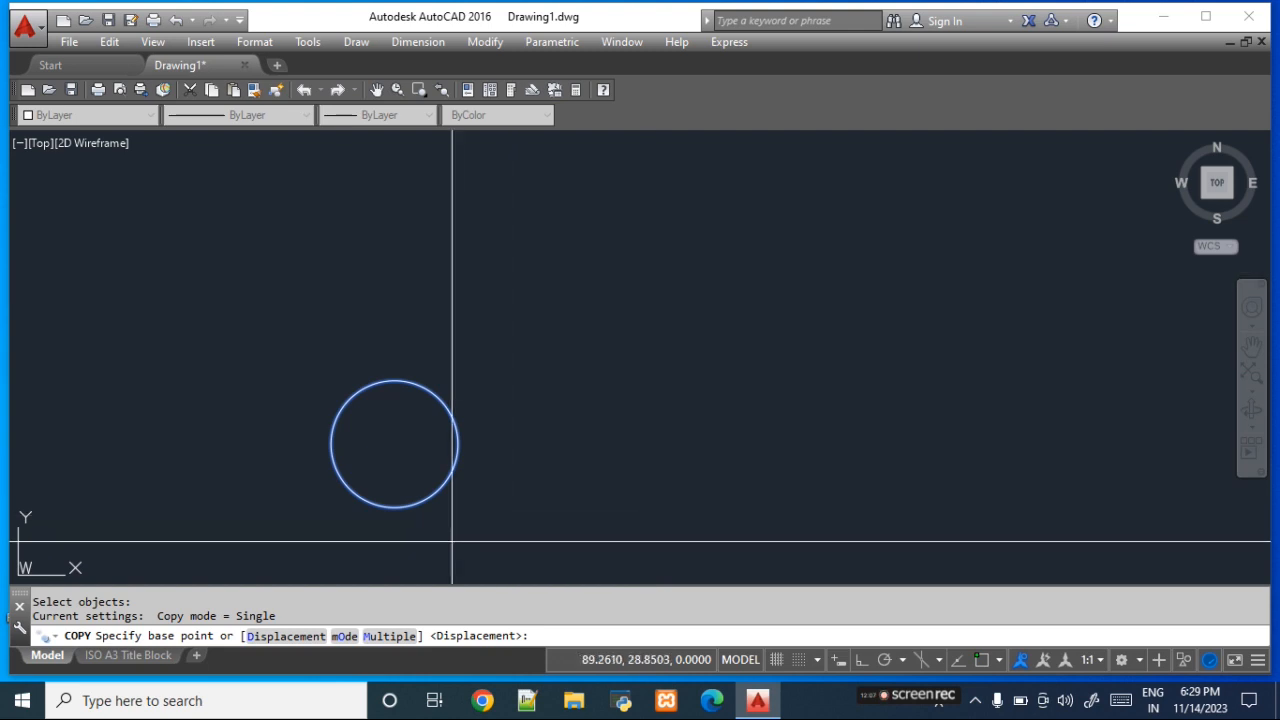
click(390, 638)
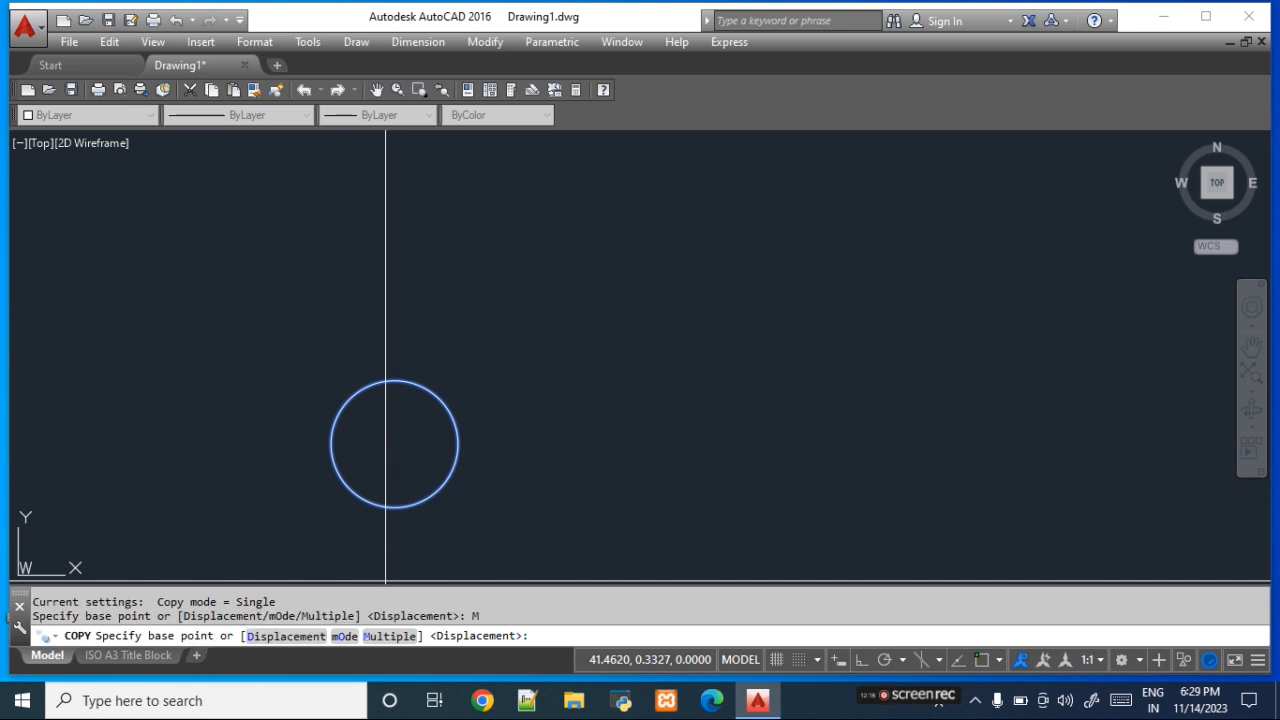
click(393, 467)
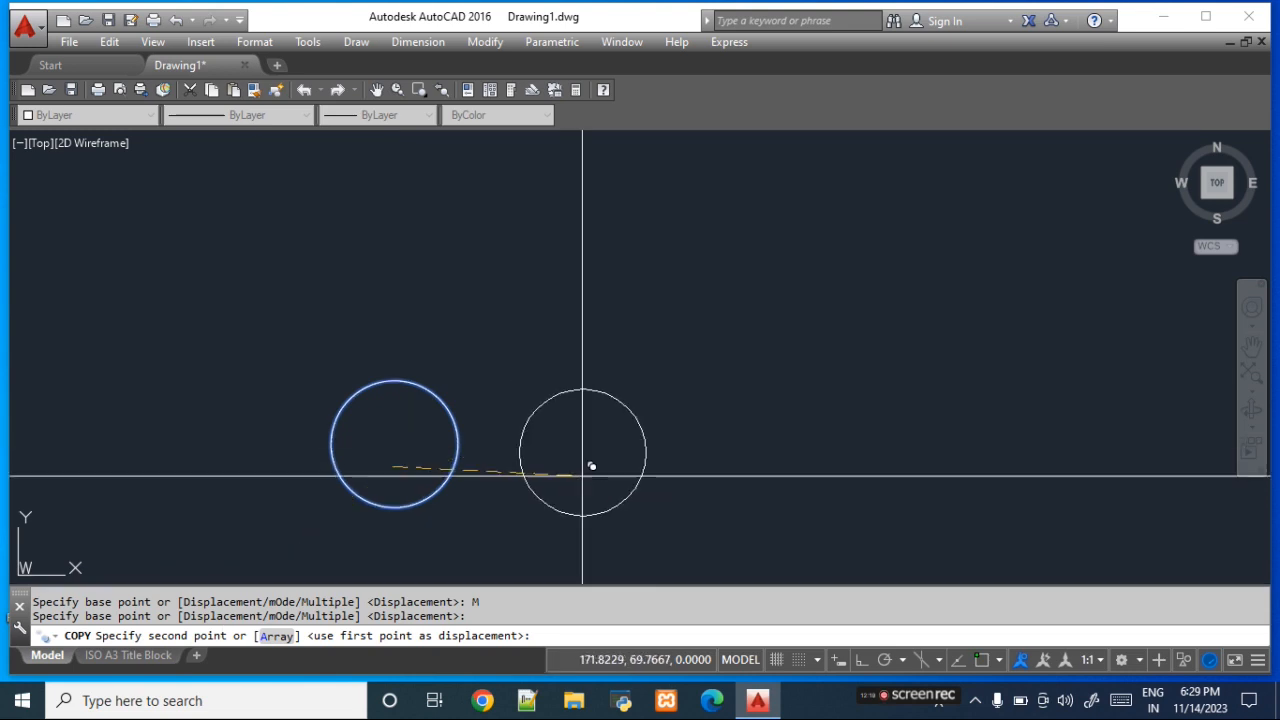
click(592, 466)
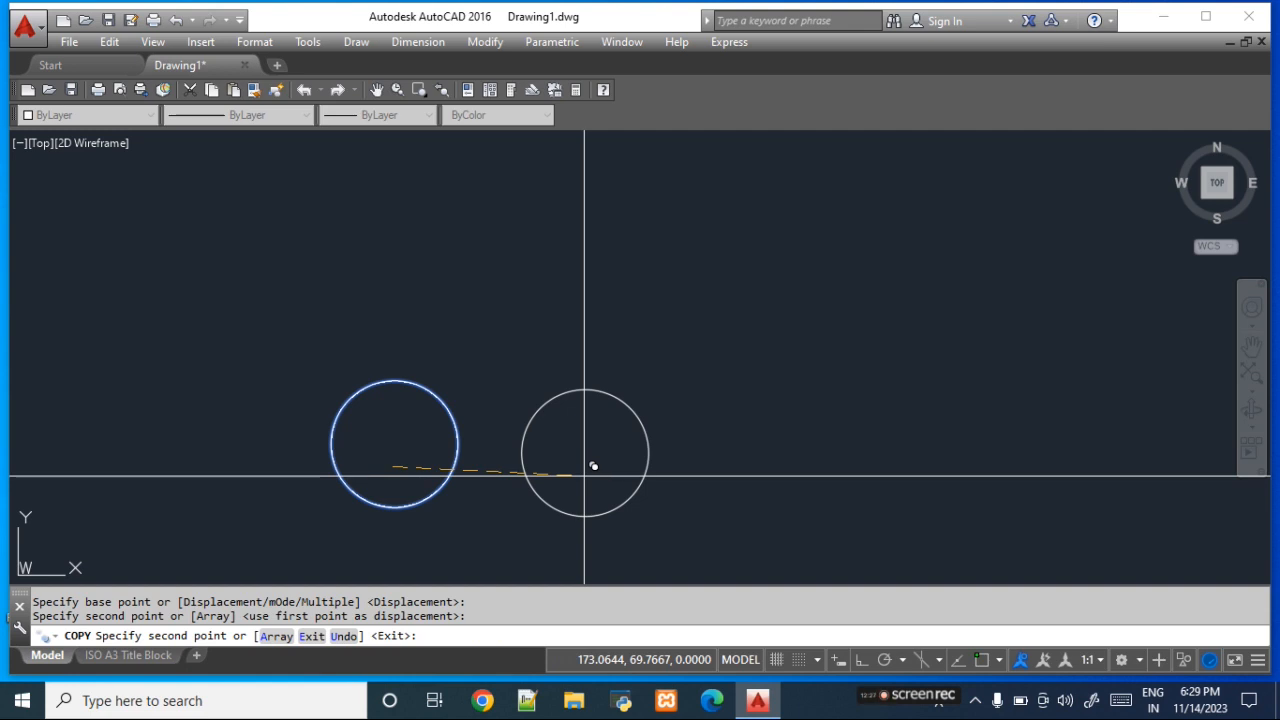
click(748, 492)
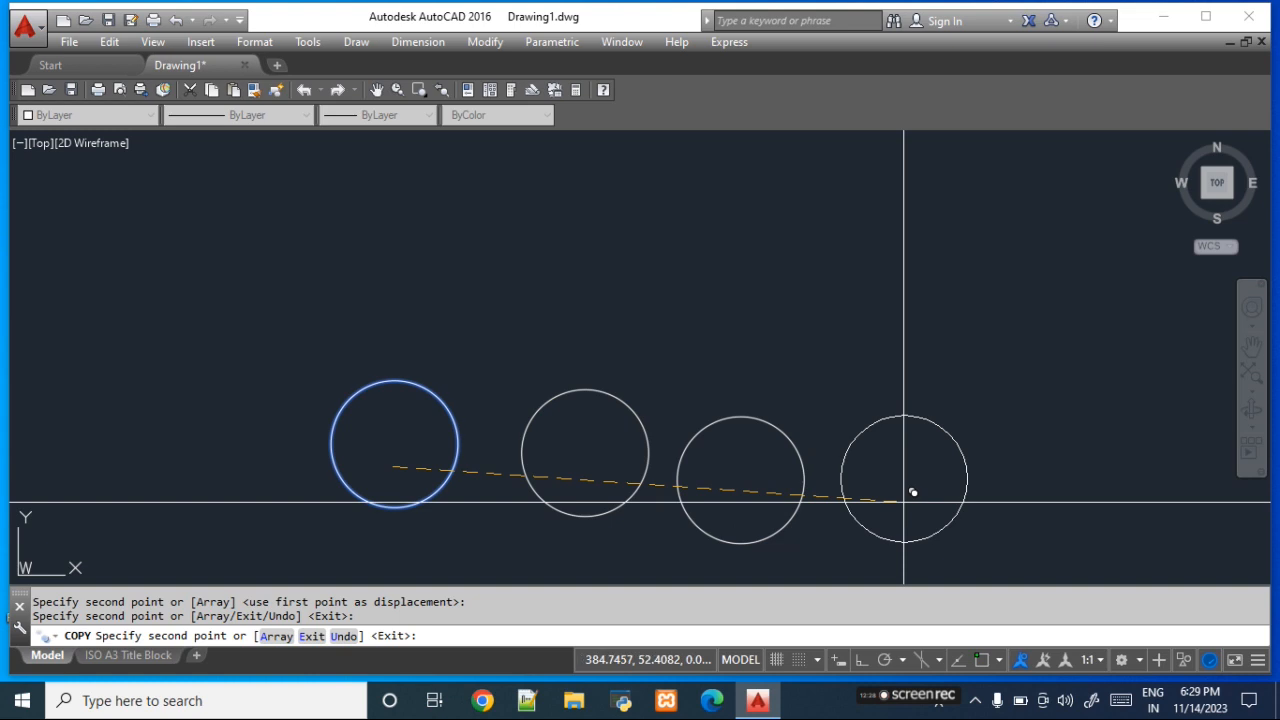
click(911, 492)
click(1058, 461)
click(1046, 278)
click(860, 273)
click(685, 234)
click(510, 245)
click(367, 237)
click(179, 302)
click(162, 438)
click(228, 480)
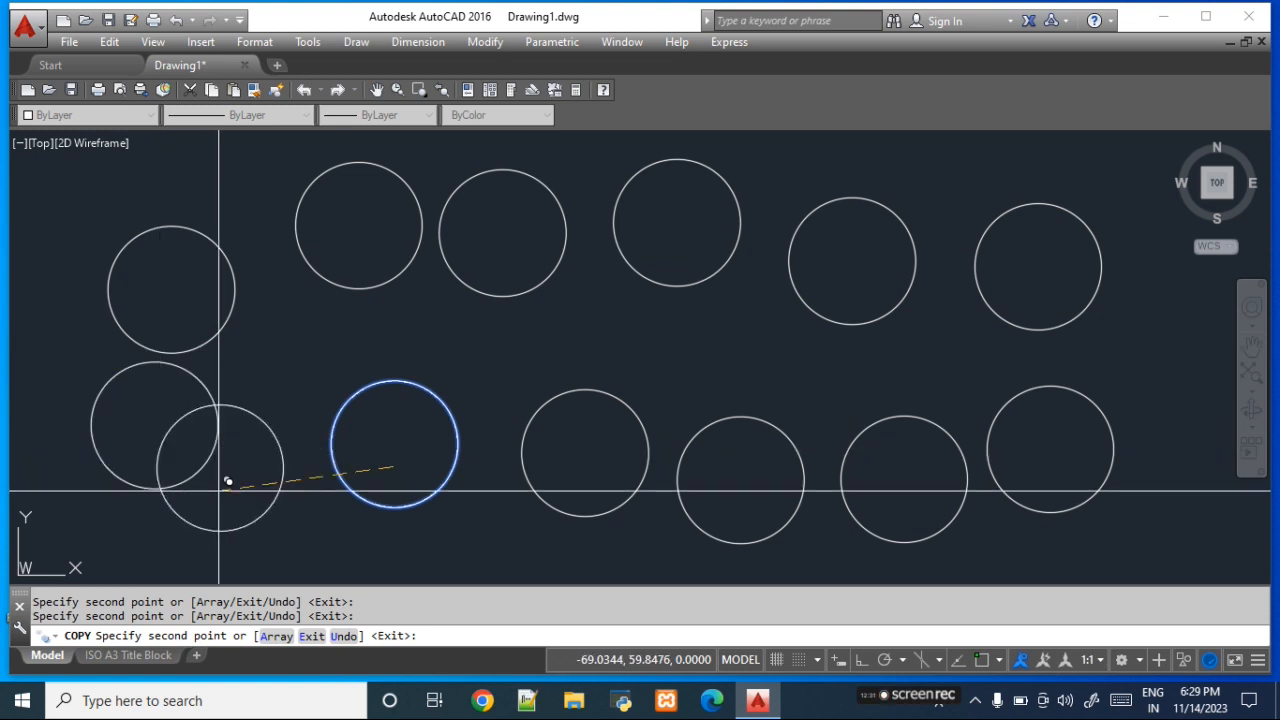
click(317, 384)
key(Escape)
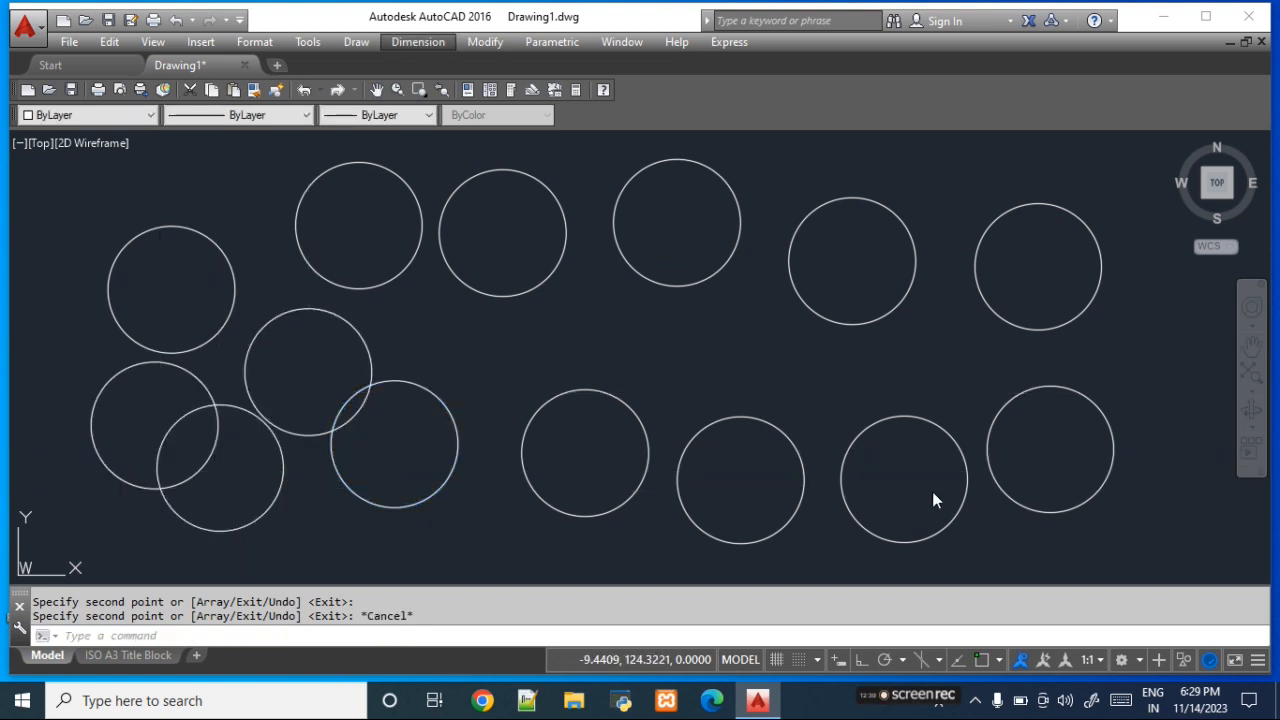
- Delete all the circles and zoom to the whole drawing
click(1048, 525)
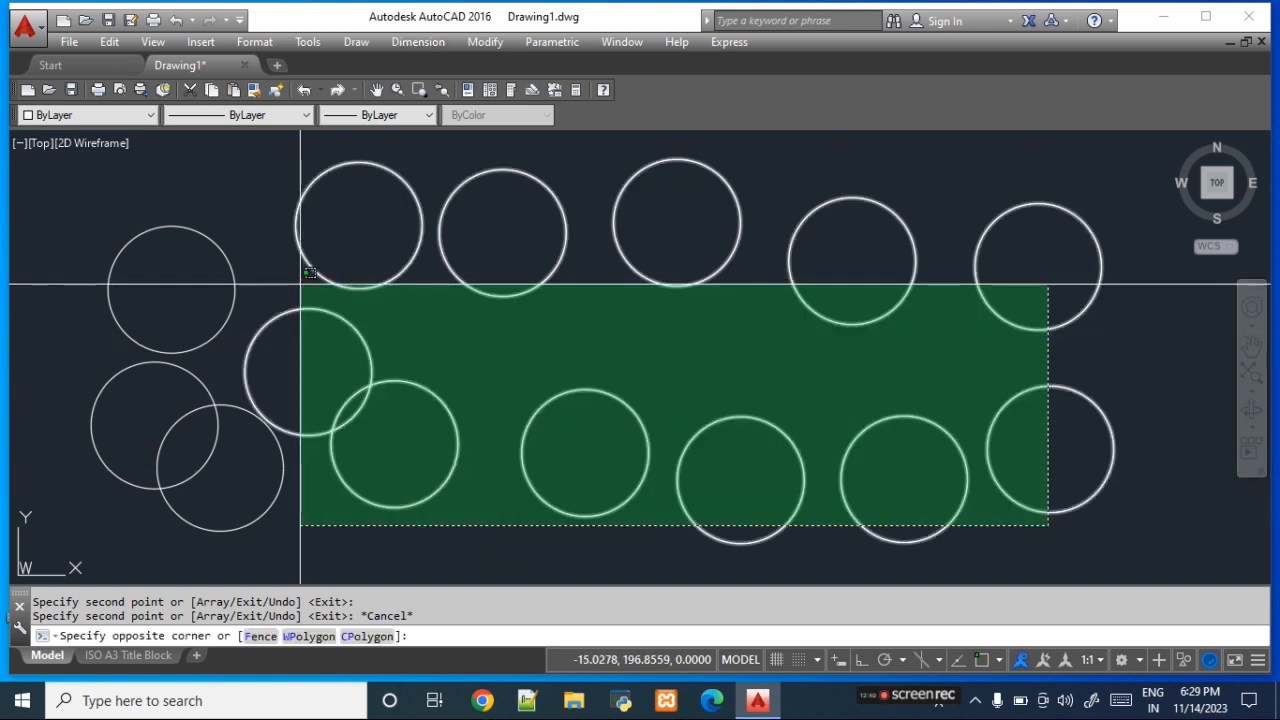
click(129, 217)
key(Delete)
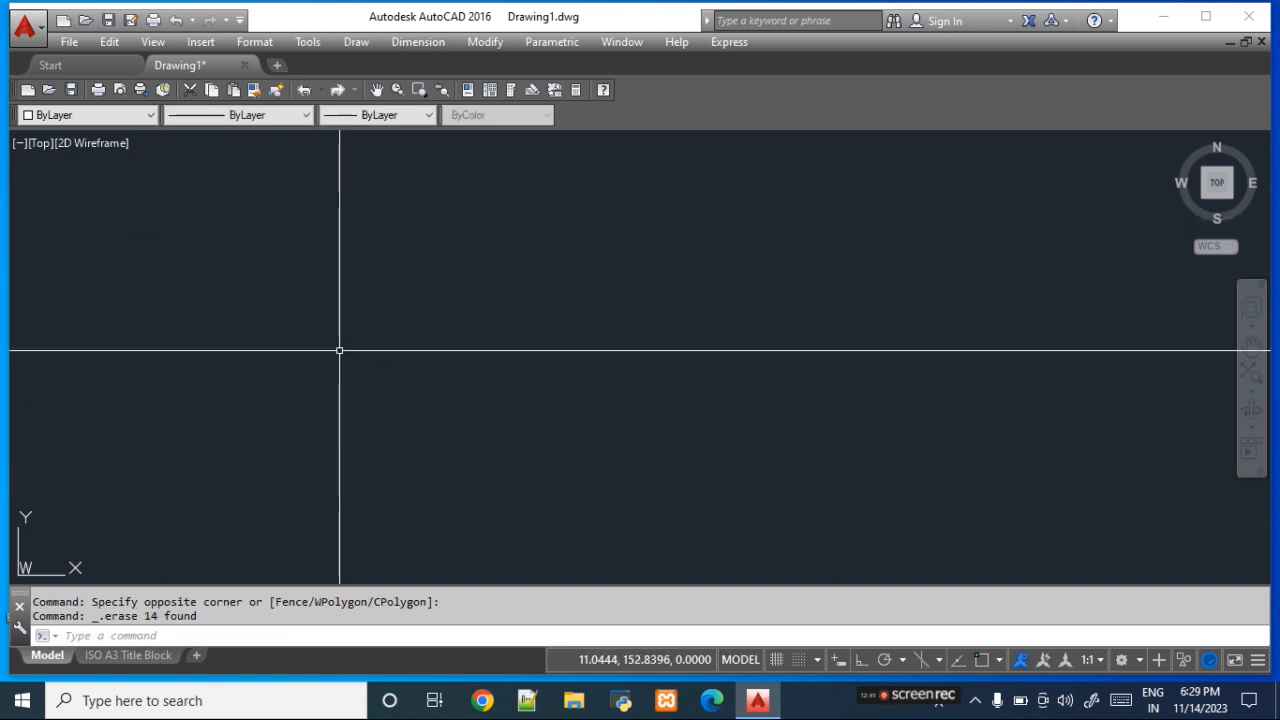
text(z)
key(Return)
text(a)
- Draw a three-point arc bulging to the right in the upper part of the drawing, ending at about (62, 138)
key(Return)
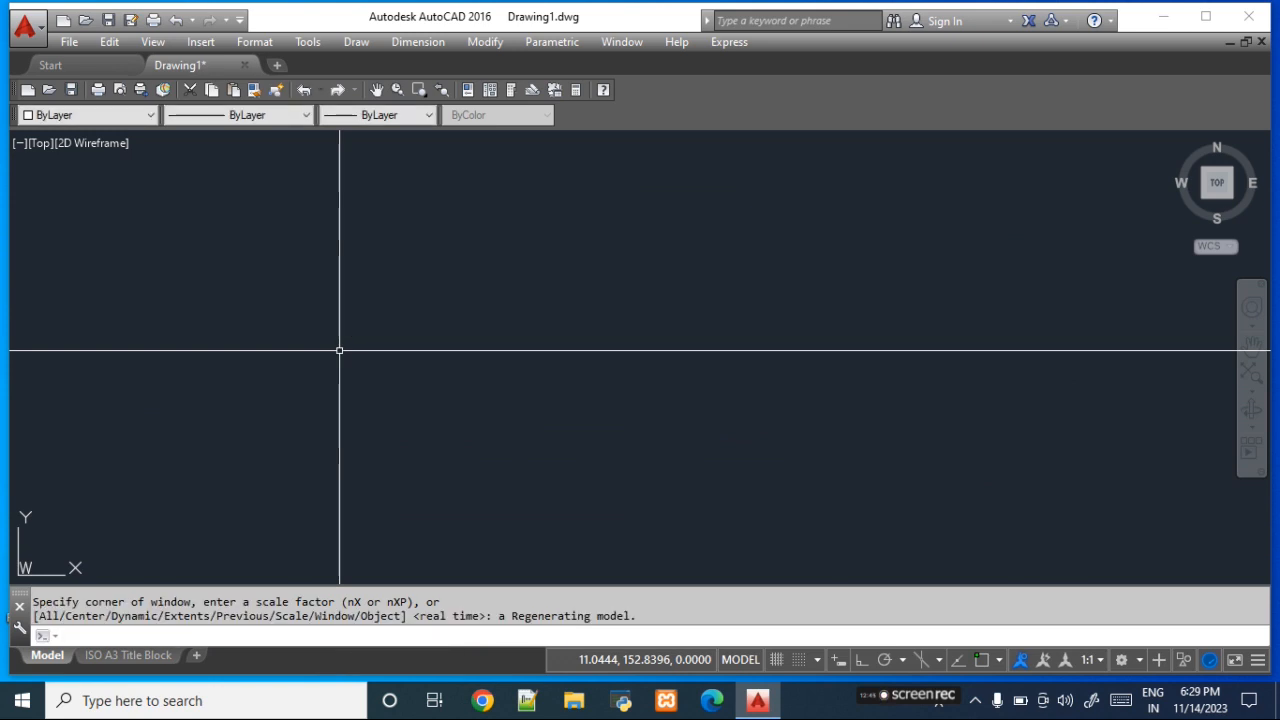
text(a)
key(Return)
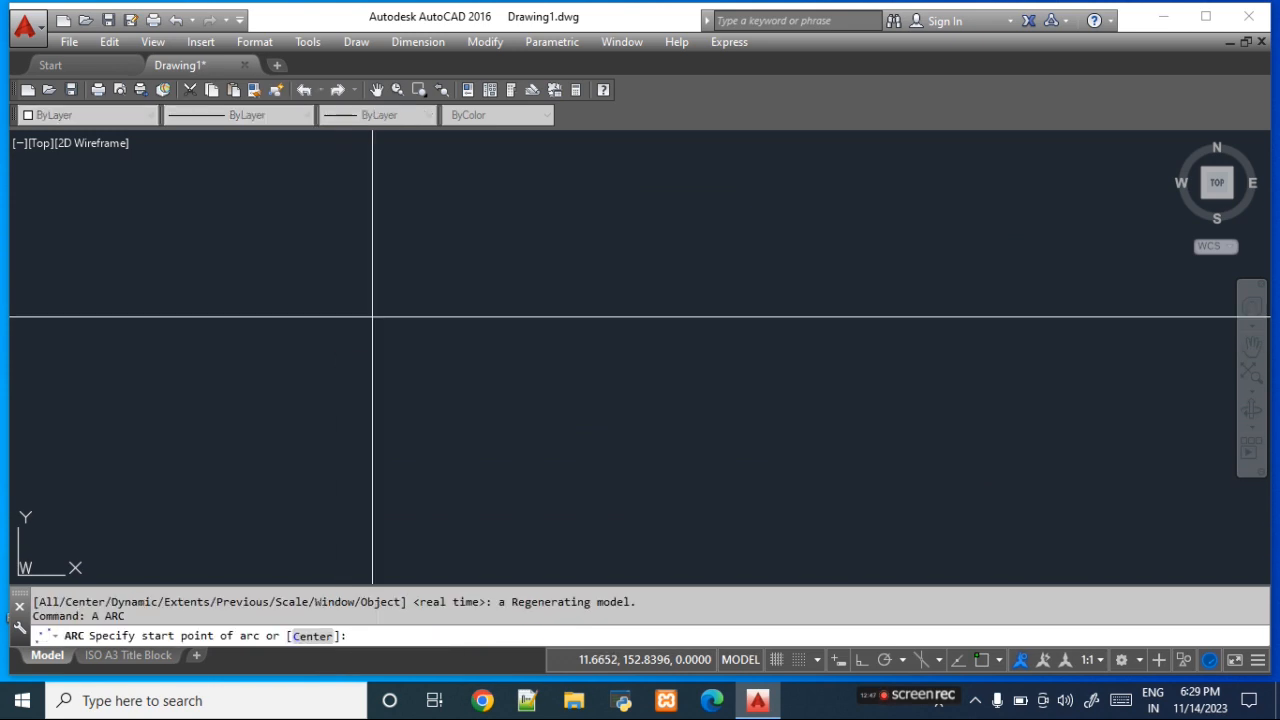
click(416, 163)
click(497, 232)
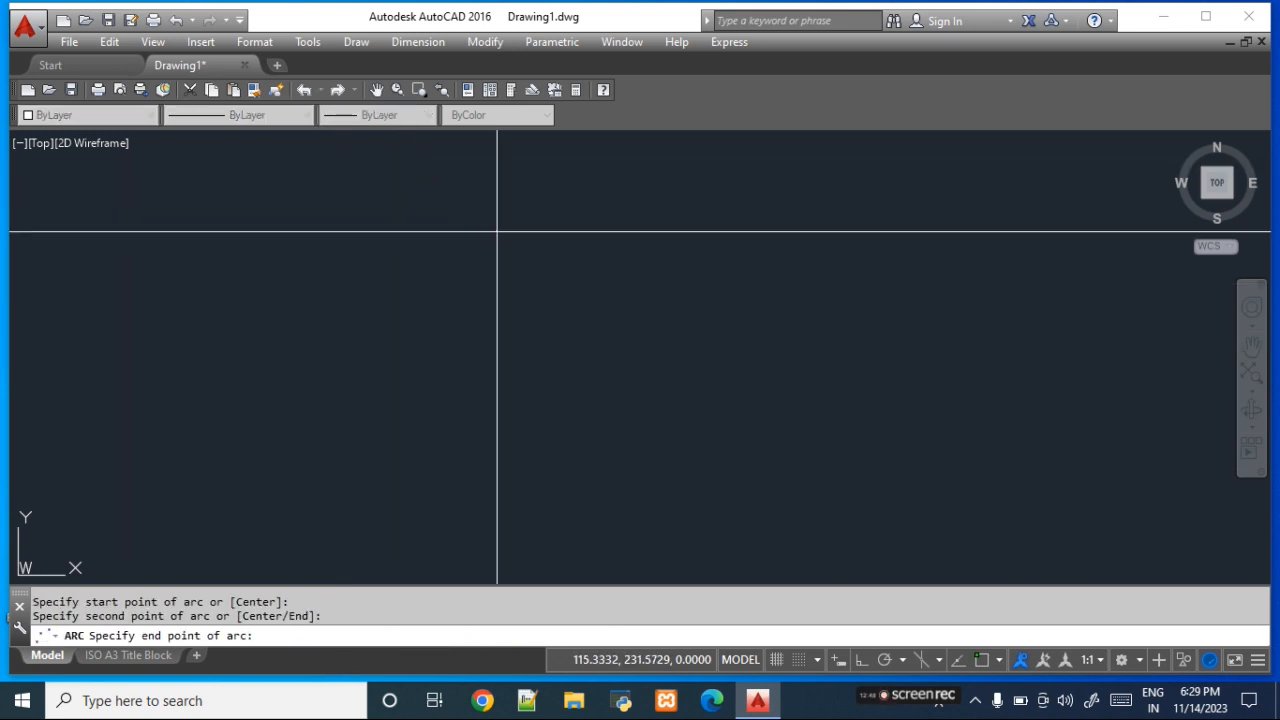
click(415, 372)
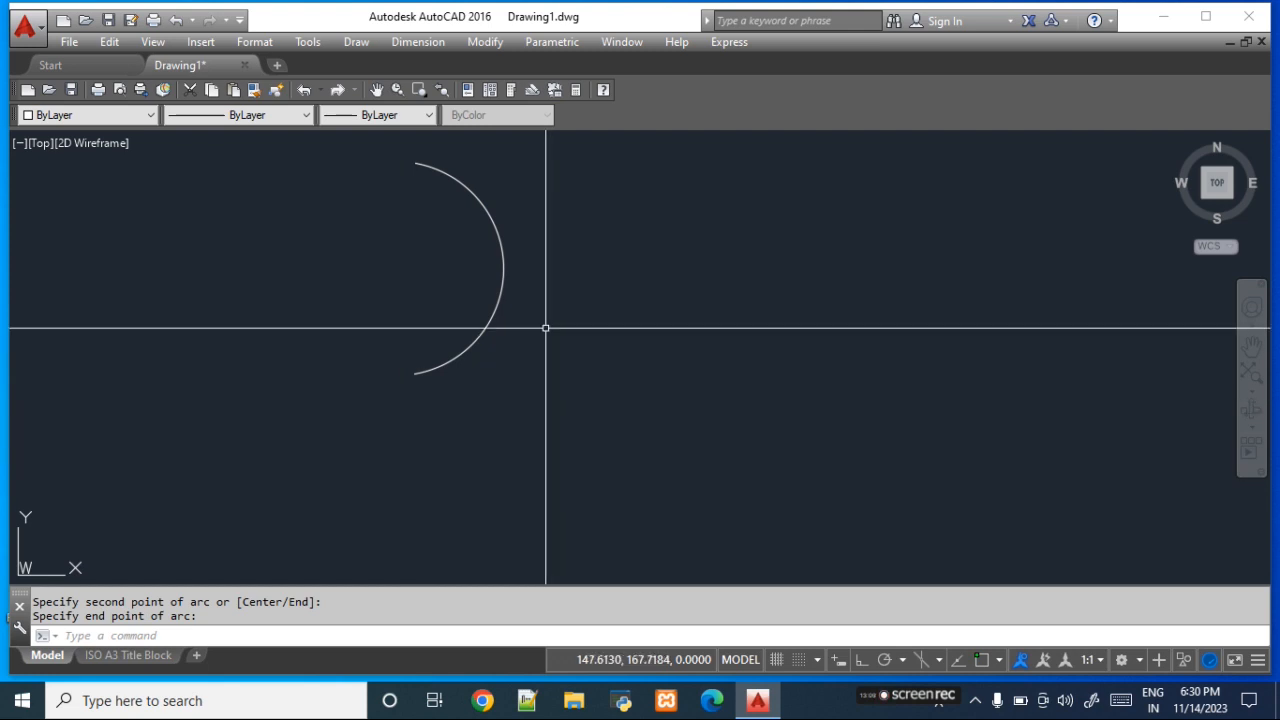
- Mirror the arc about a vertical line to its right at about X 188, keeping the source arc
click(482, 44)
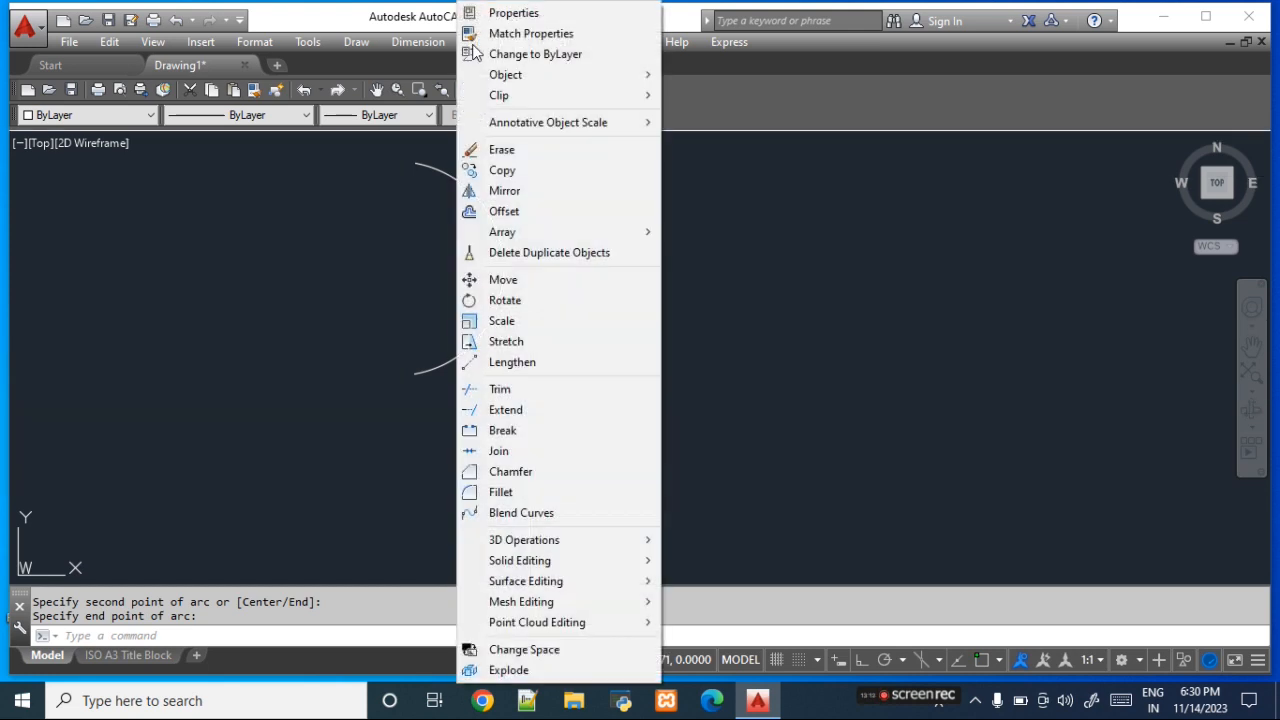
click(547, 199)
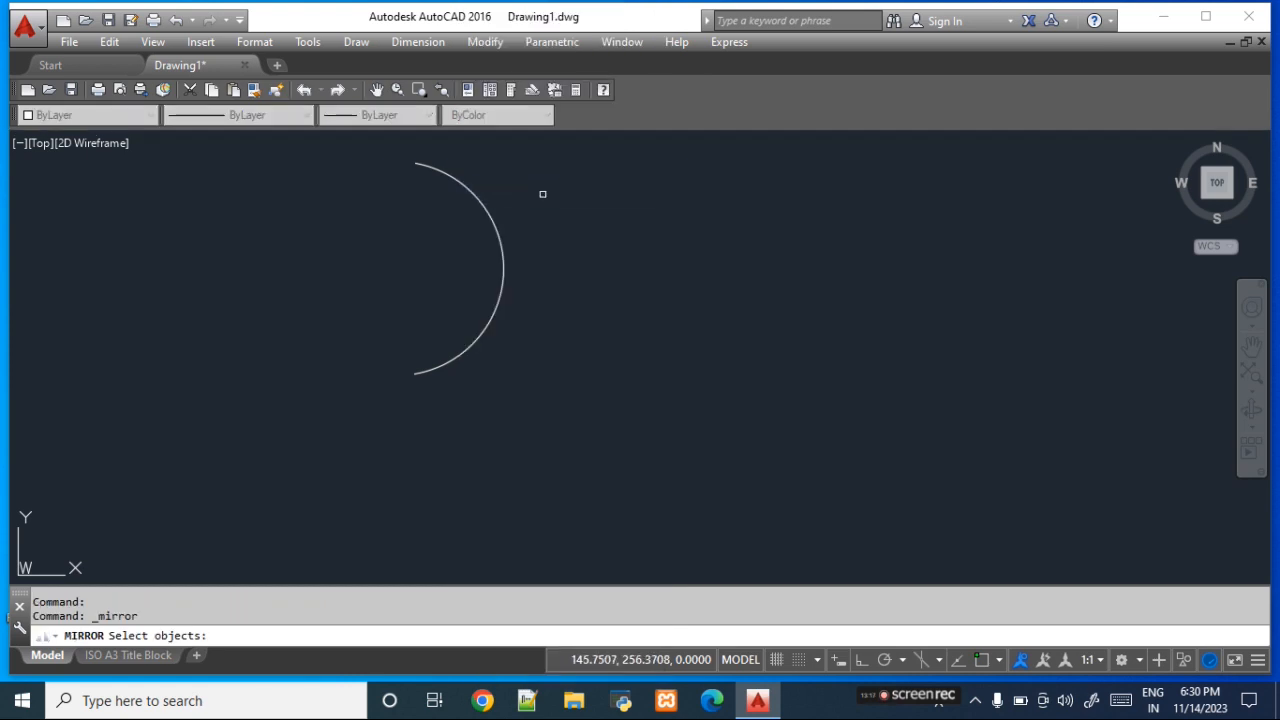
click(496, 302)
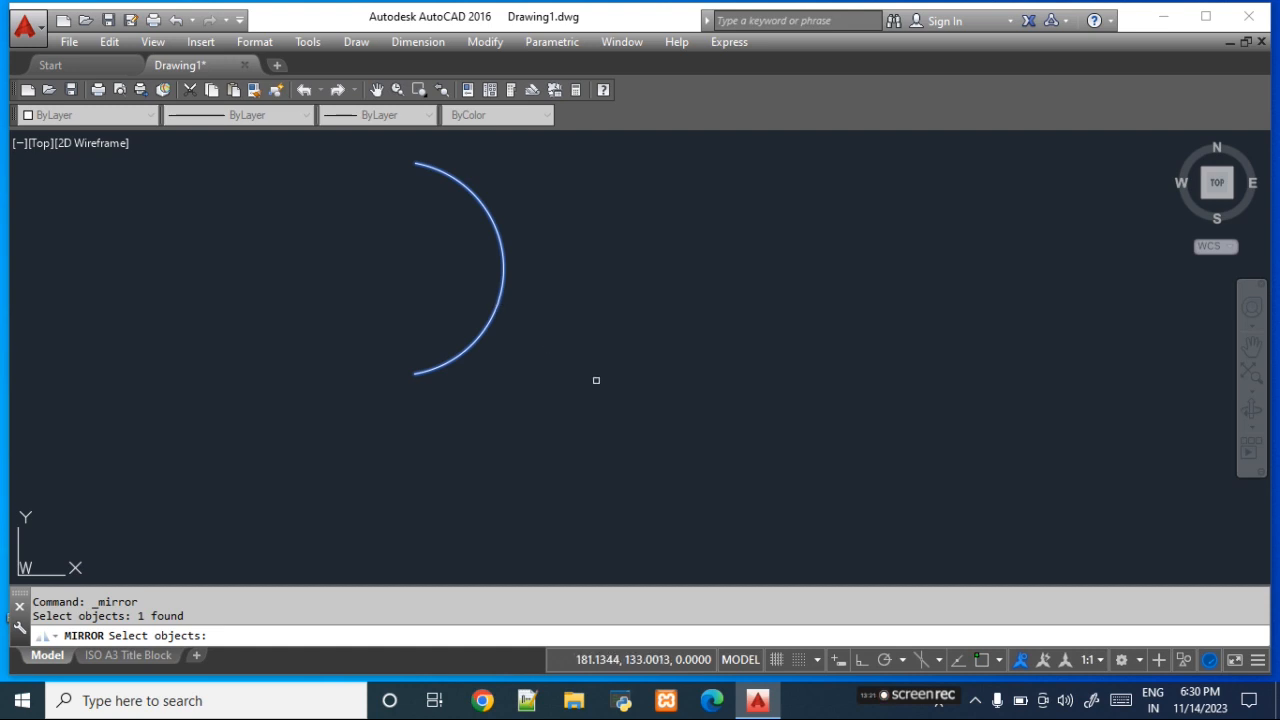
key(Return)
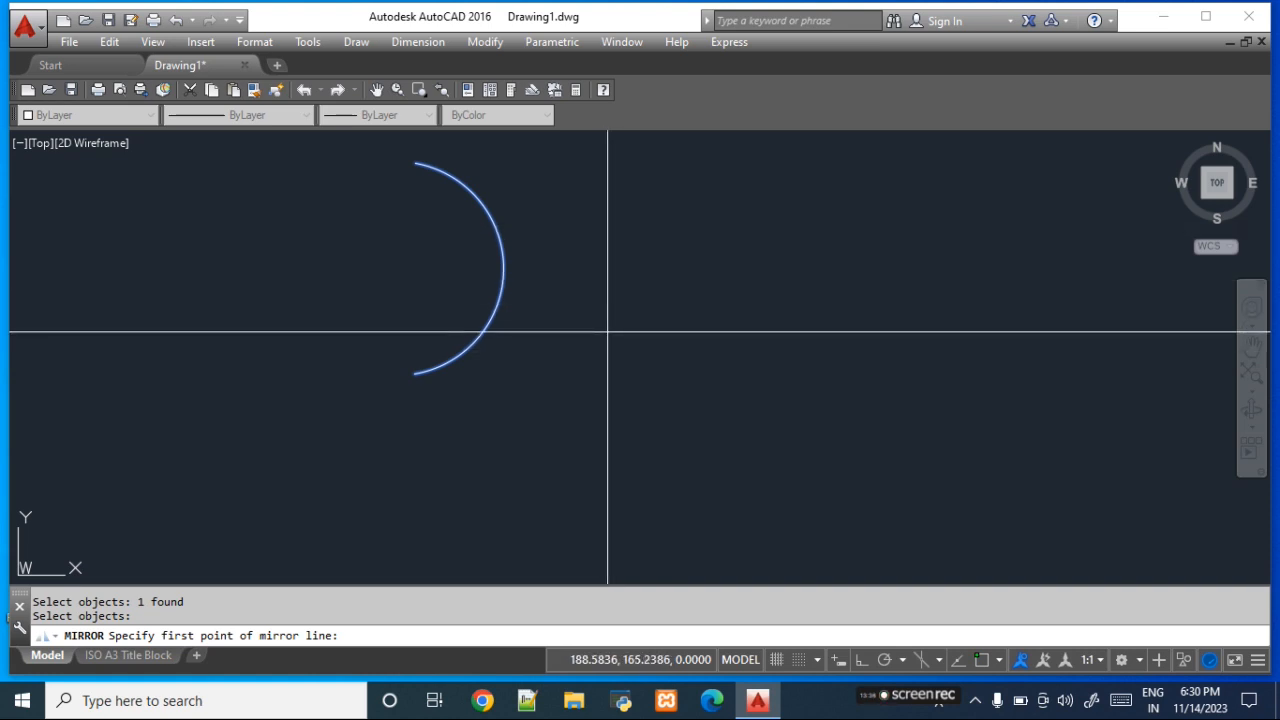
click(606, 253)
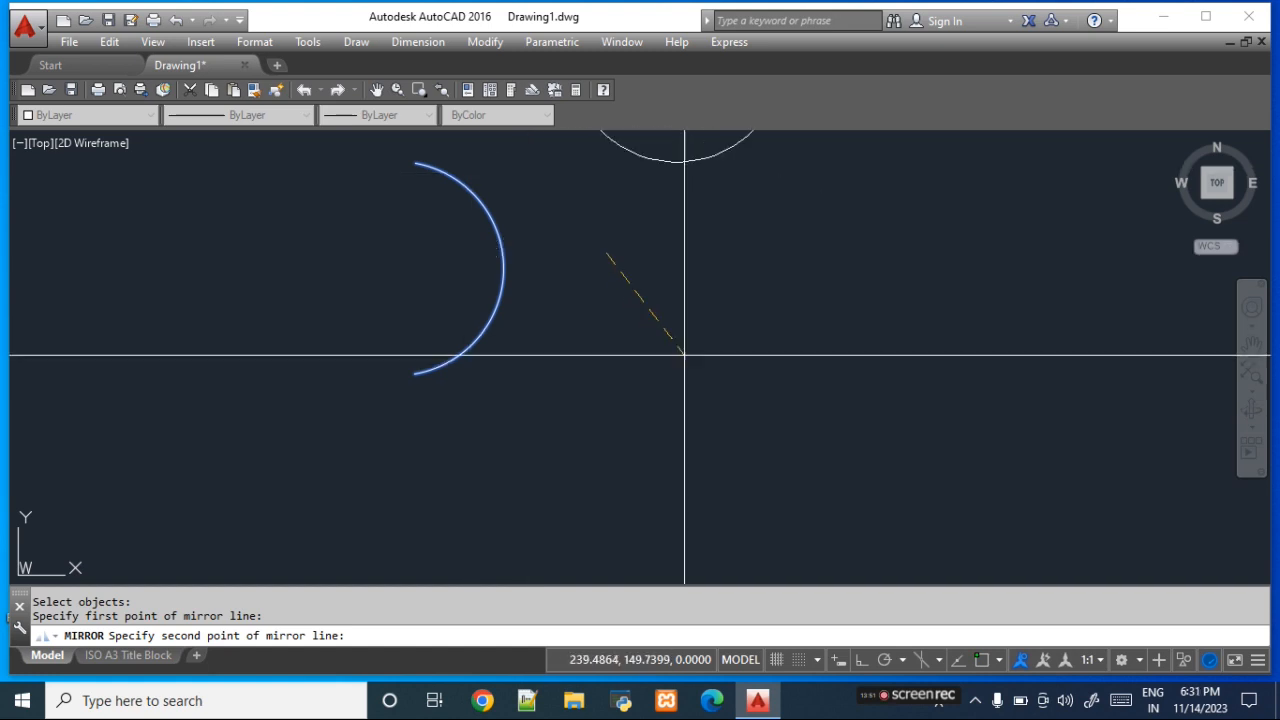
click(607, 432)
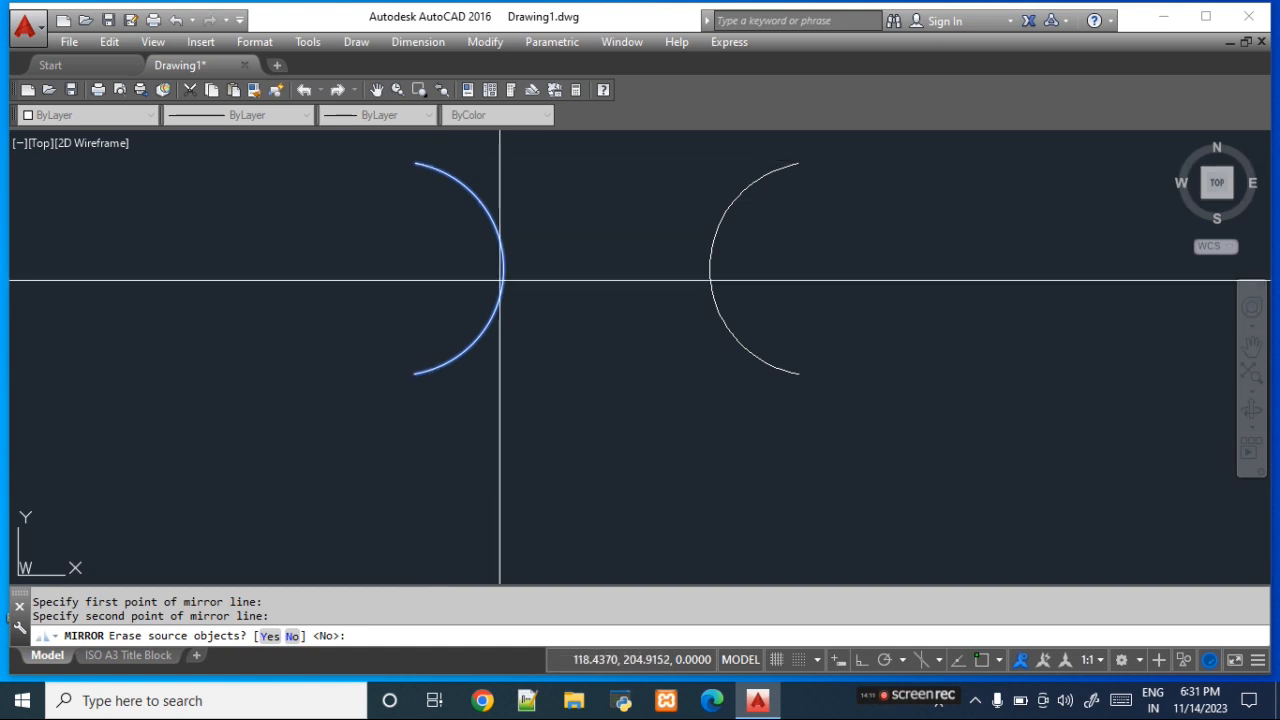
click(293, 637)
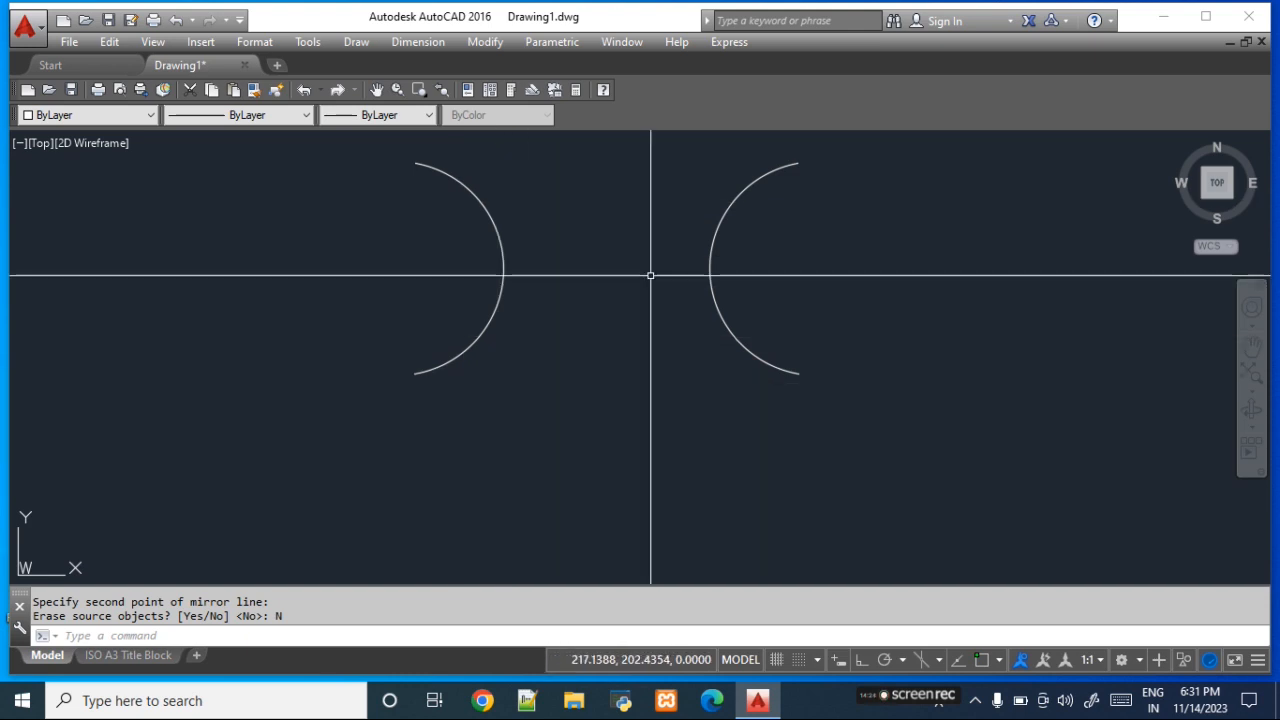
- Mirror both arcs about a horizontal line below them at about Y 116, erasing the source arcs
text(mi)
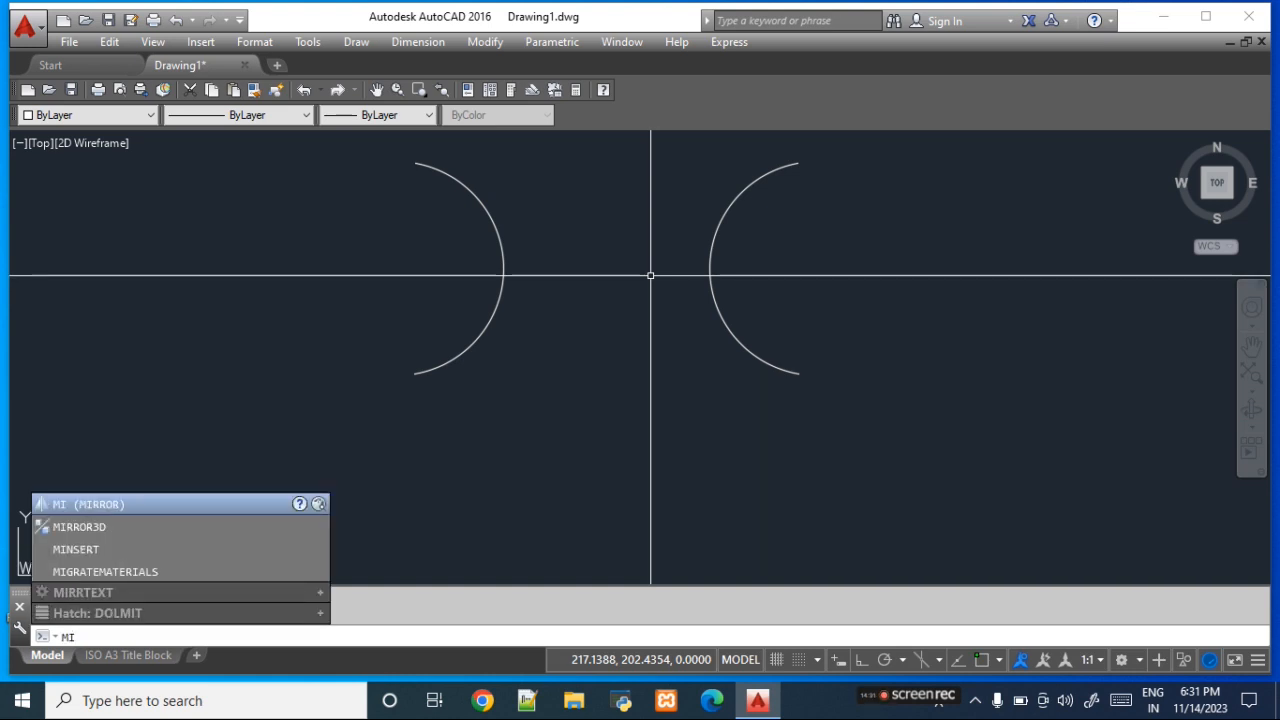
key(Return)
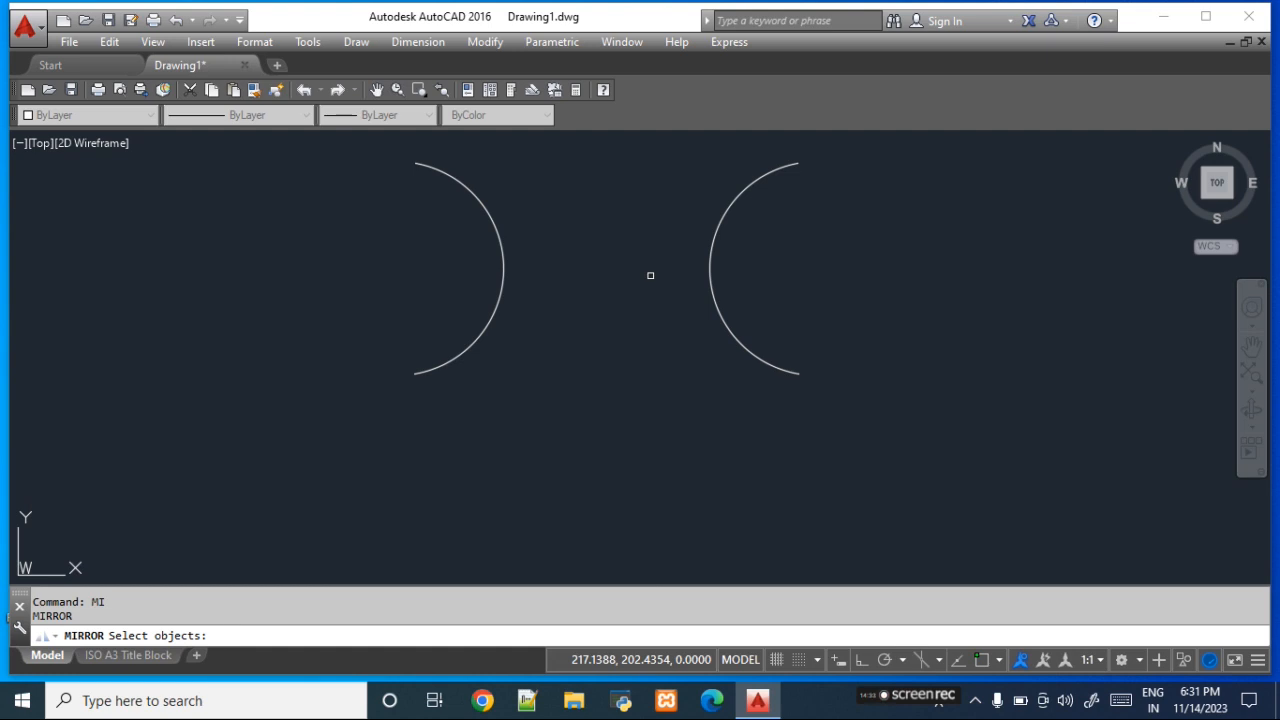
click(746, 347)
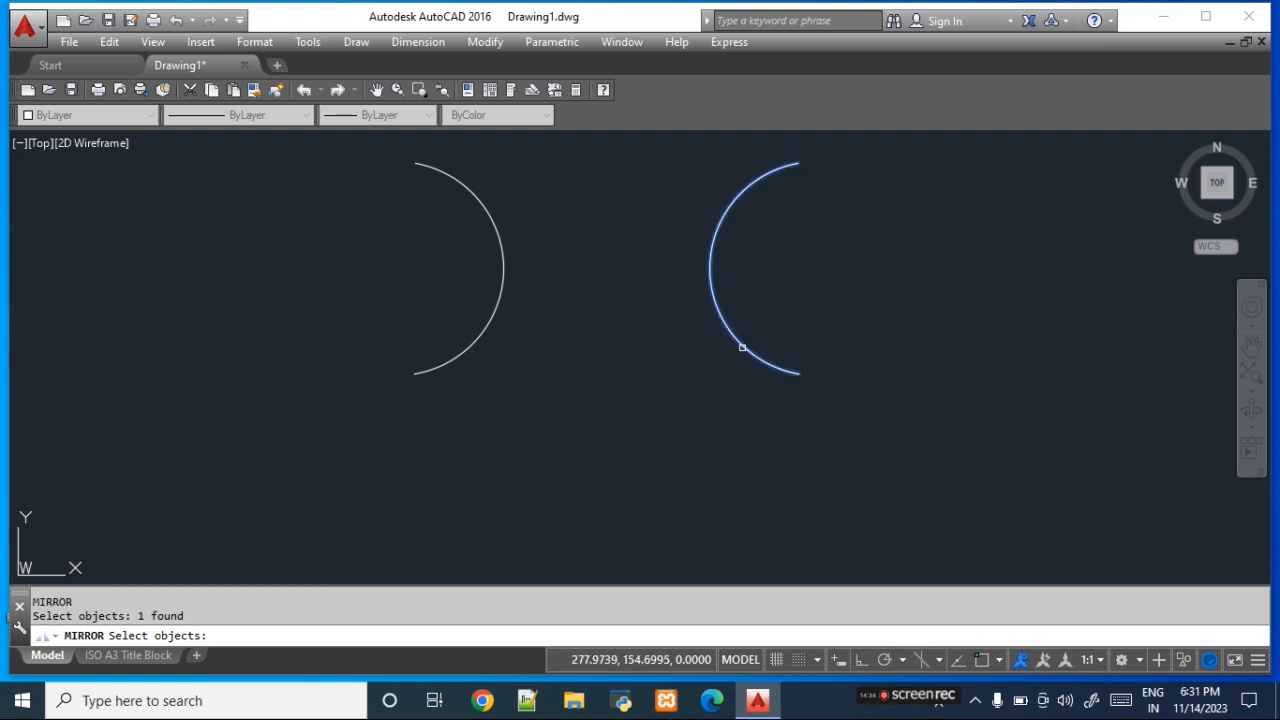
click(498, 323)
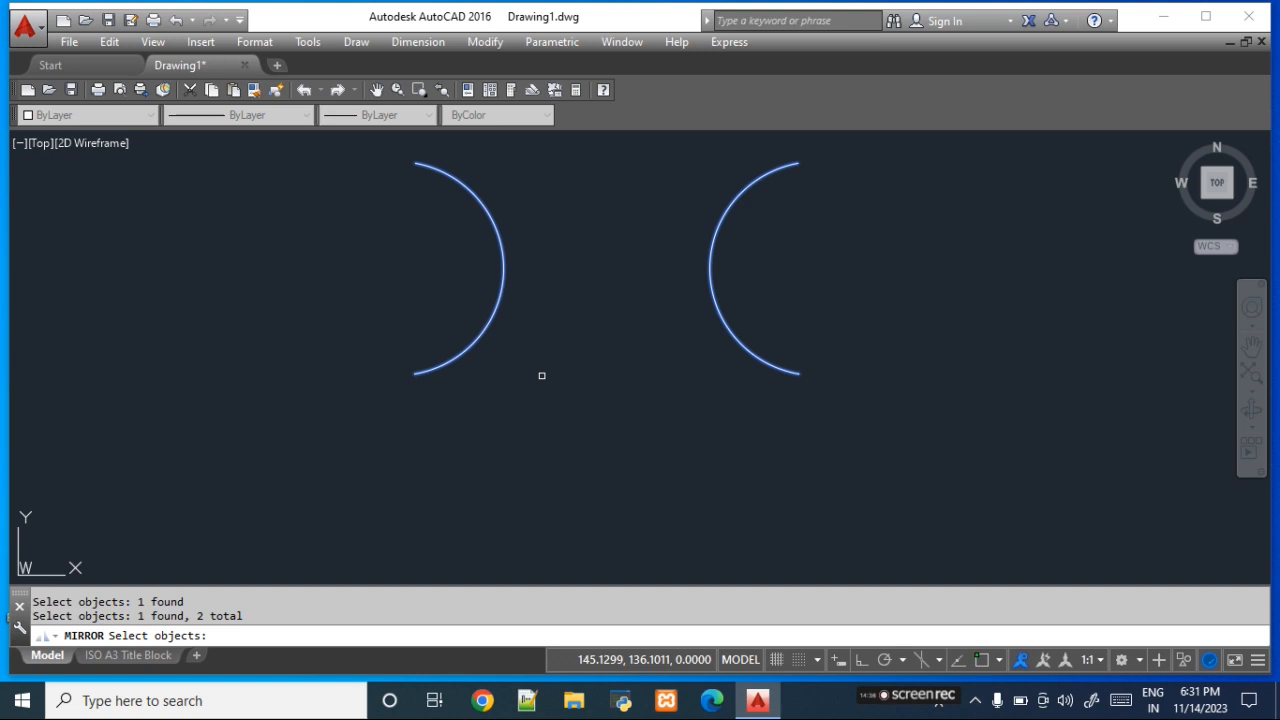
key(Return)
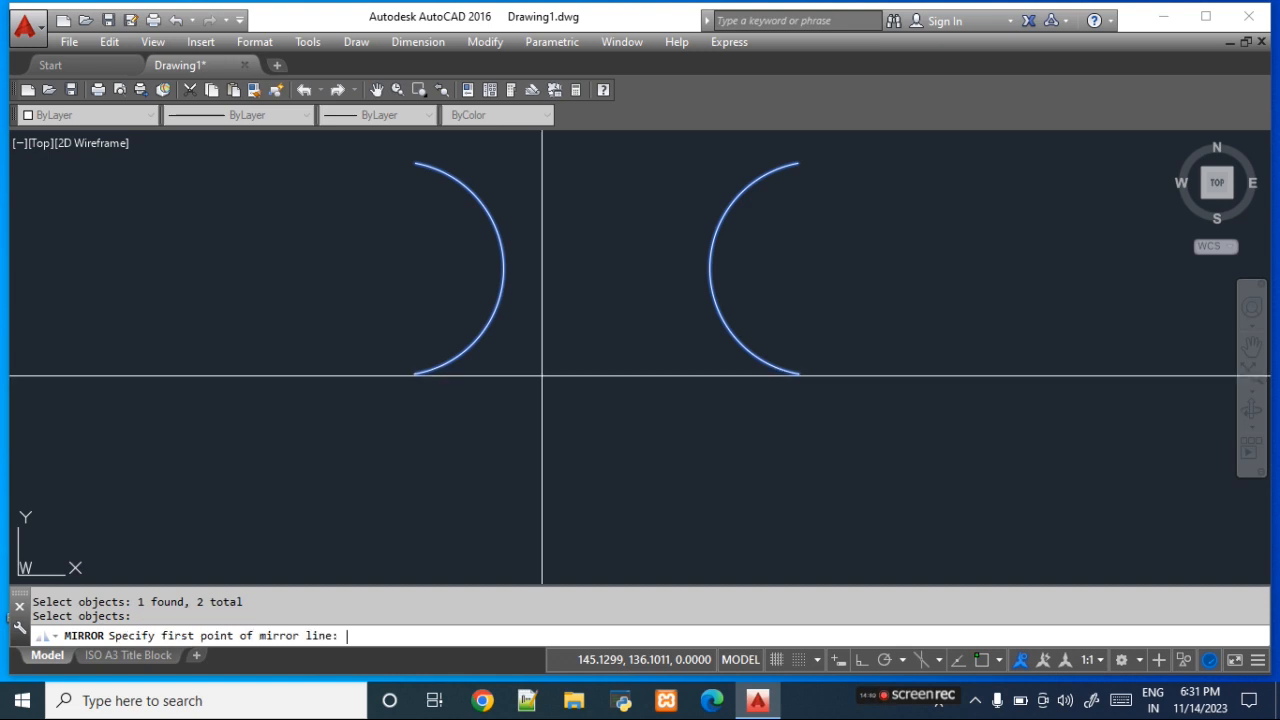
click(497, 406)
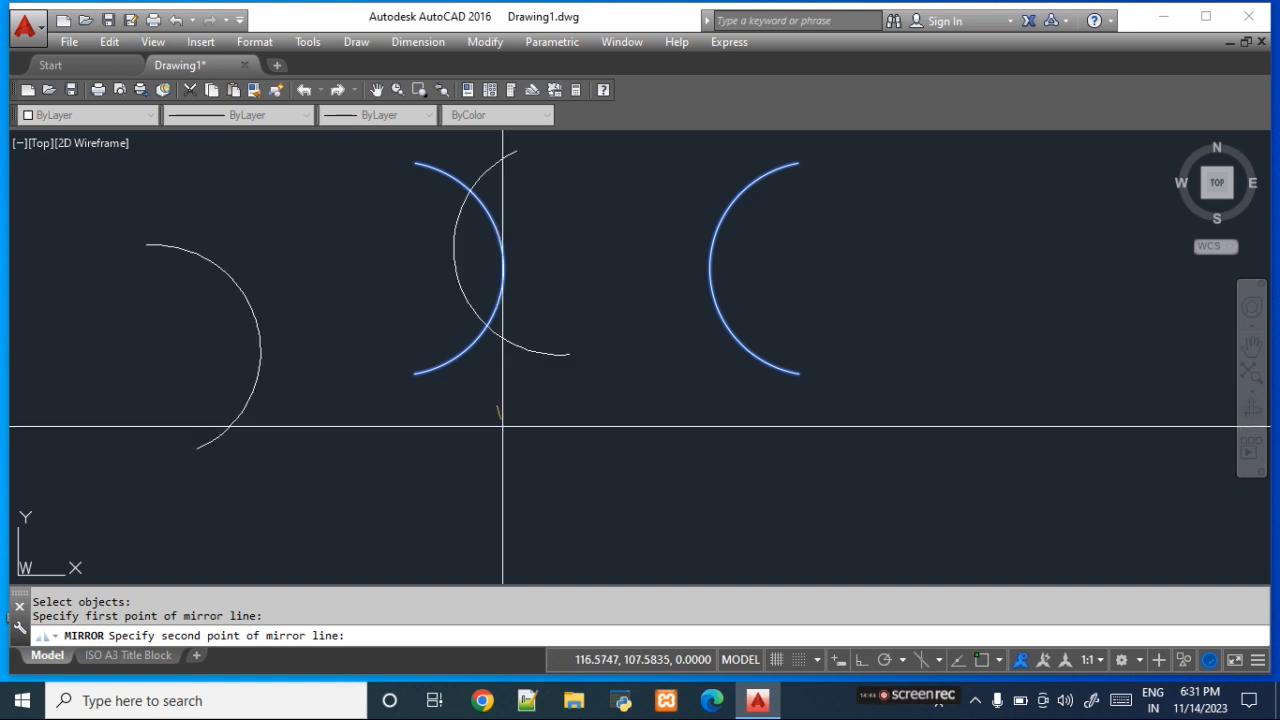
click(697, 406)
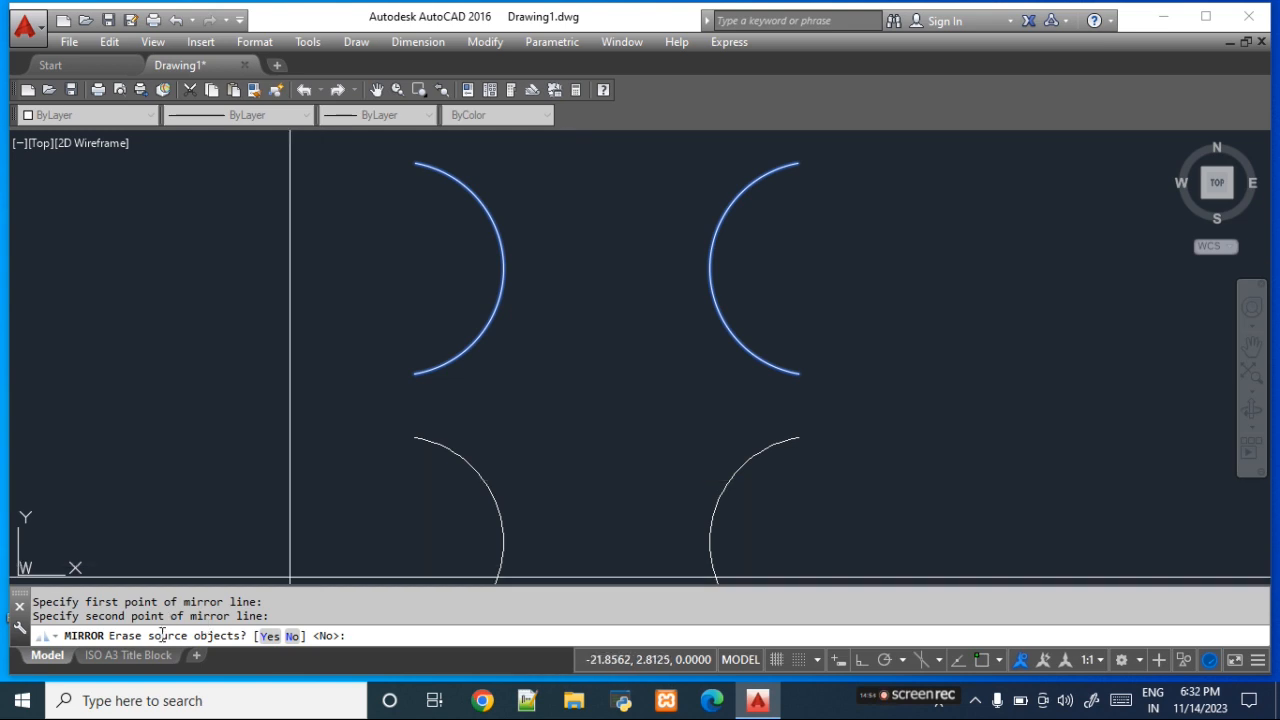
click(270, 643)
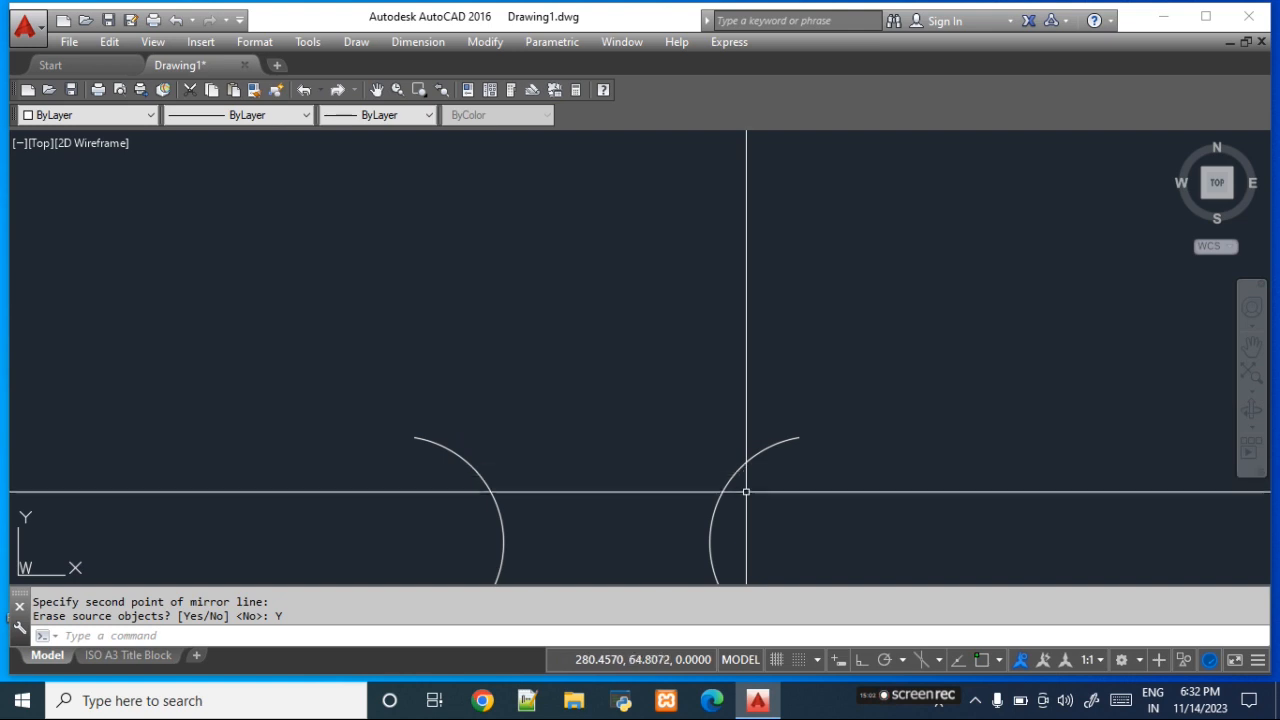
- Delete both mirrored arcs and zoom to the whole drawing
click(746, 549)
click(421, 440)
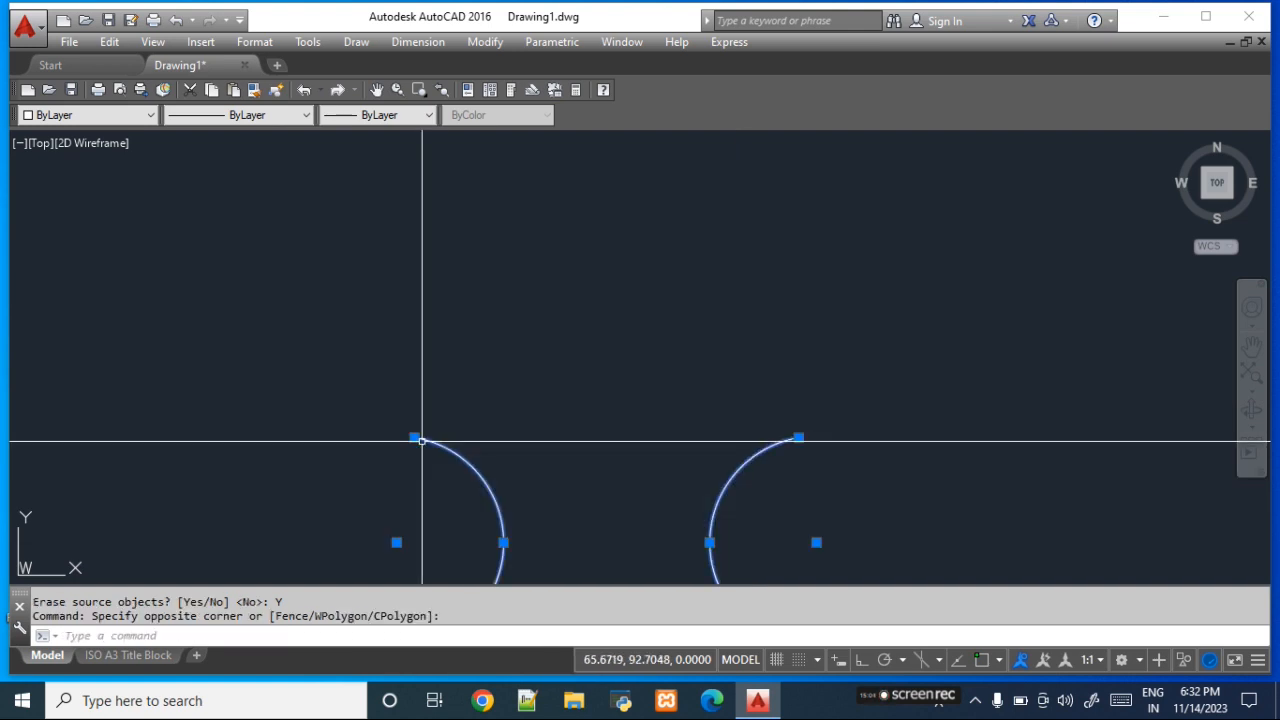
key(Delete)
text(z)
key(Return)
text(e)
key(Return)
- Draw a small rectangle near the middle of the drawing, with its lower-right corner at about (189, 119)
text(rec)
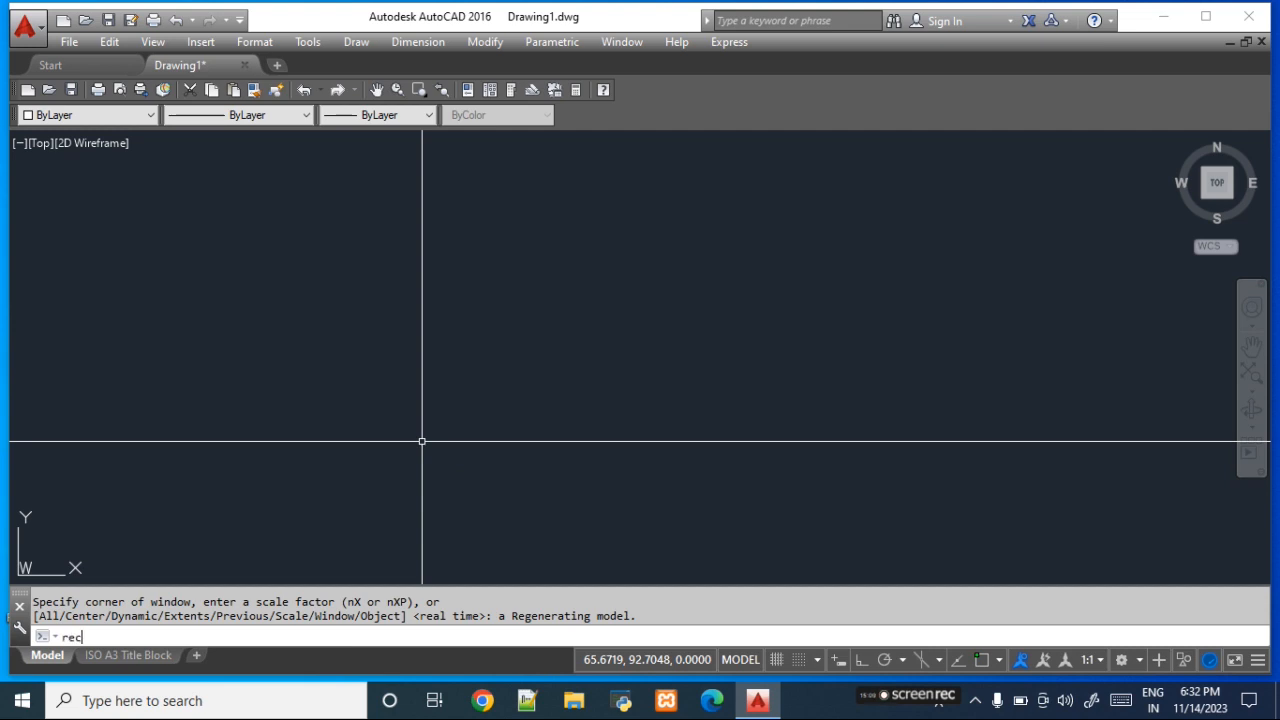
key(Return)
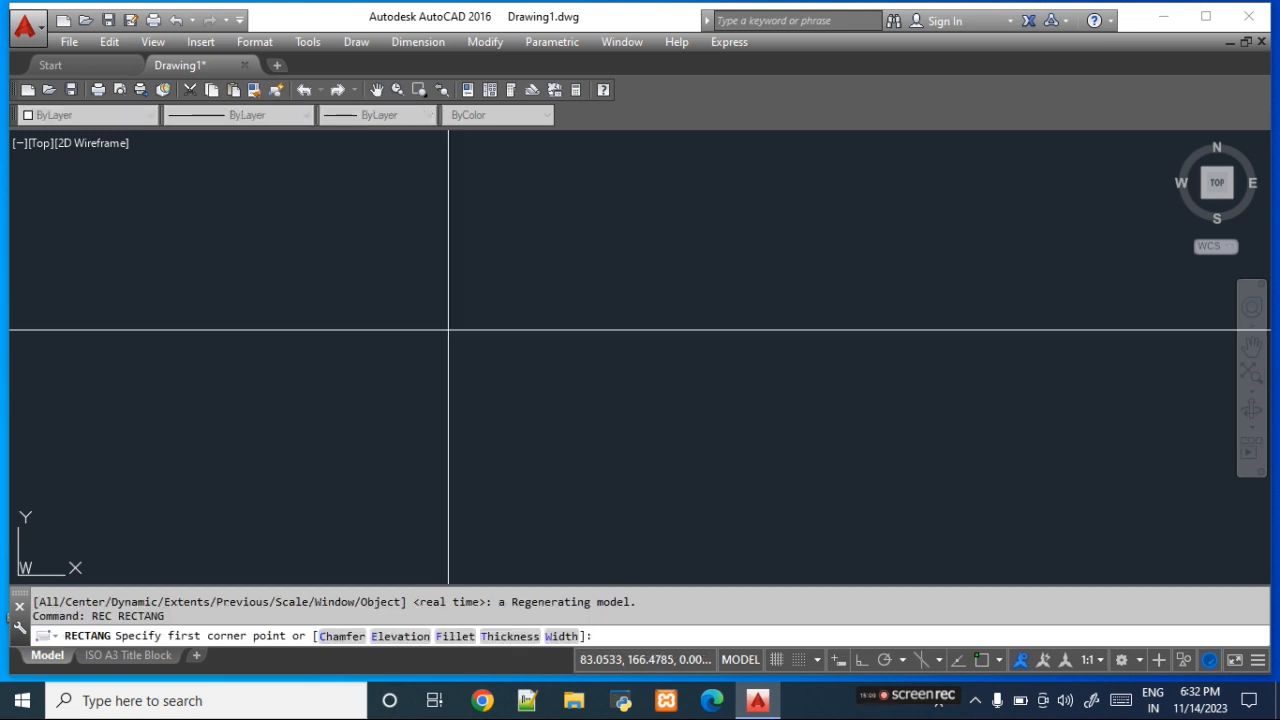
click(502, 336)
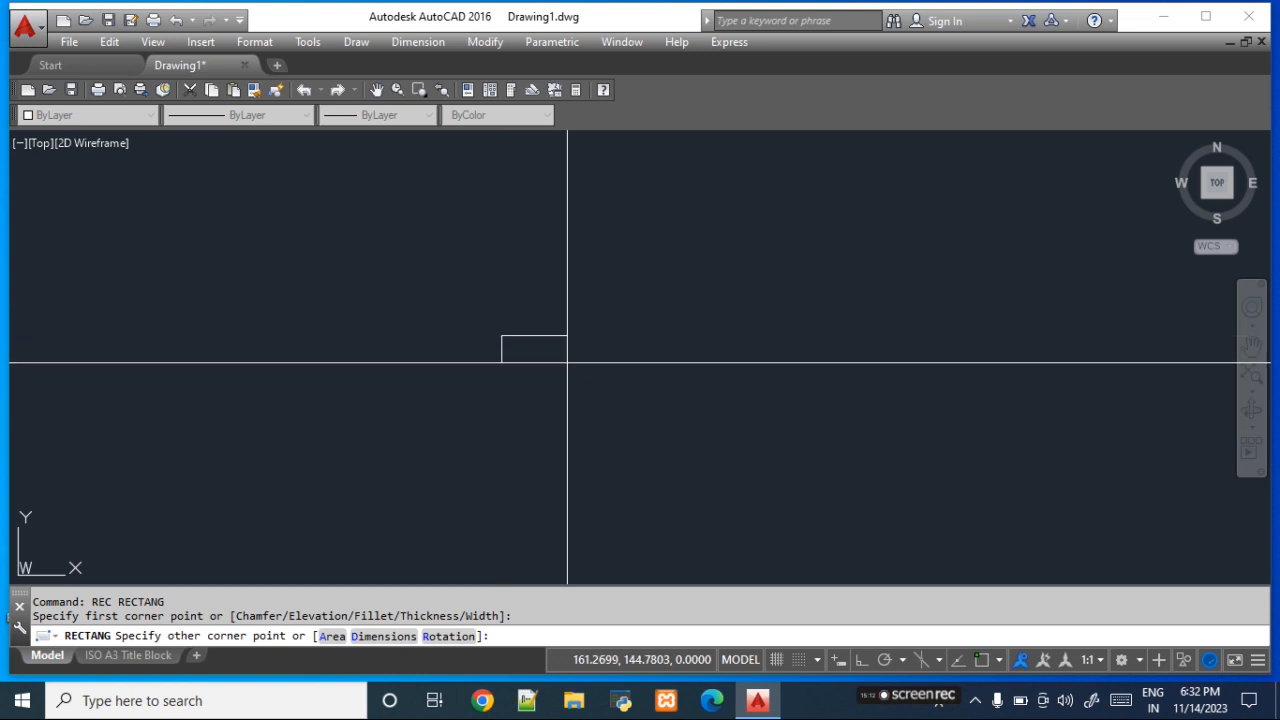
click(608, 401)
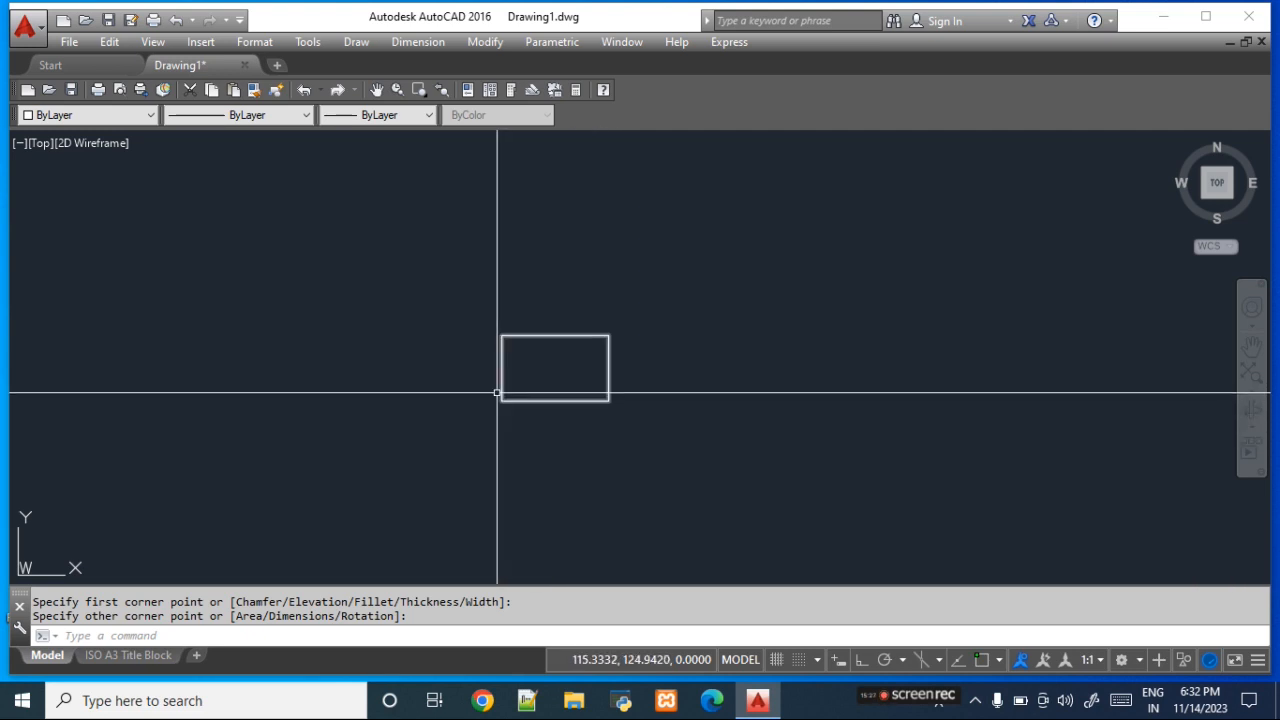
- Draw a larger rectangle around the existing one, leaving a roughly even gap on all sides
click(360, 42)
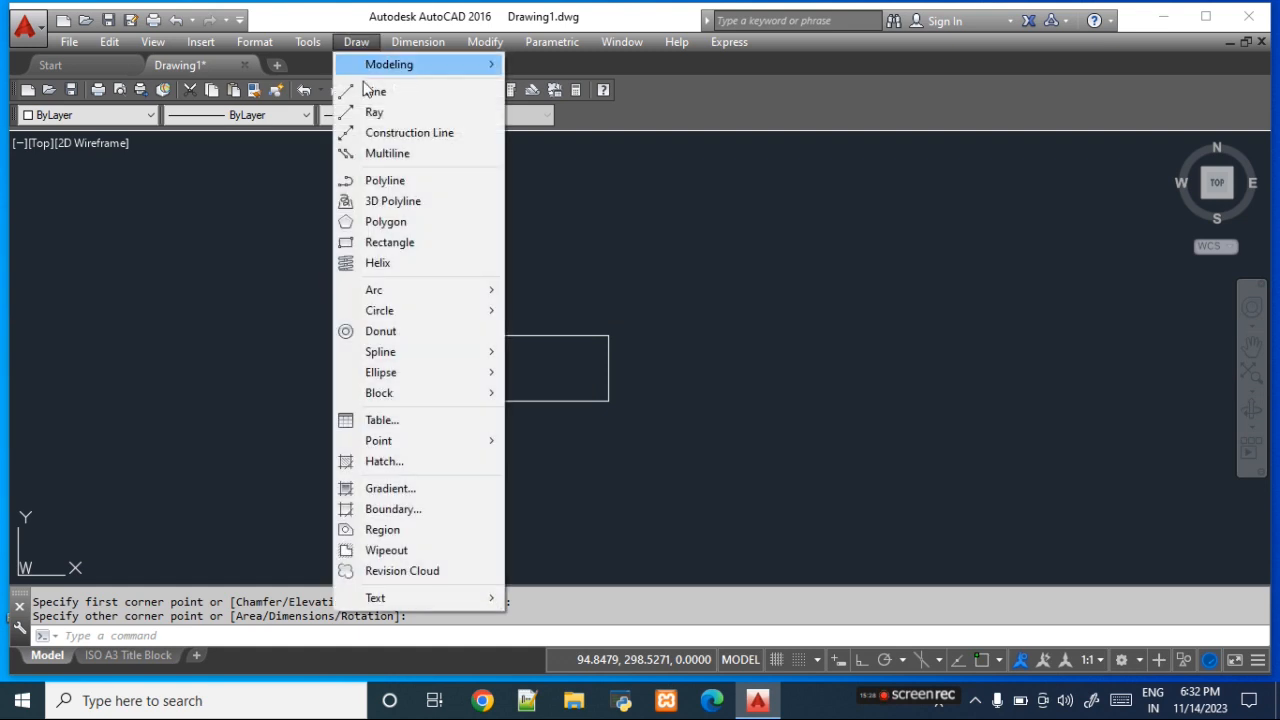
click(412, 245)
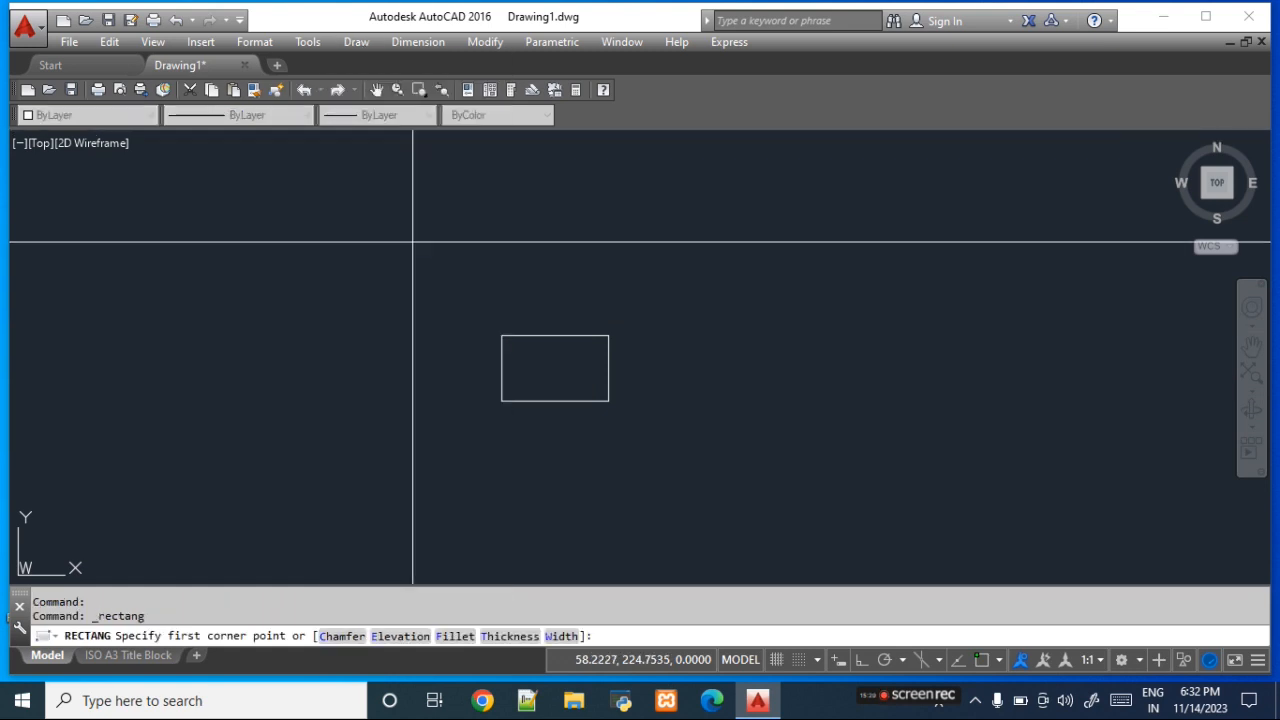
click(479, 313)
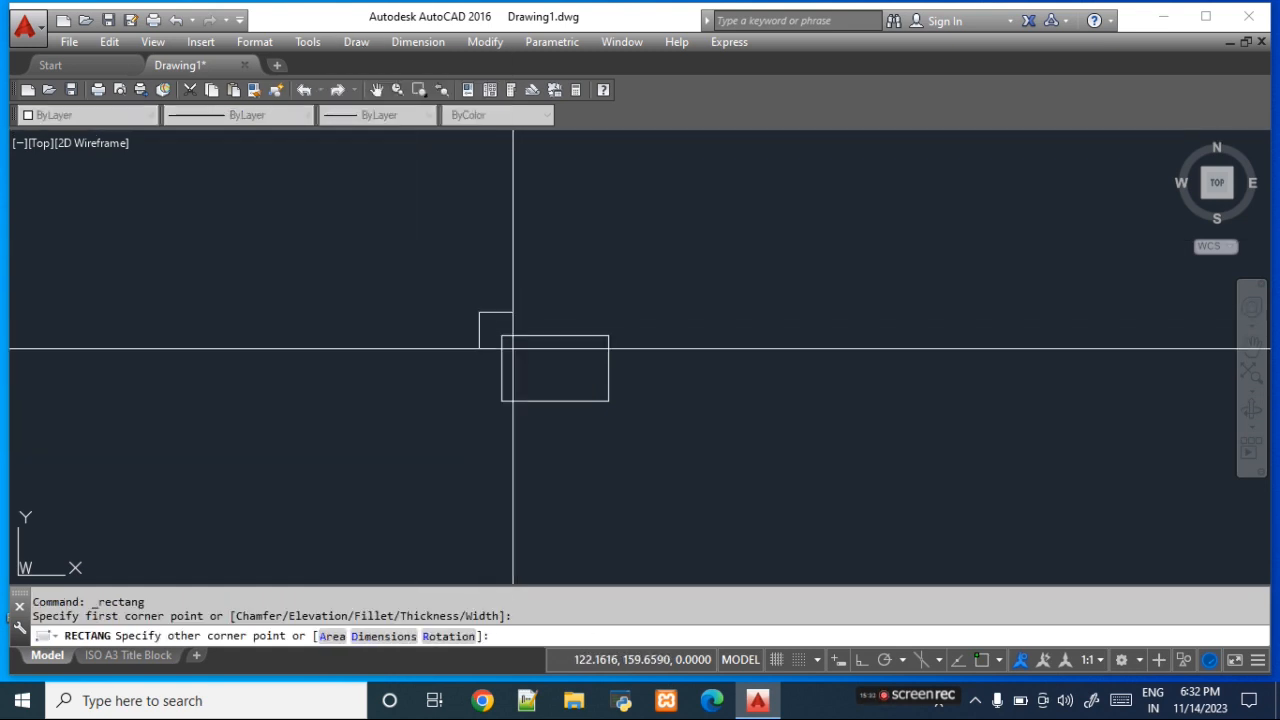
click(633, 429)
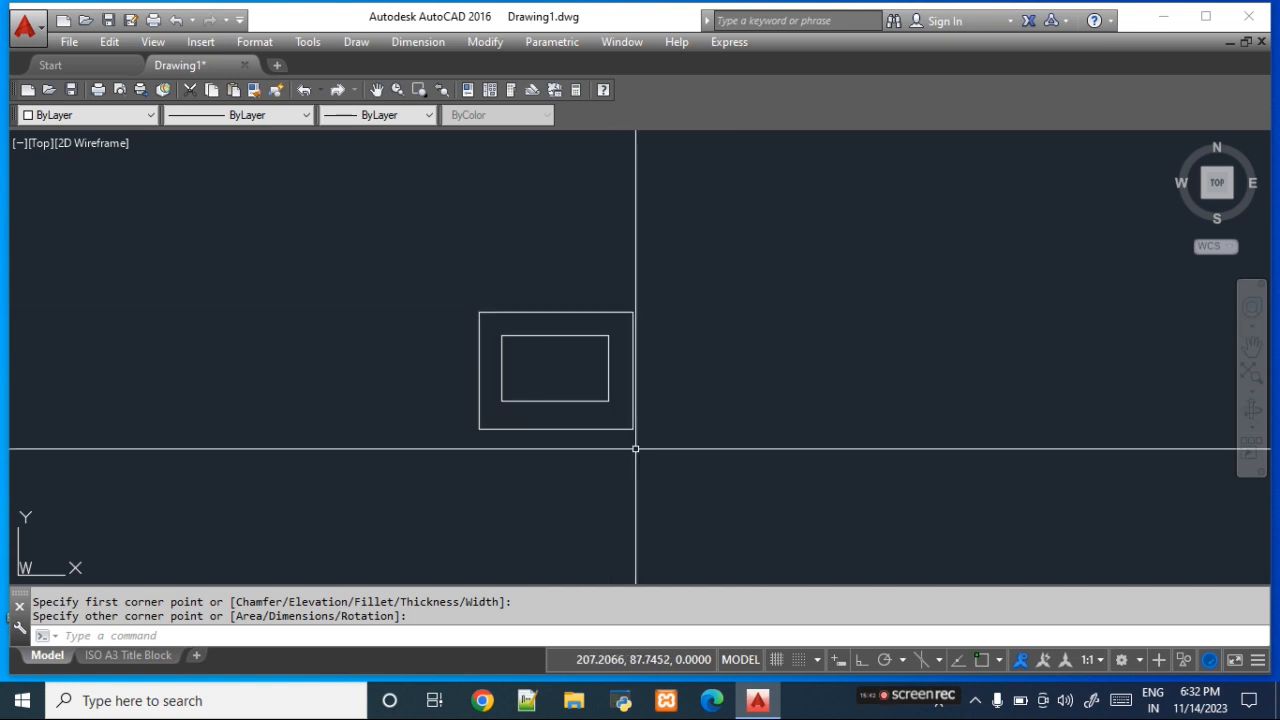
- Delete the outer rectangle
click(568, 460)
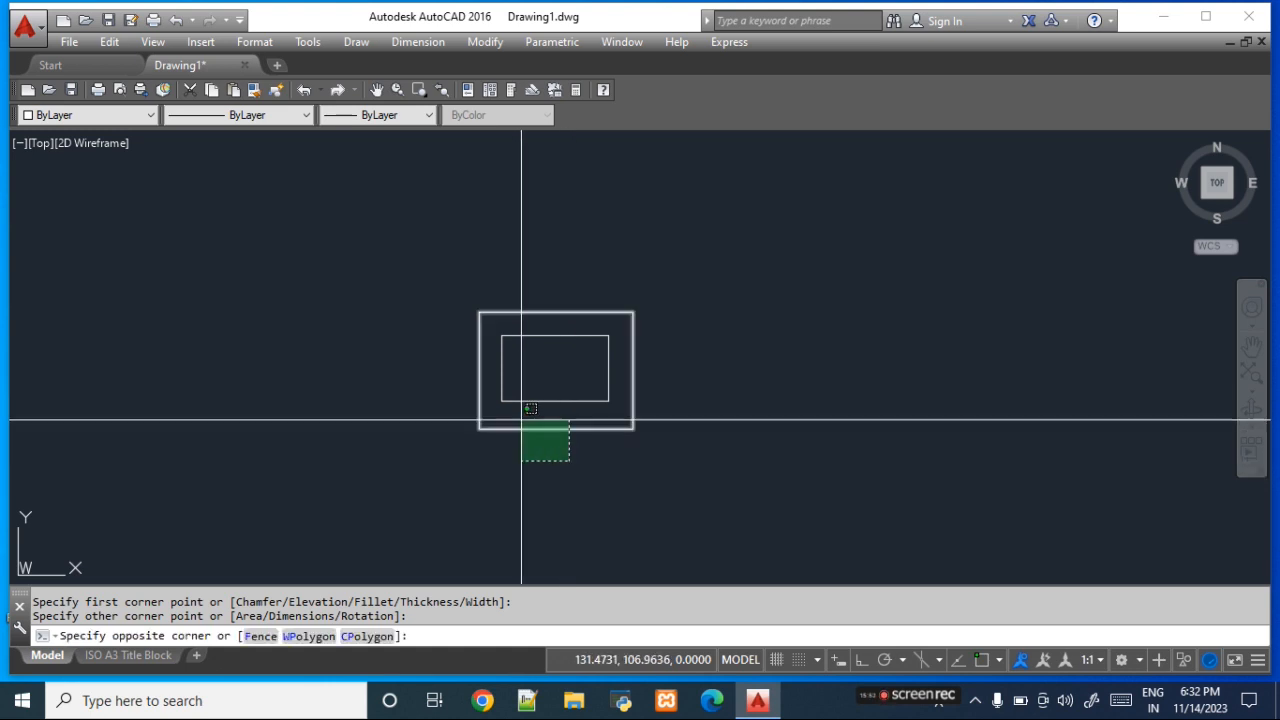
click(522, 424)
key(Delete)
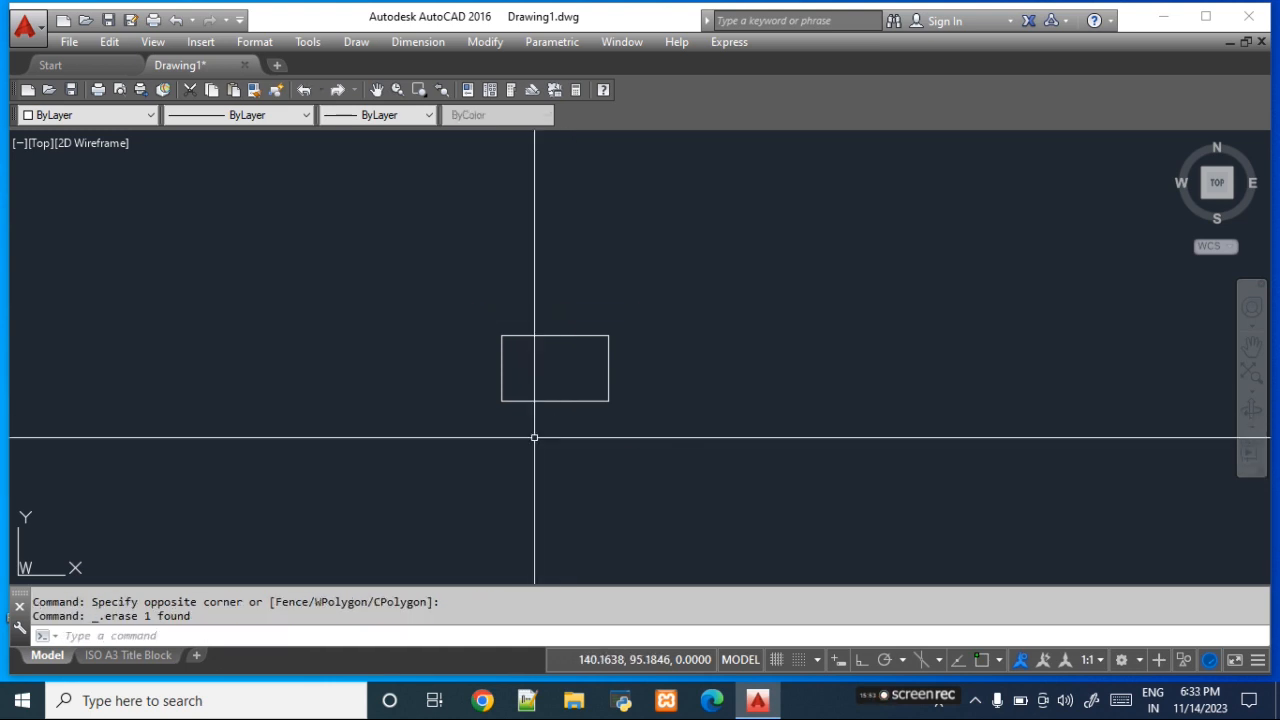
- Offset the rectangle by a distance of 10, once inward and twice outward
click(486, 43)
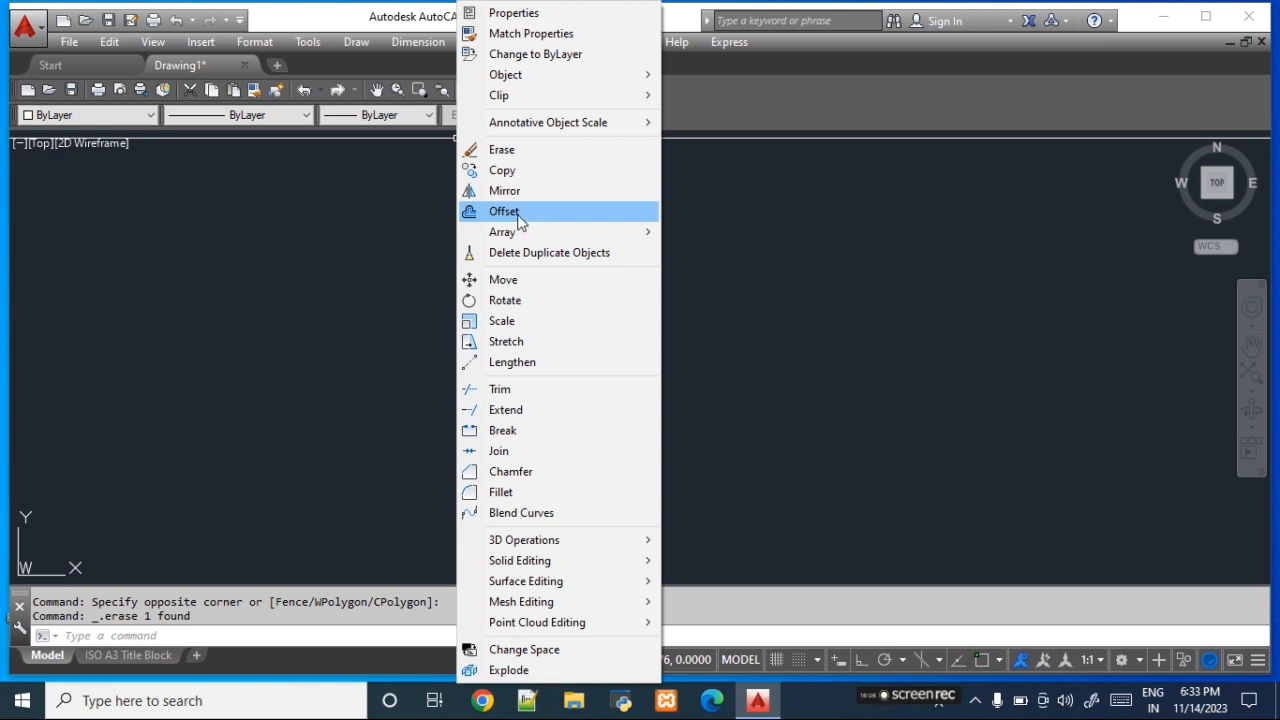
click(532, 218)
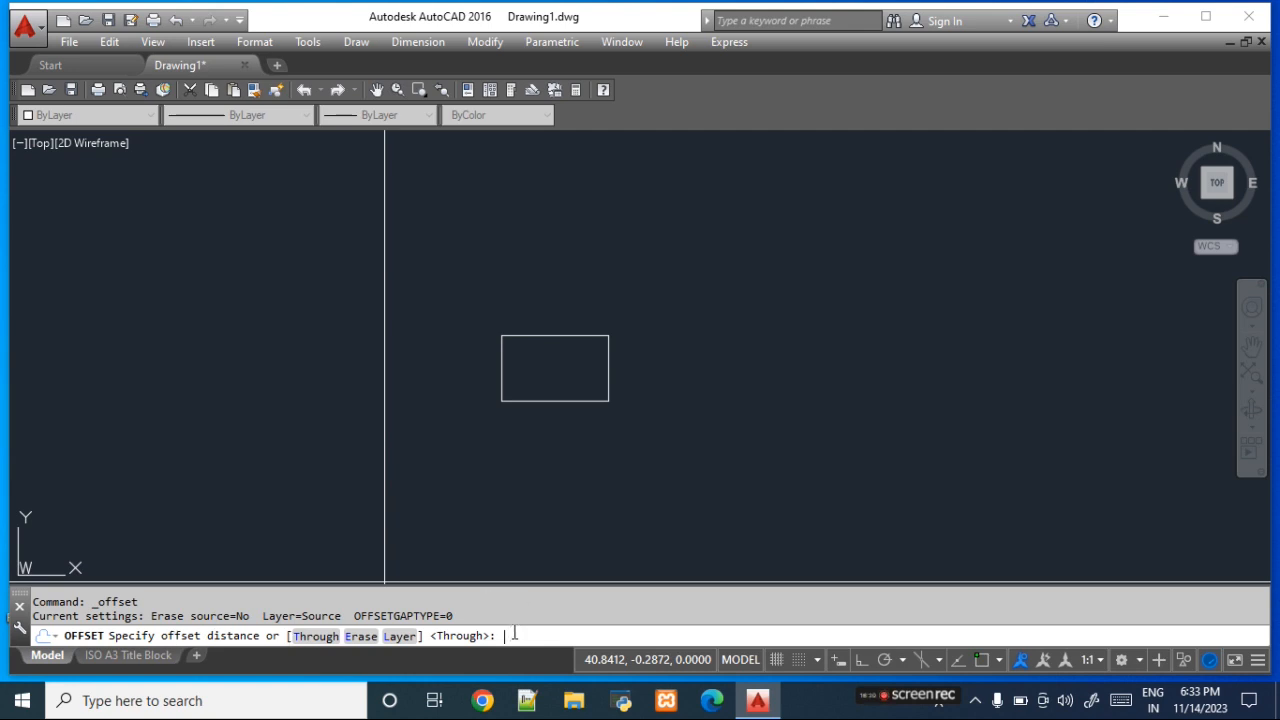
text(10)
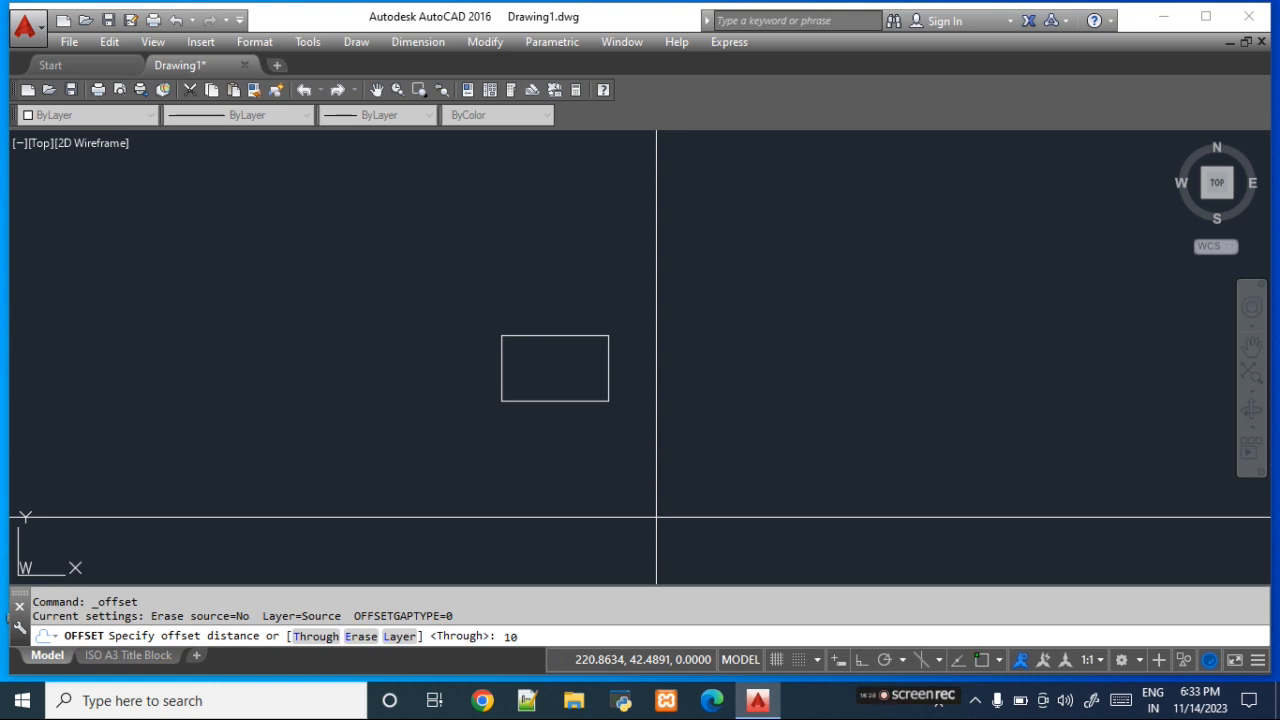
key(Return)
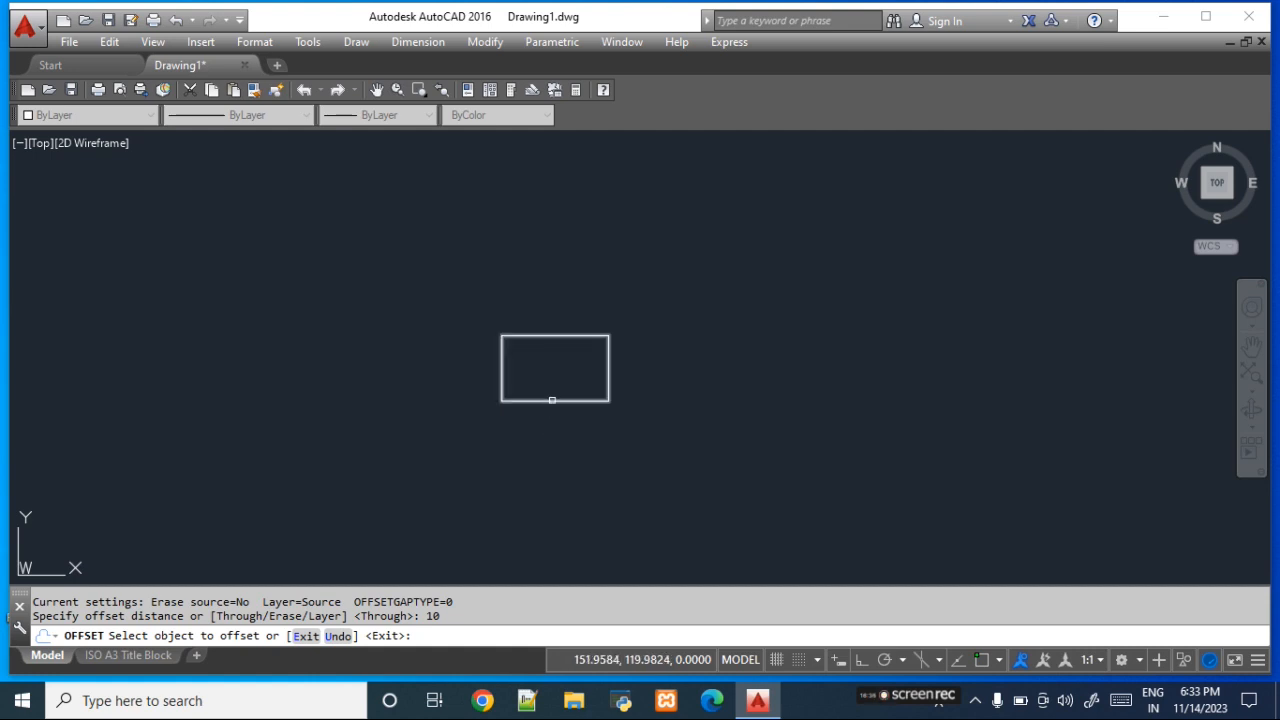
click(552, 400)
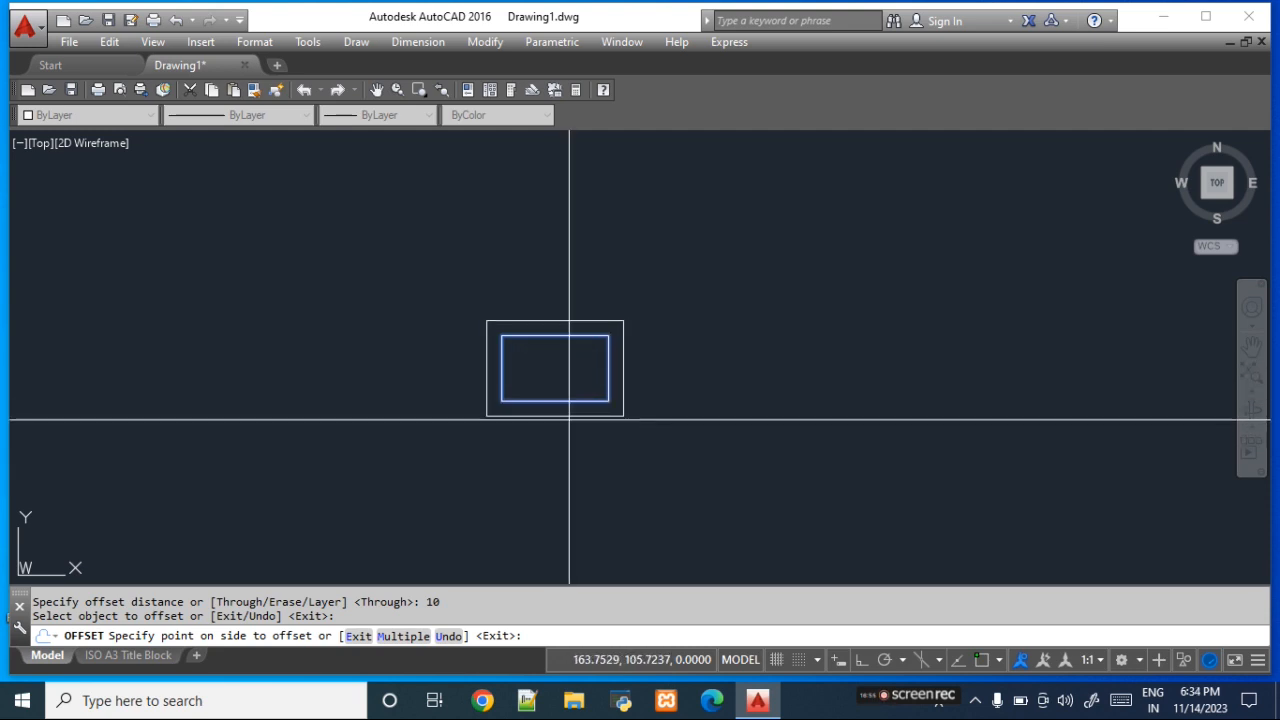
click(563, 385)
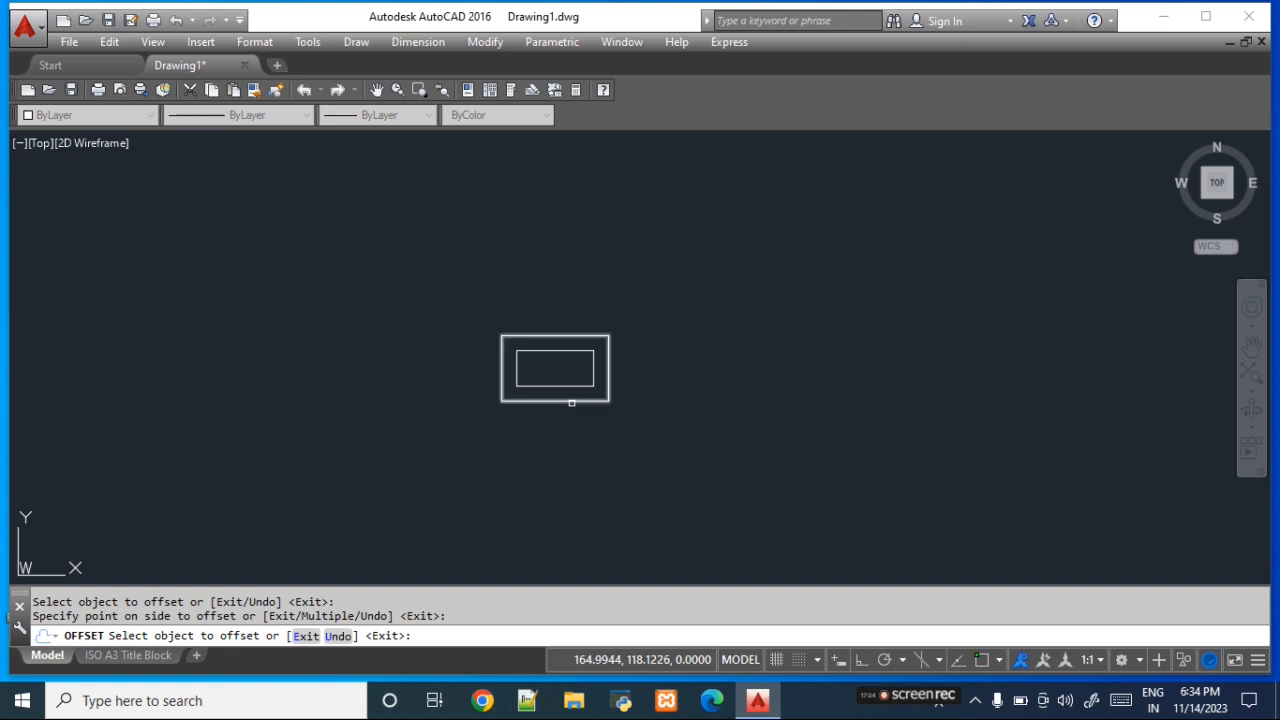
click(571, 402)
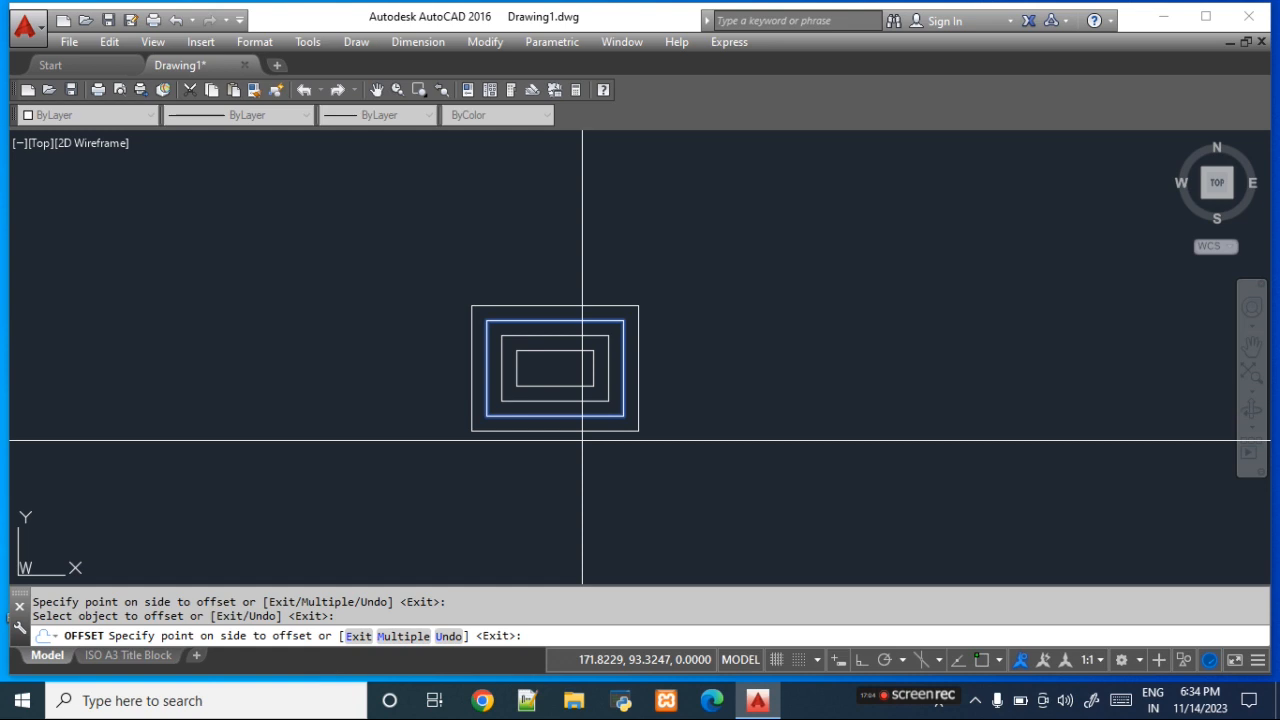
click(582, 440)
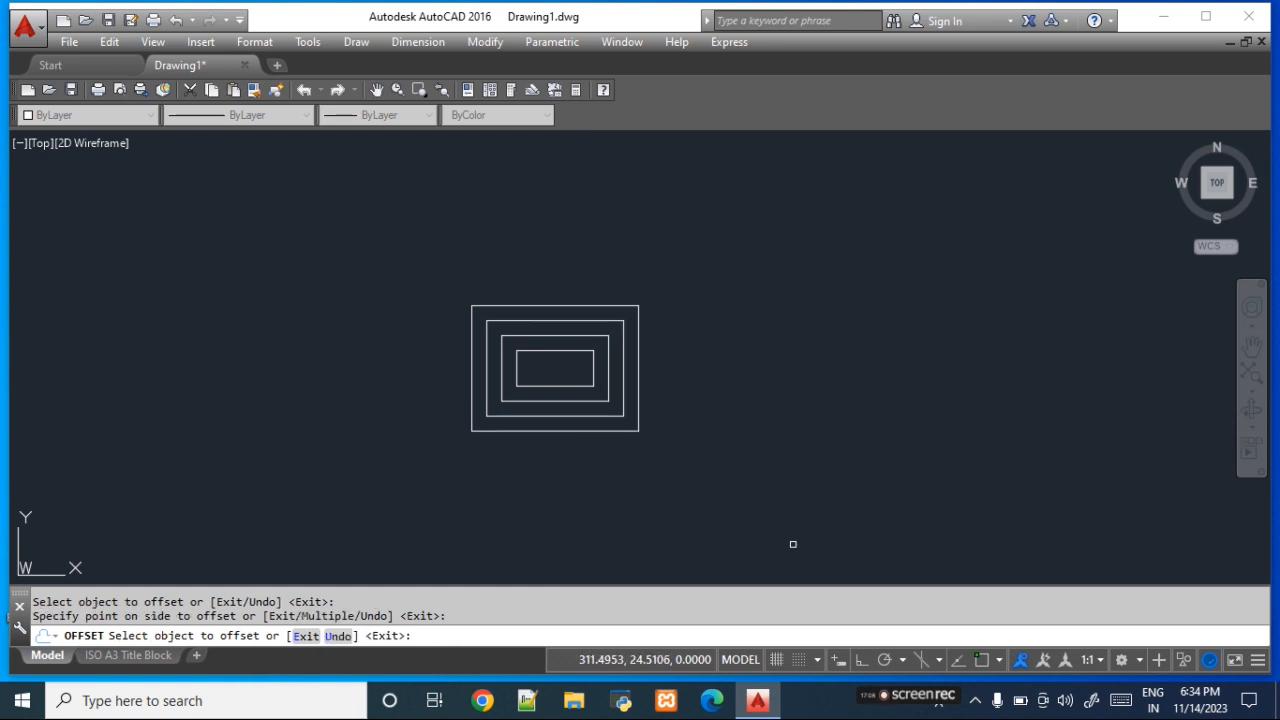
- Offset the outermost rectangle outward repeatedly with the Multiple option
click(575, 432)
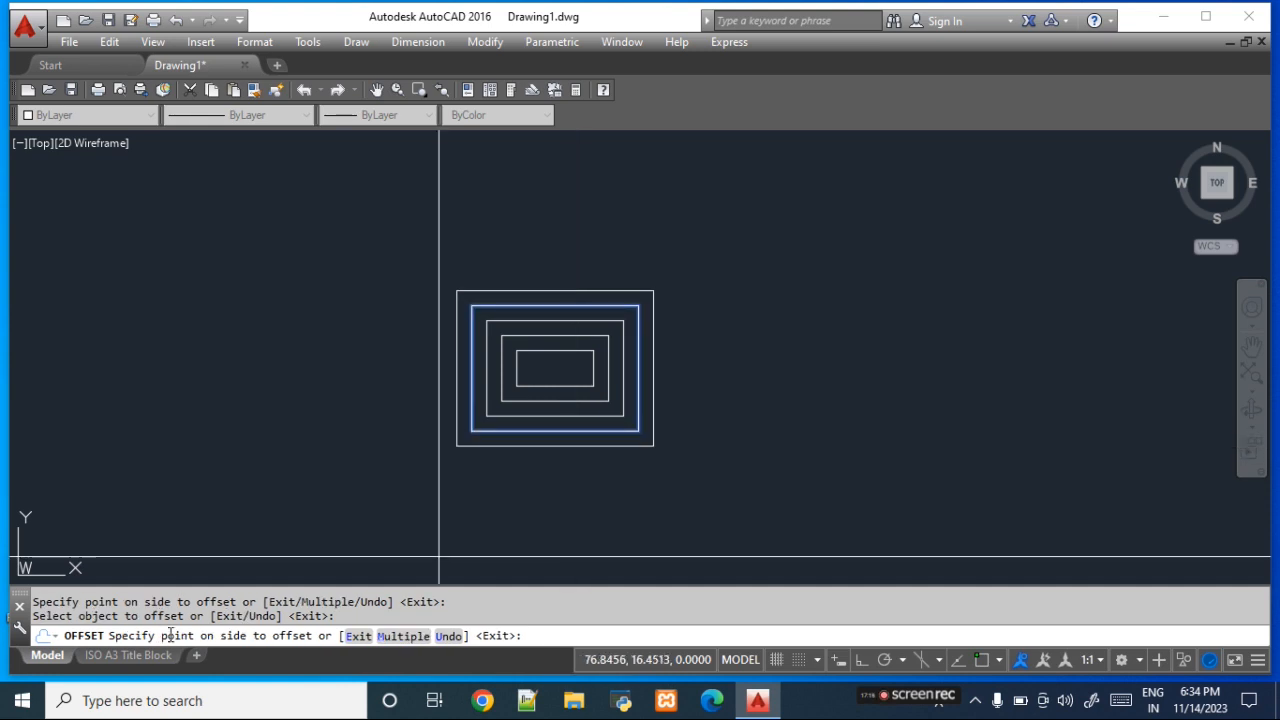
click(406, 642)
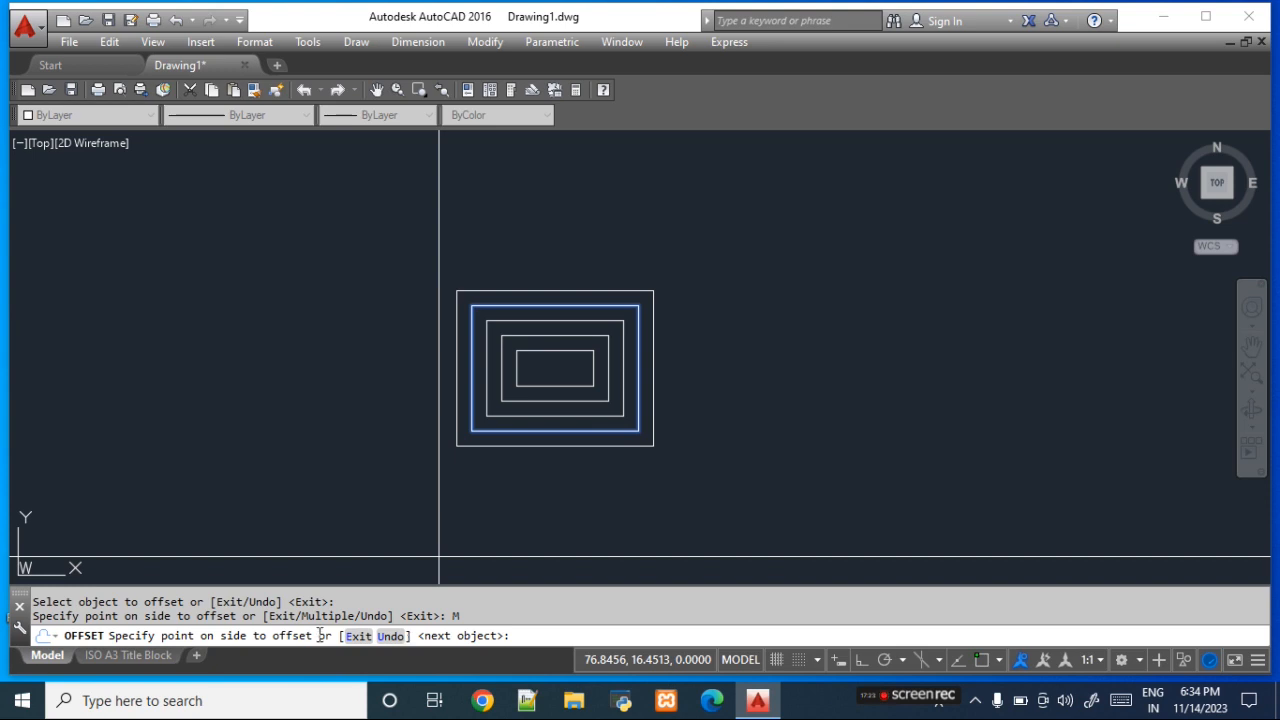
click(677, 502)
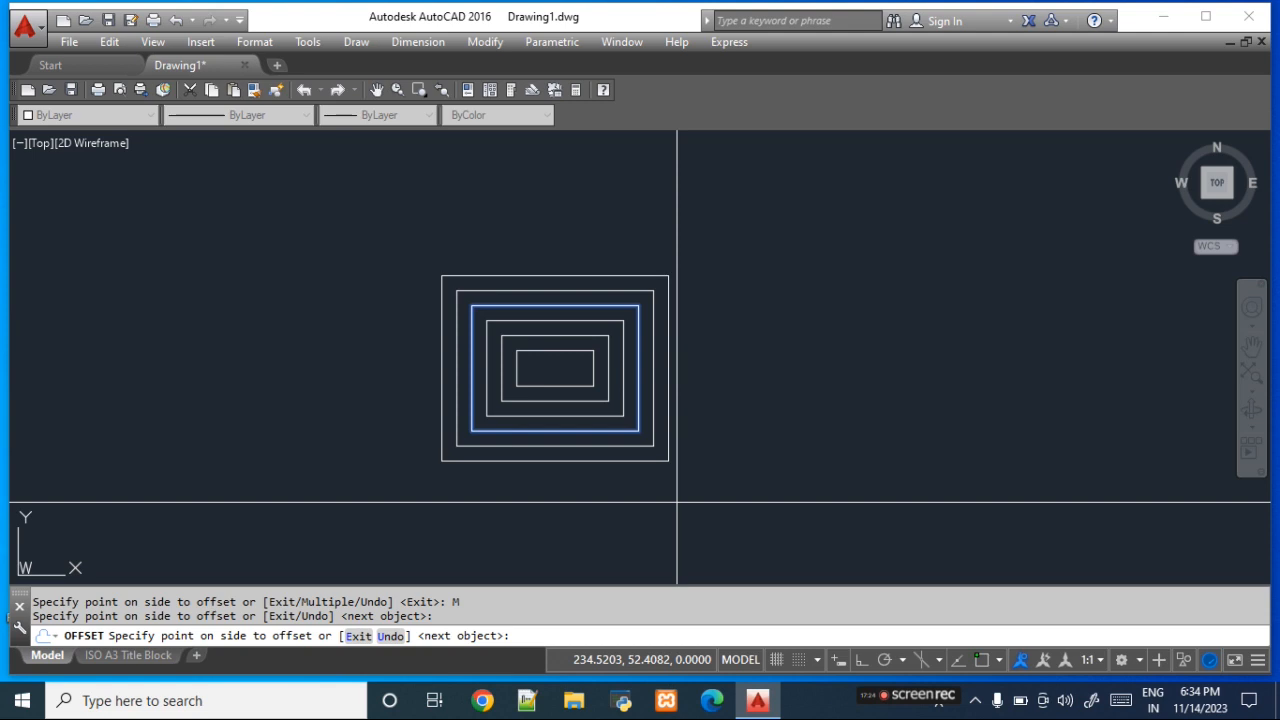
click(921, 497)
click(921, 497)
click(921, 497)
click(921, 497)
click(921, 497)
click(921, 497)
click(921, 497)
click(921, 497)
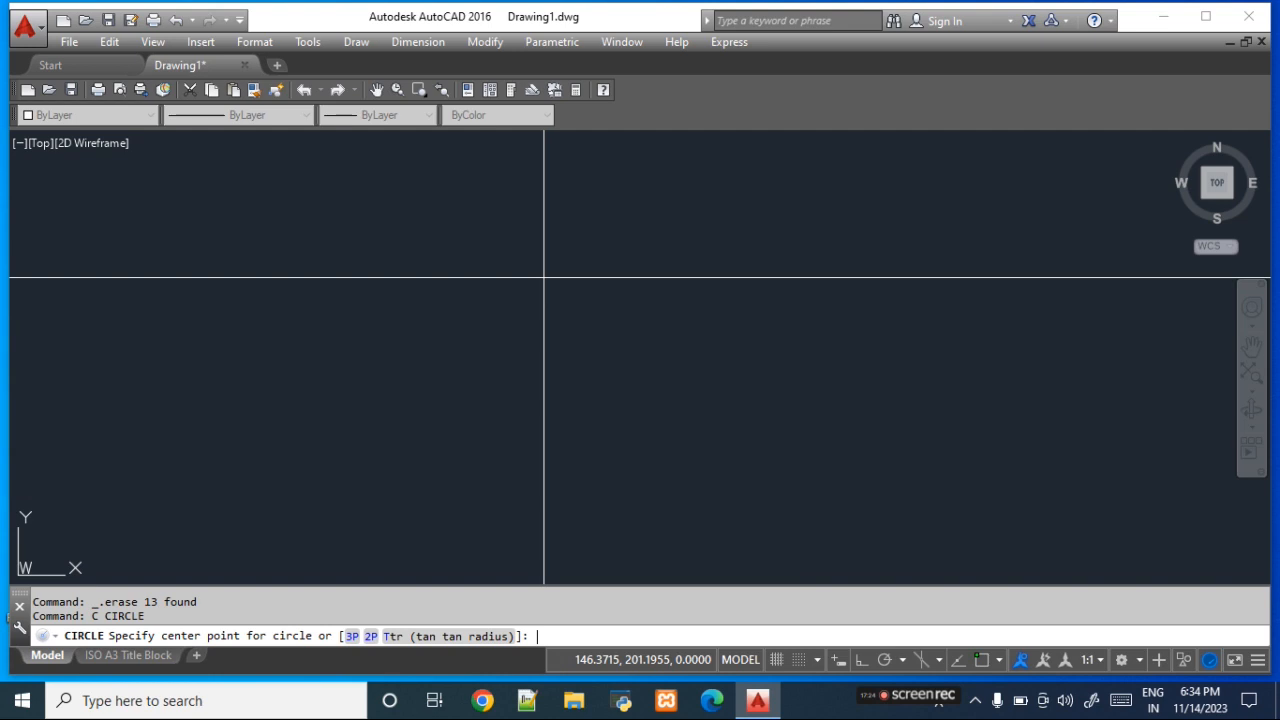
- Draw a small circle near the middle of the drawing and offset it outward repeatedly by 15 with the Multiple option
click(529, 360)
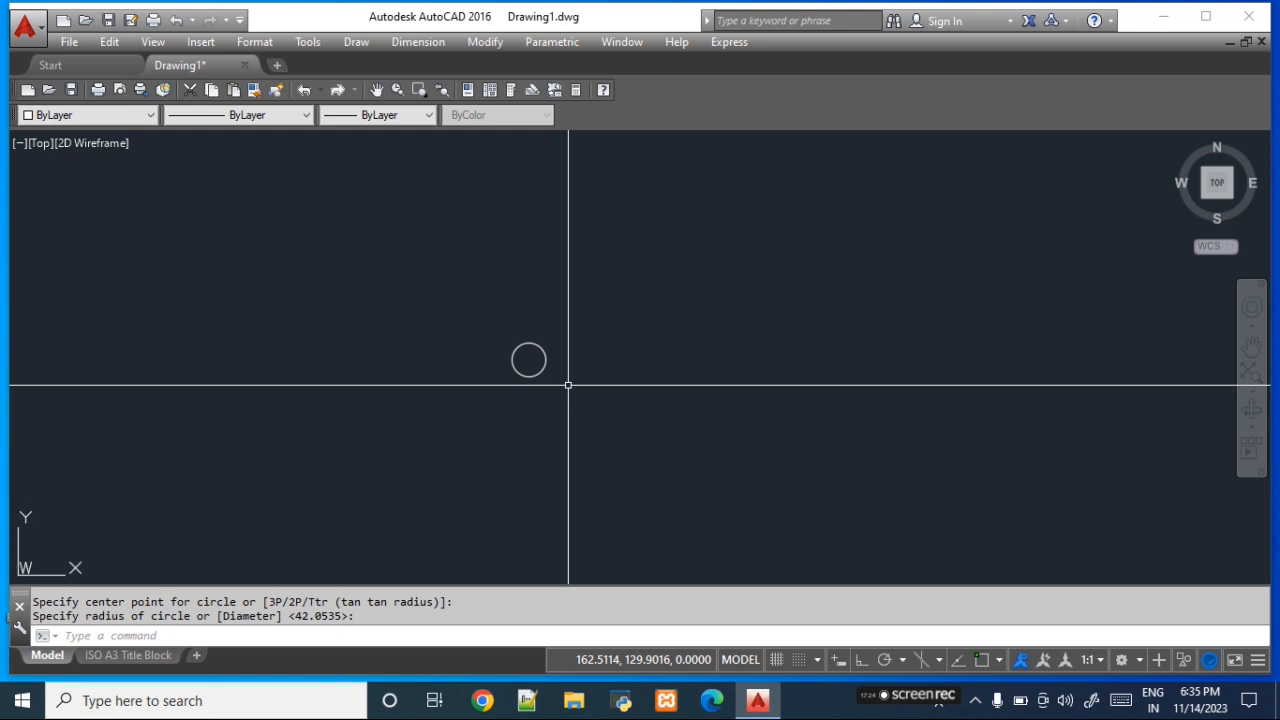
text(o)
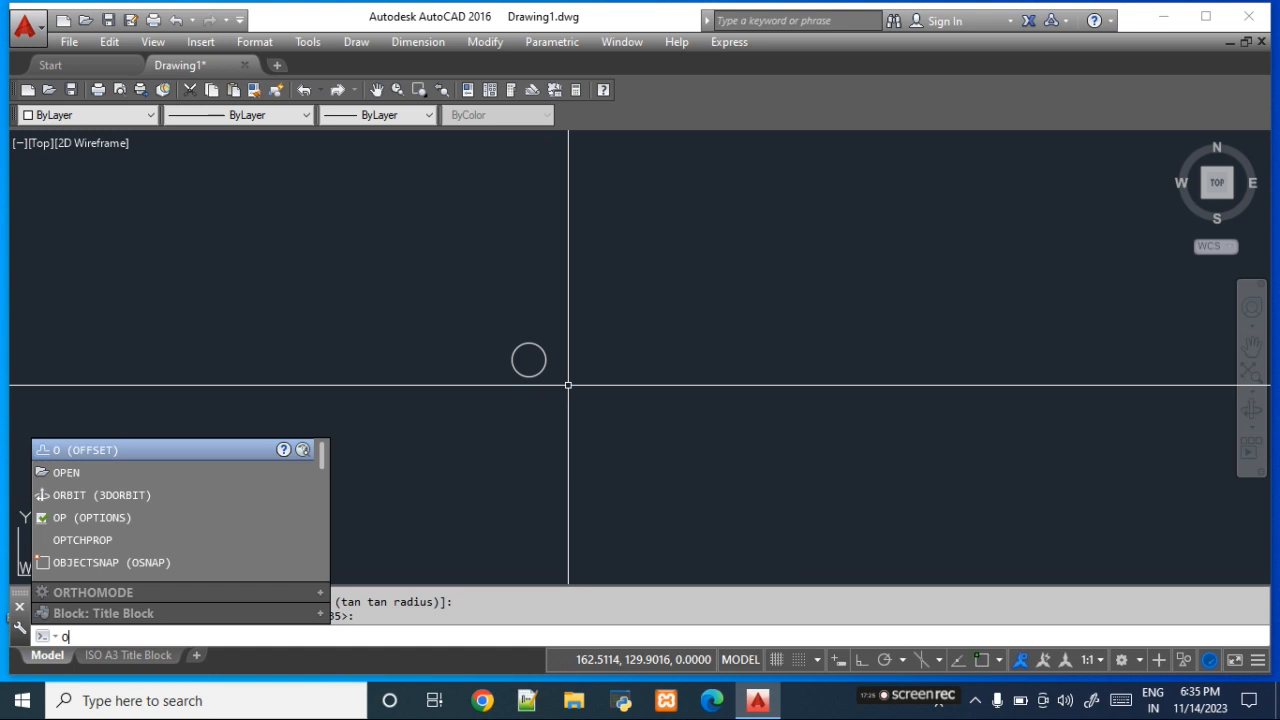
key(Return)
text(15)
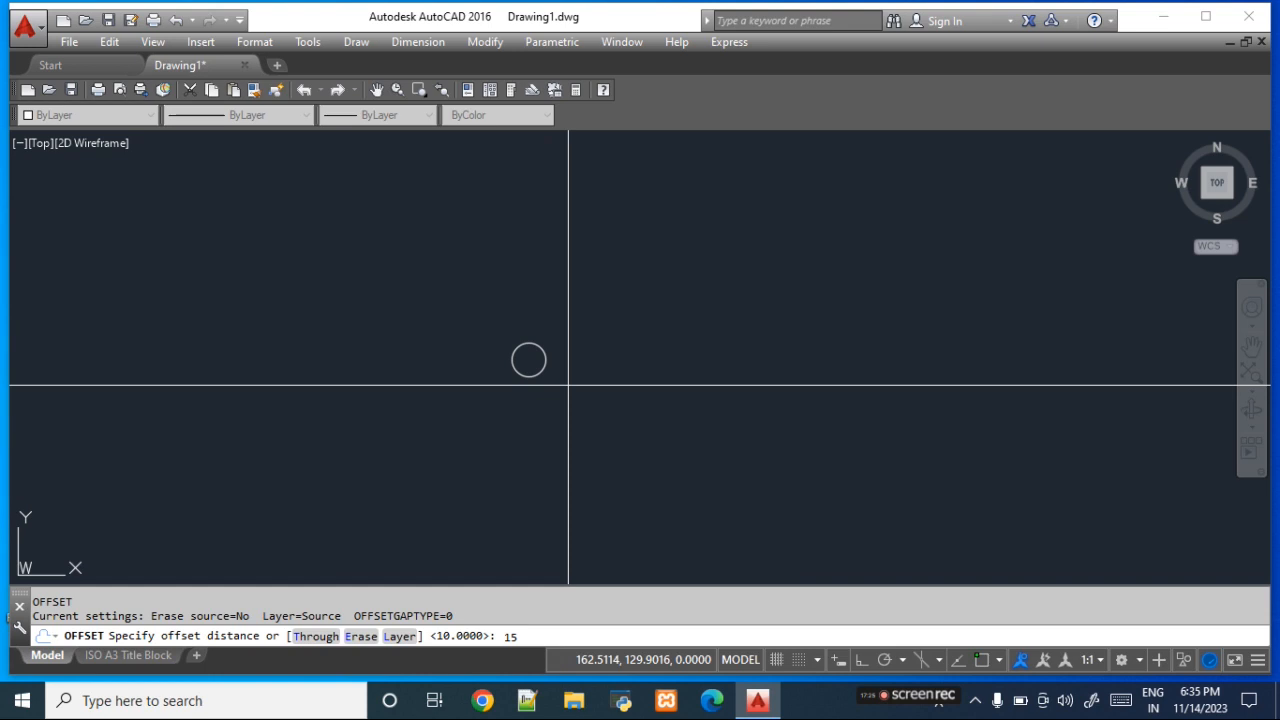
key(Return)
click(543, 369)
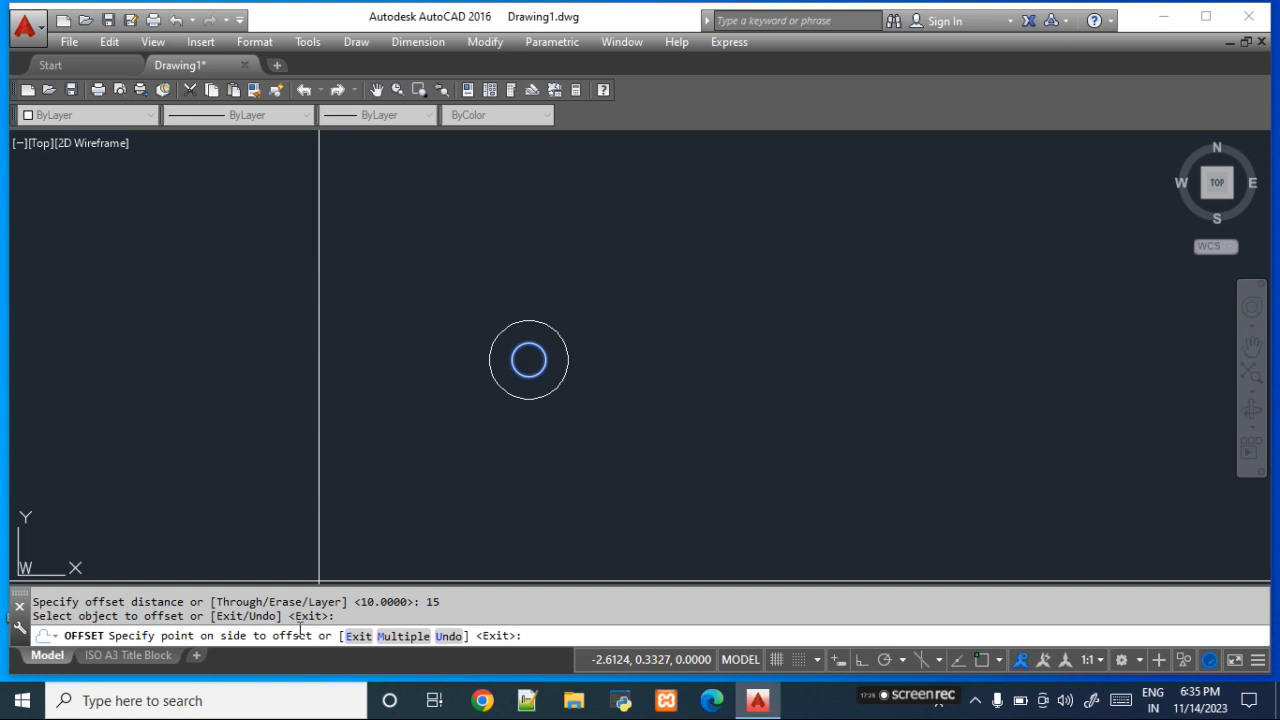
text(M)
key(Return)
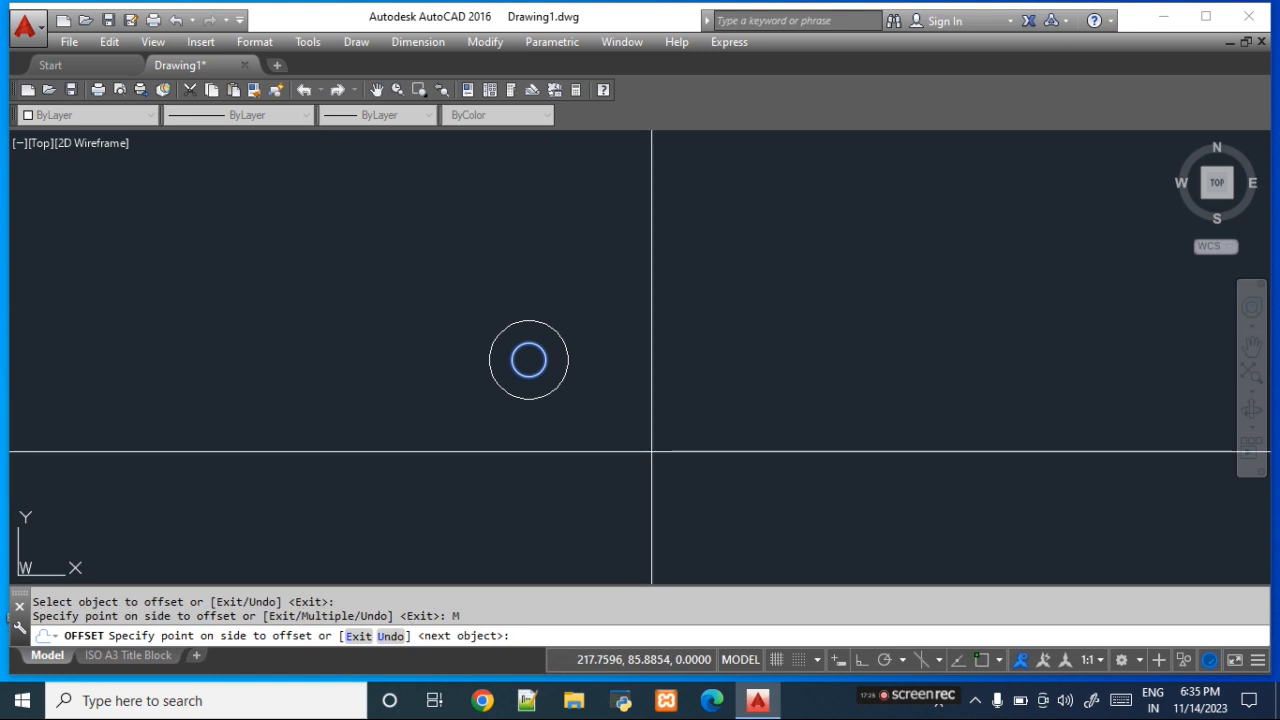
click(923, 459)
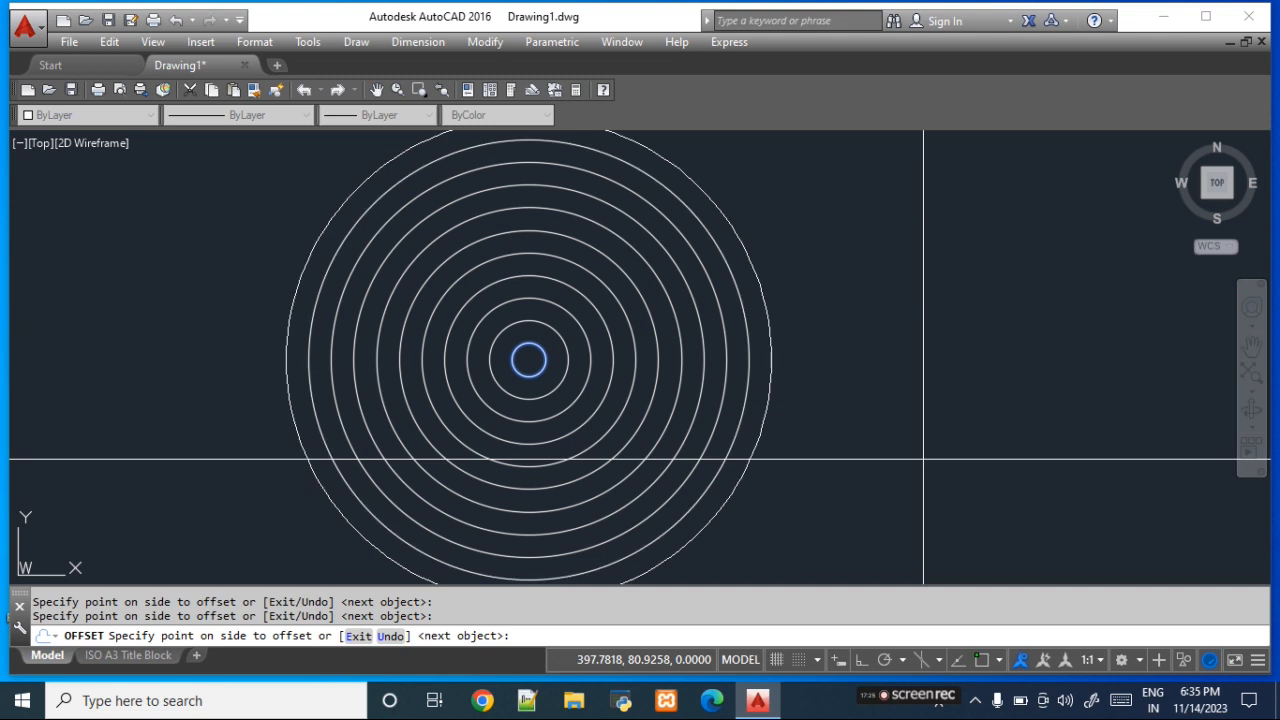
key(Escape)
- Delete all the concentric circles and draw a single vertical line in the left part of the drawing
drag(923, 459, 520, 322)
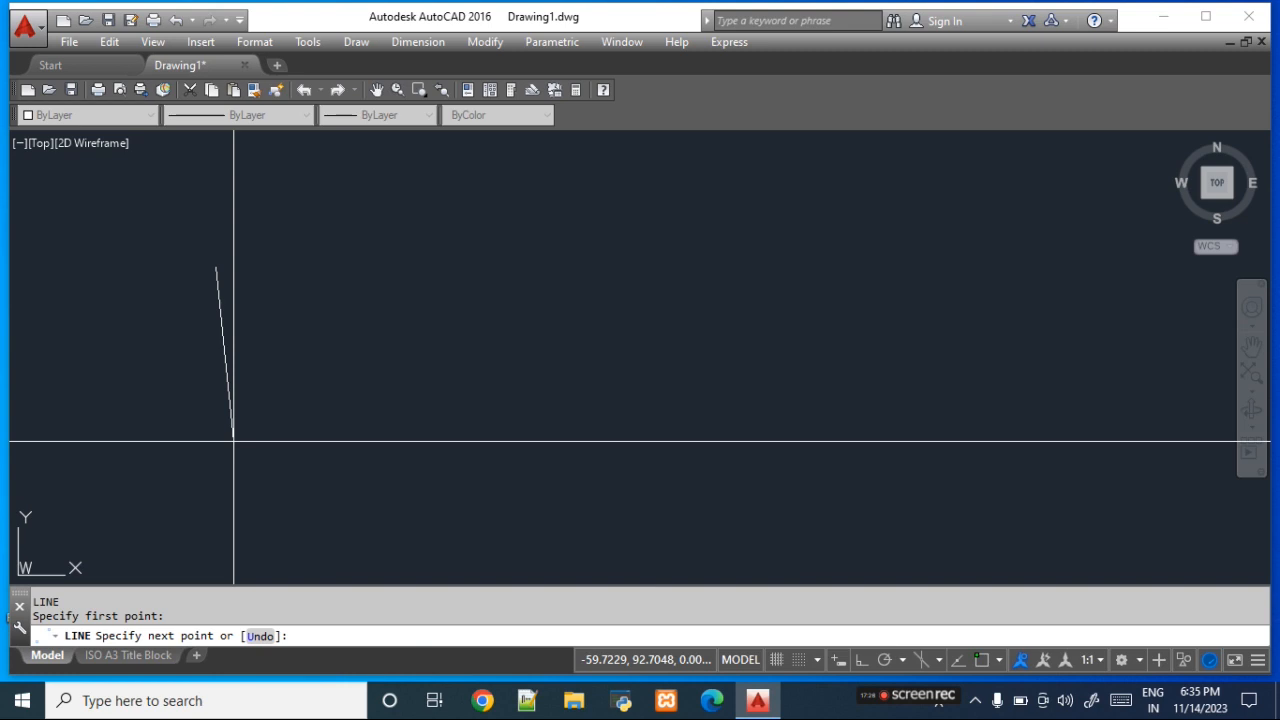
click(217, 445)
key(Return)
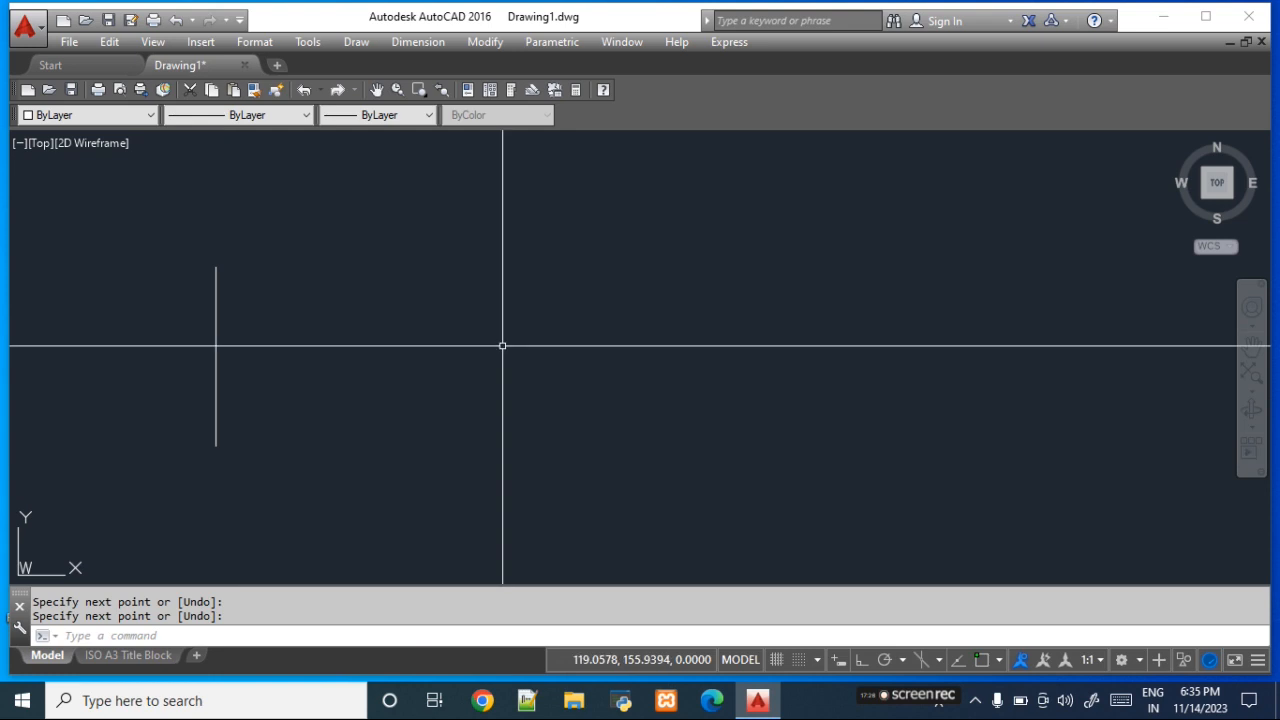
- Offset the vertical line by 50 toward the right eleven times with the Multiple option
text(o)
key(Return)
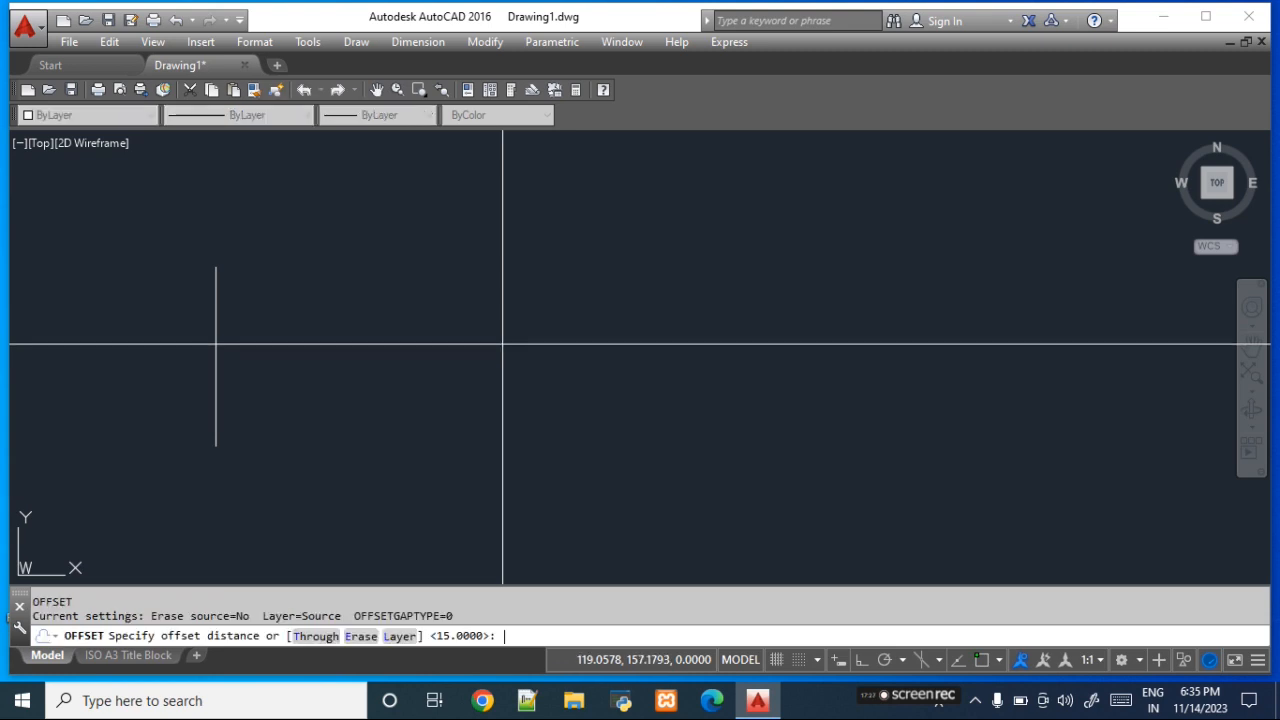
text(5)
text(0)
key(Return)
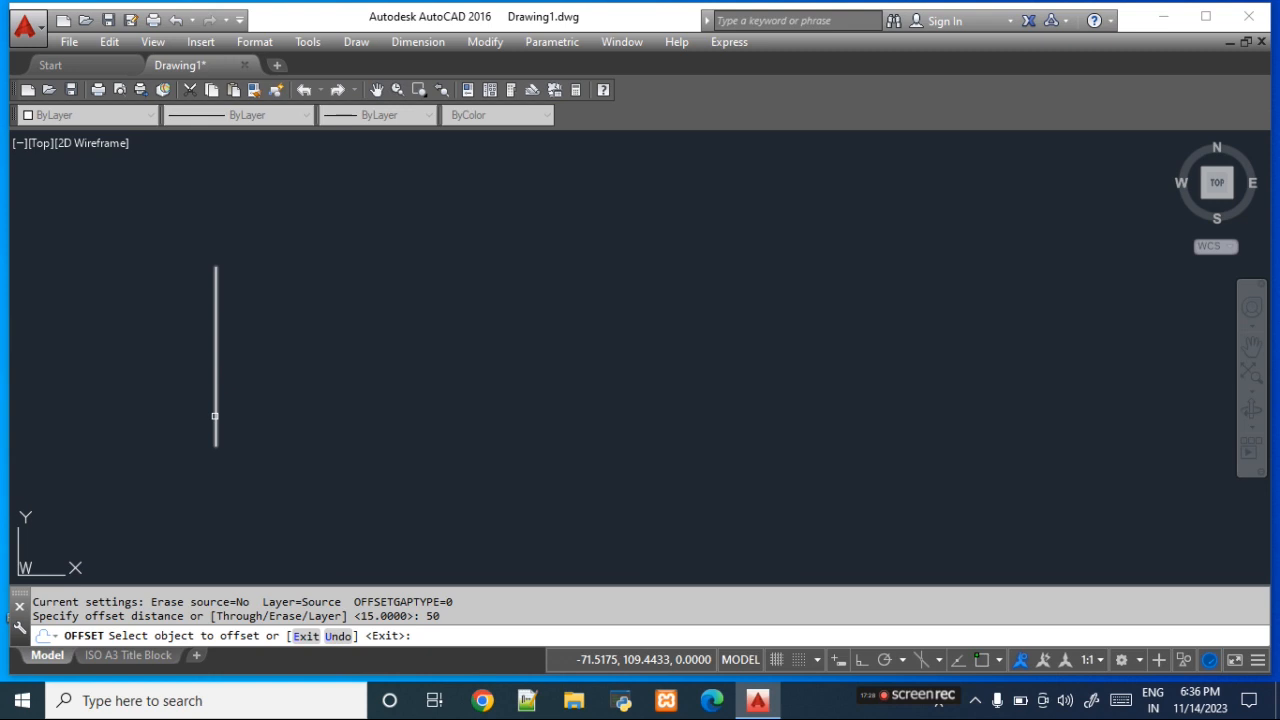
click(214, 416)
text(M)
key(Return)
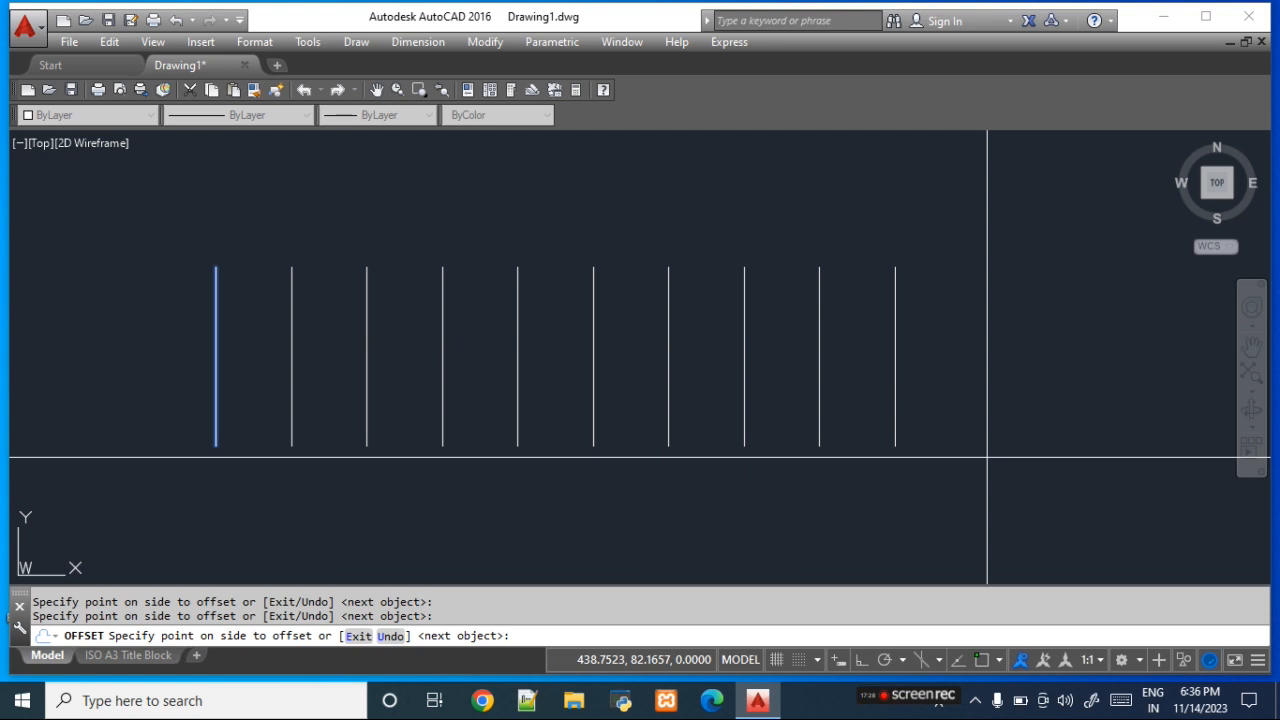
key(Escape)
key(Escape)
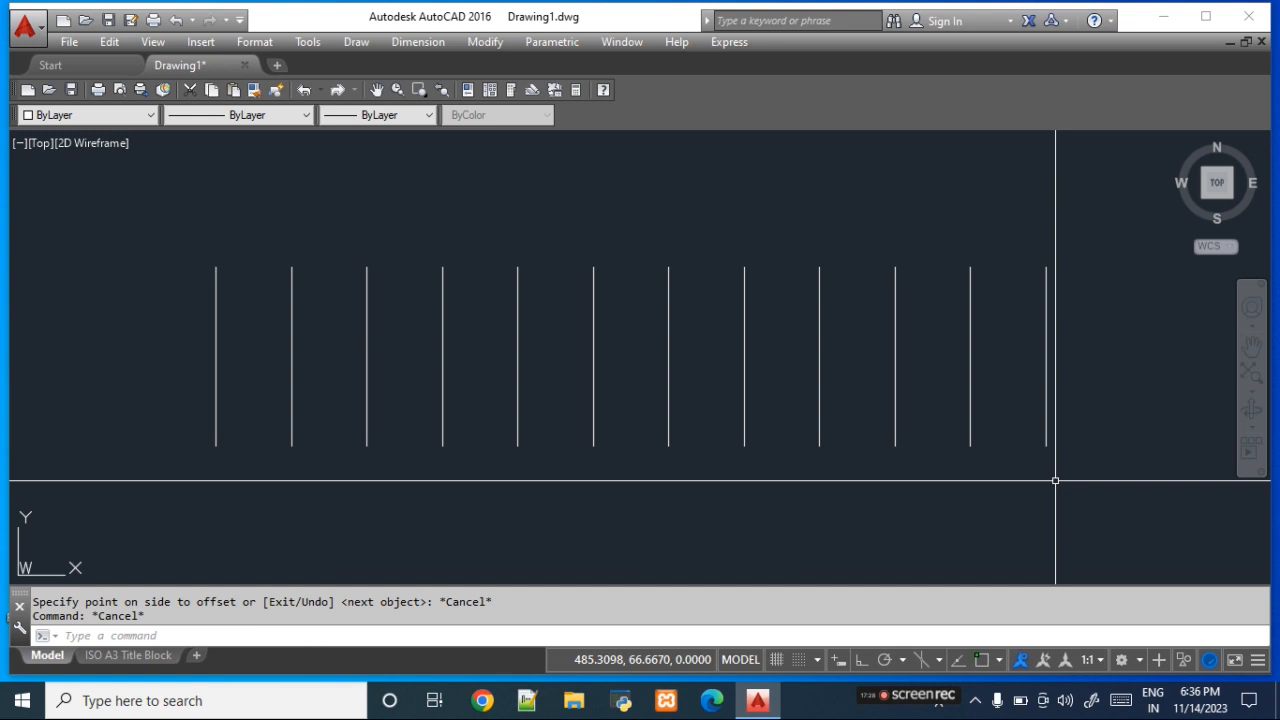
- Delete all the parallel vertical lines from the drawing
click(1055, 480)
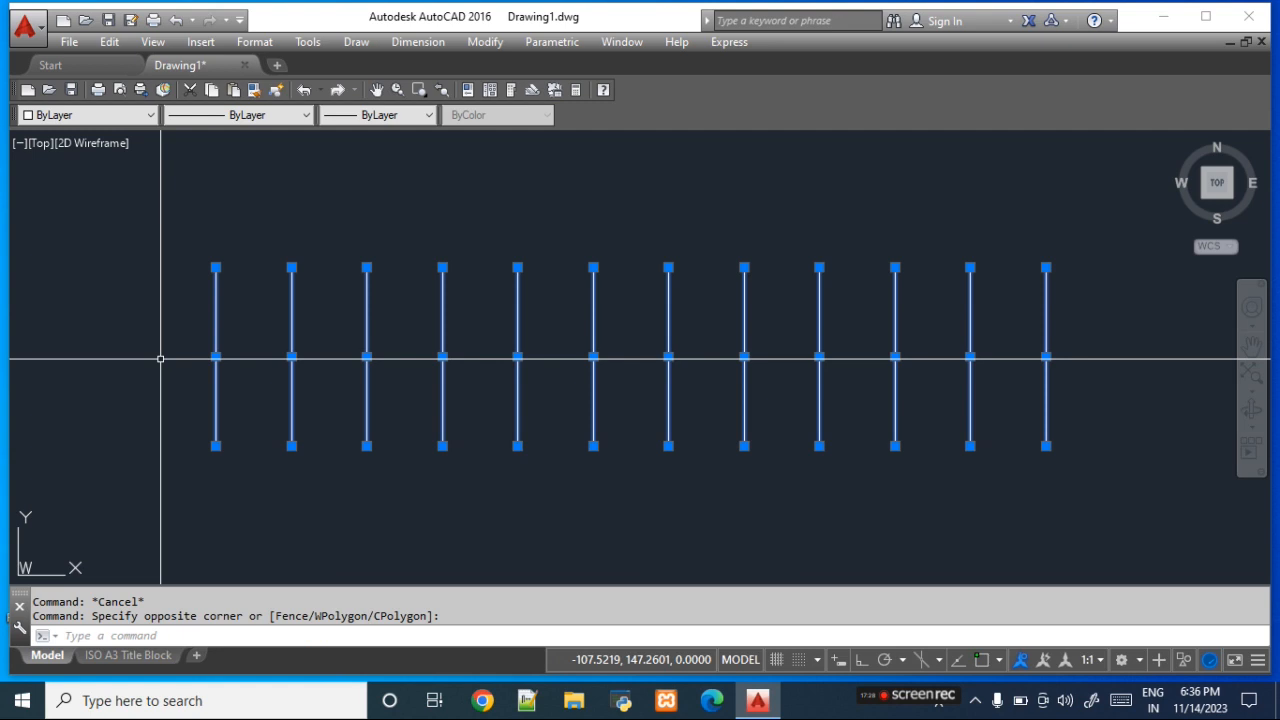
key(Delete)
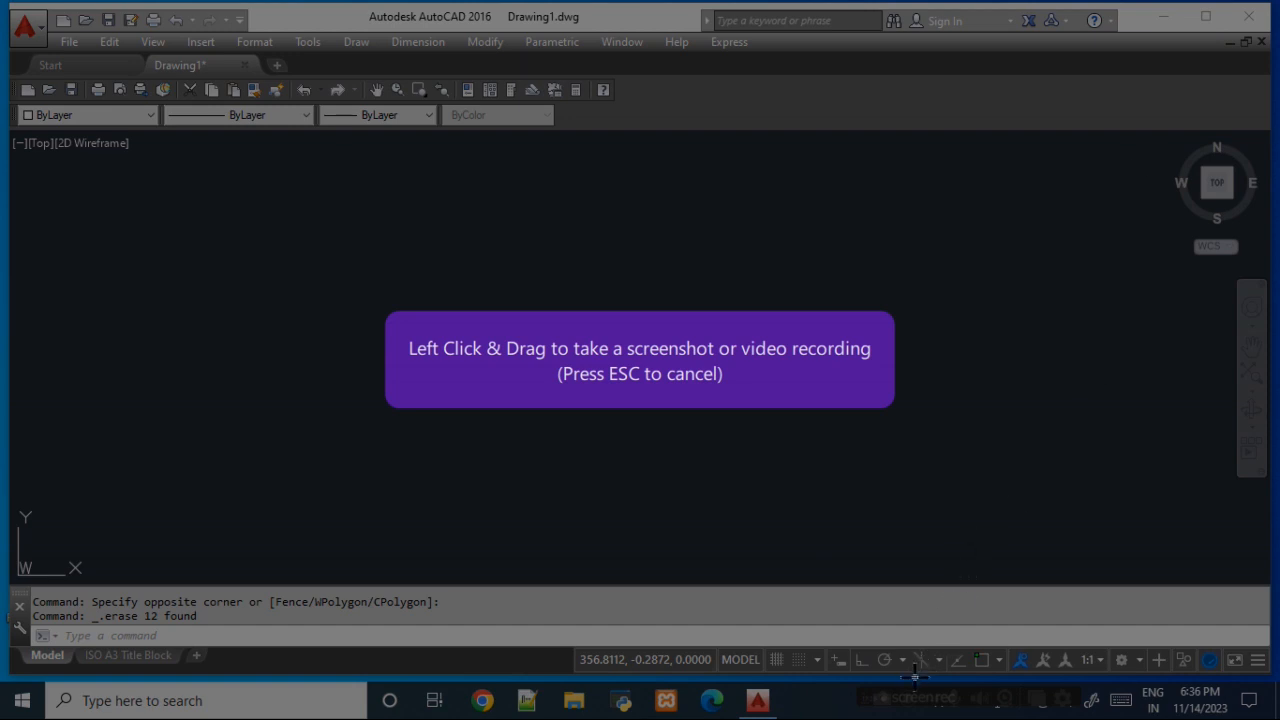
- Minimize the drawing program's window to reveal the desktop
key(Escape)
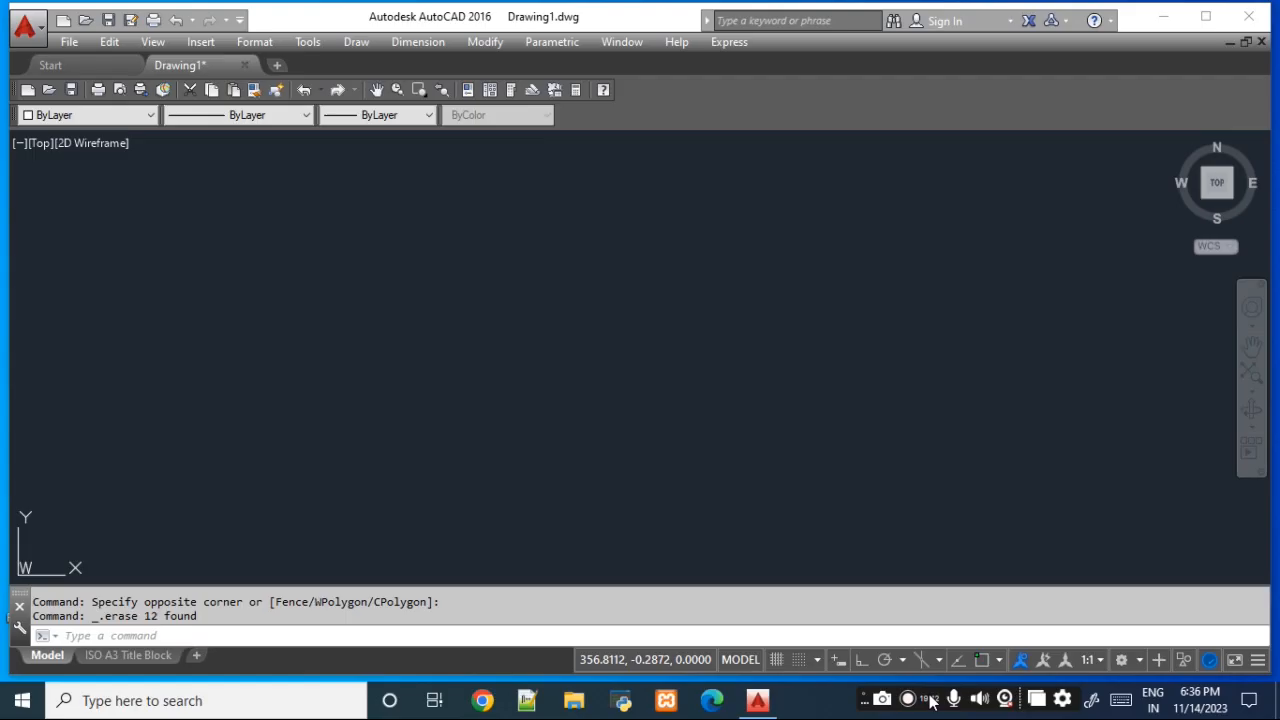
click(1168, 18)
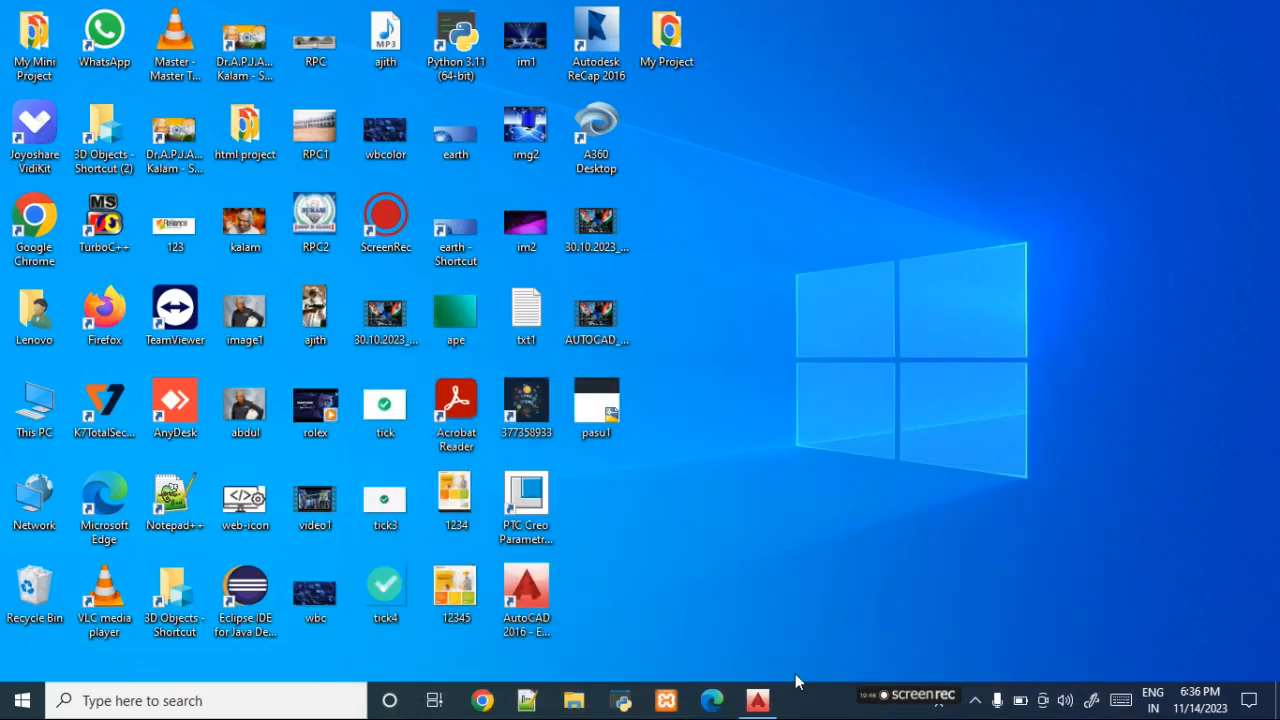
mouse_move(886, 697)
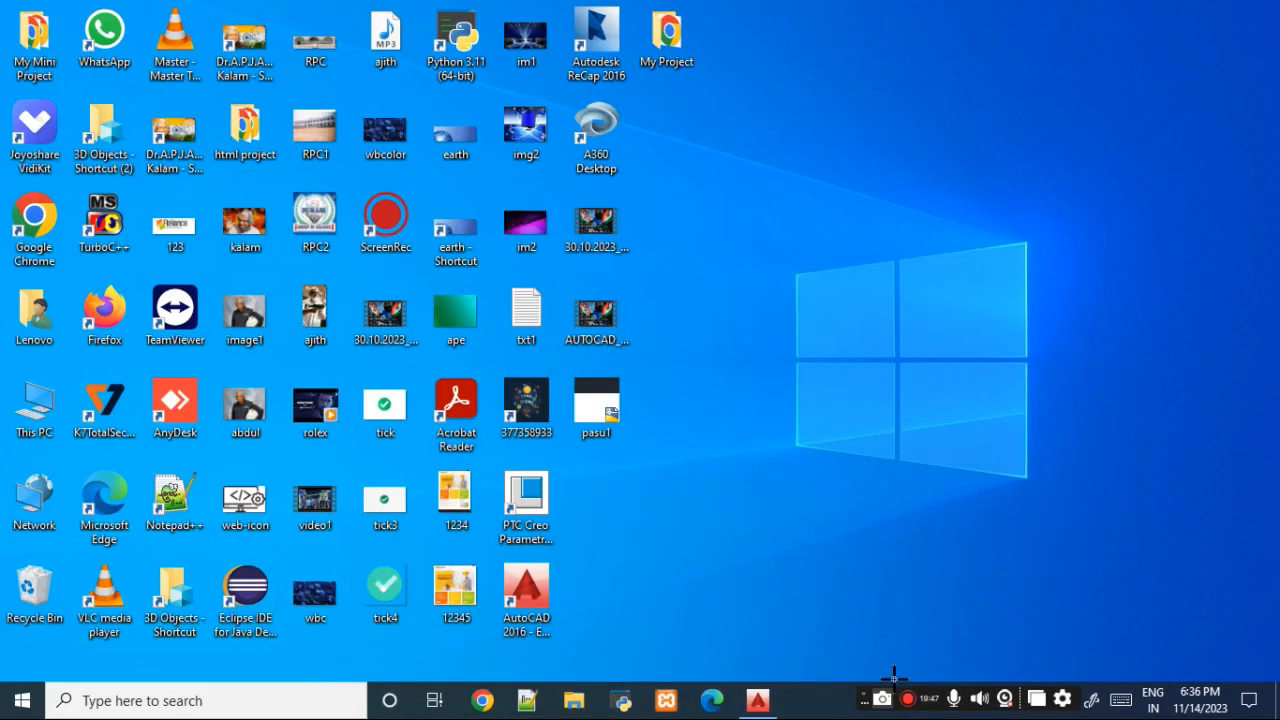